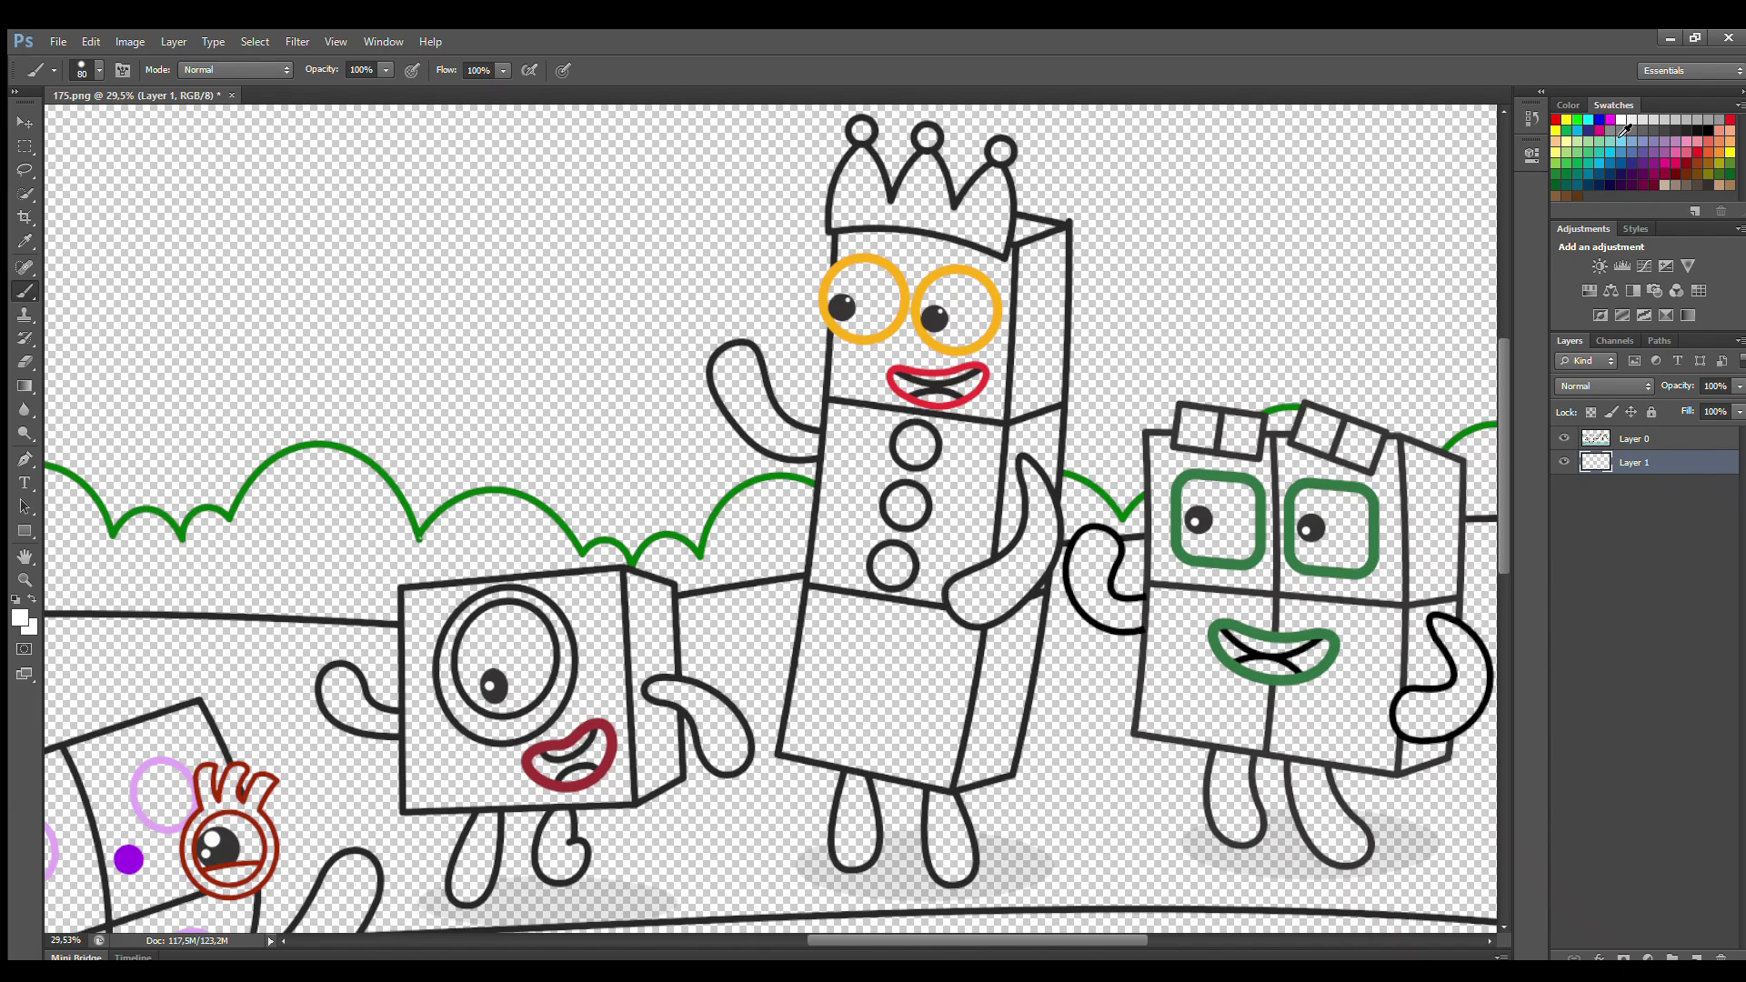
Paint the eyes and teeth of the four-block character white on Layer 1
{"action": "mouse_move", "coordinate": [1198, 495]}
{"action": "left_mouse_down"}
{"action": "mouse_move", "coordinate": [1193, 545]}
{"action": "mouse_move", "coordinate": [1235, 557]}
{"action": "mouse_move", "coordinate": [1252, 534]}
{"action": "mouse_move", "coordinate": [1203, 490]}
{"action": "mouse_move", "coordinate": [1213, 537]}
{"action": "left_mouse_up"}
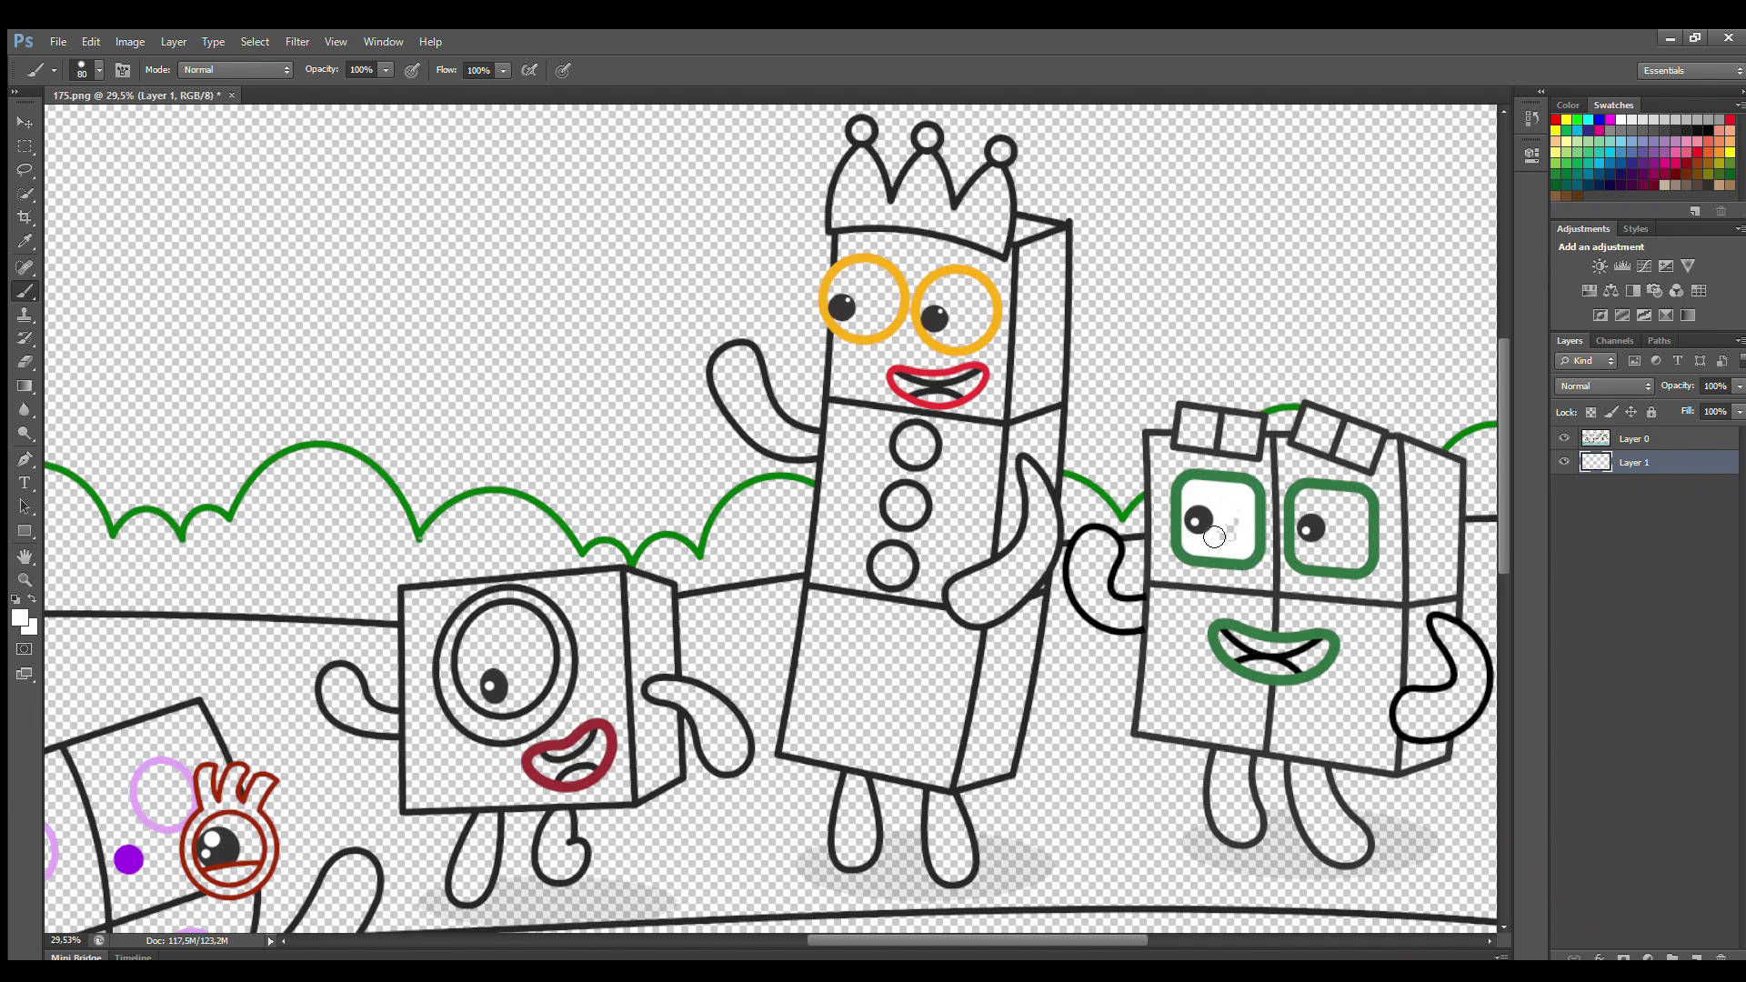
{"action": "mouse_move", "coordinate": [1317, 501]}
{"action": "left_mouse_down"}
{"action": "mouse_move", "coordinate": [1307, 546]}
{"action": "mouse_move", "coordinate": [1348, 570]}
{"action": "mouse_move", "coordinate": [1365, 528]}
{"action": "mouse_move", "coordinate": [1341, 503]}
{"action": "mouse_move", "coordinate": [1312, 549]}
{"action": "mouse_move", "coordinate": [1346, 539]}
{"action": "left_mouse_up"}
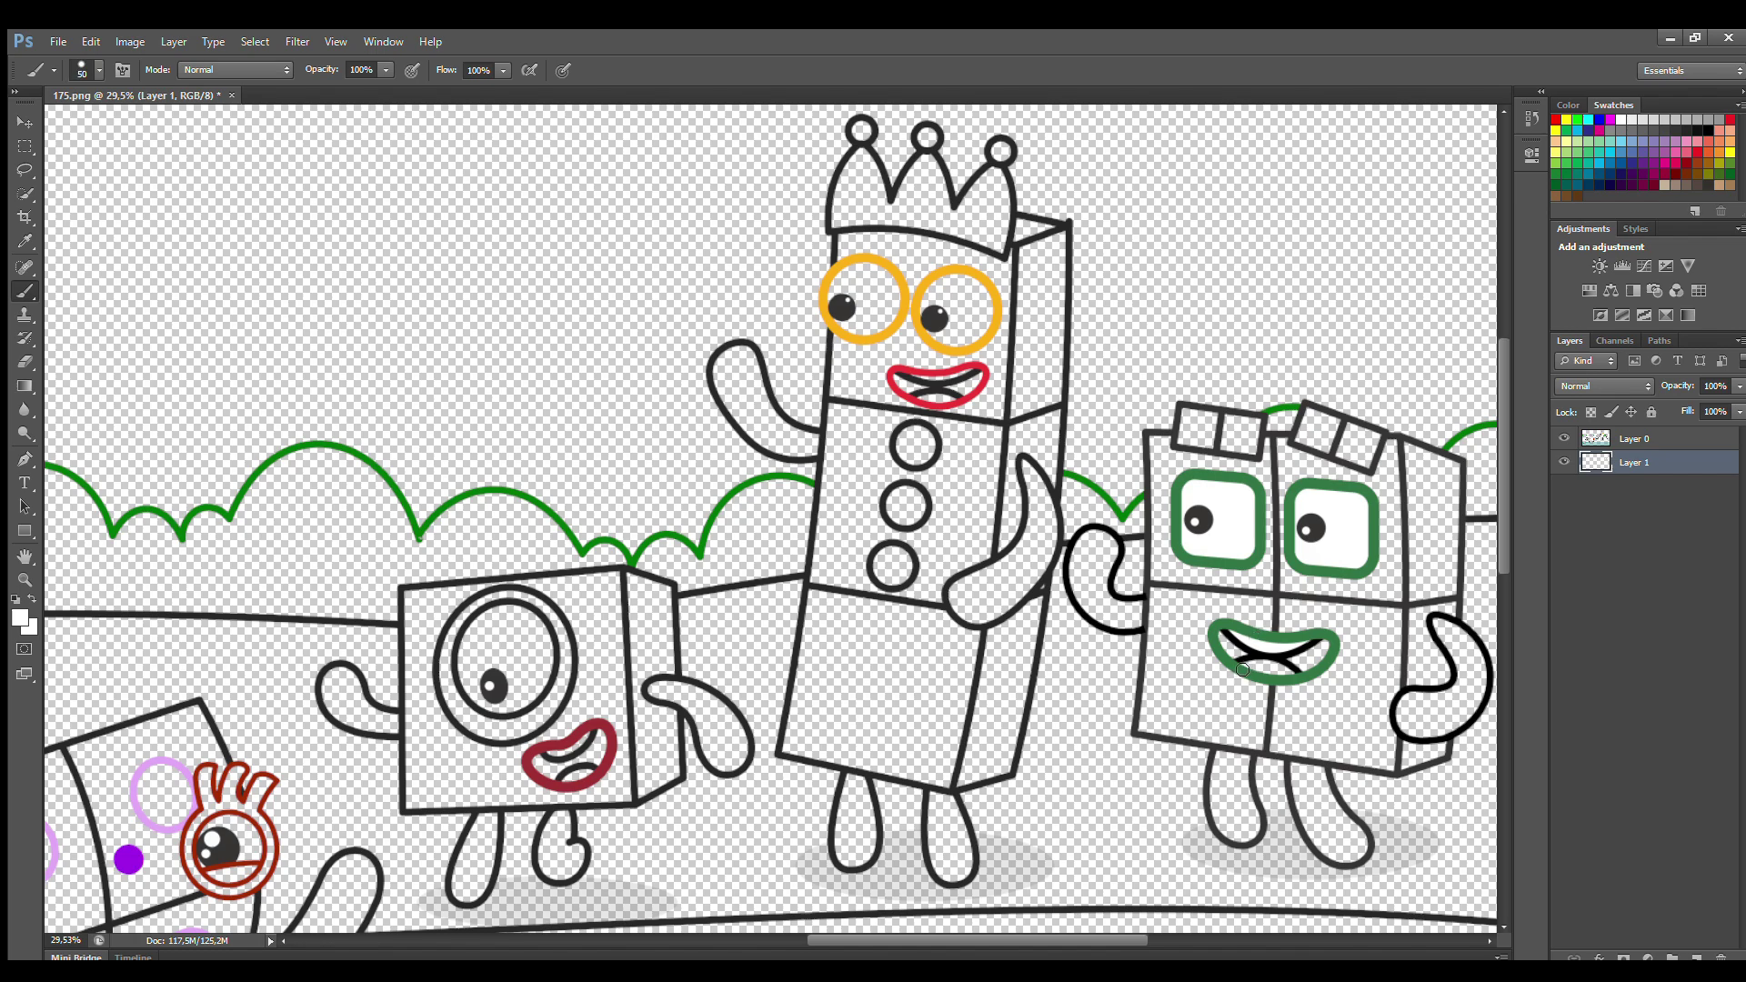
Sample the dark green of the four-block character's eye outline and paint its hair blocks, arms and legs with a 70 px brush
{"action": "left_click", "coordinate": [1315, 485], "text": "alt"}
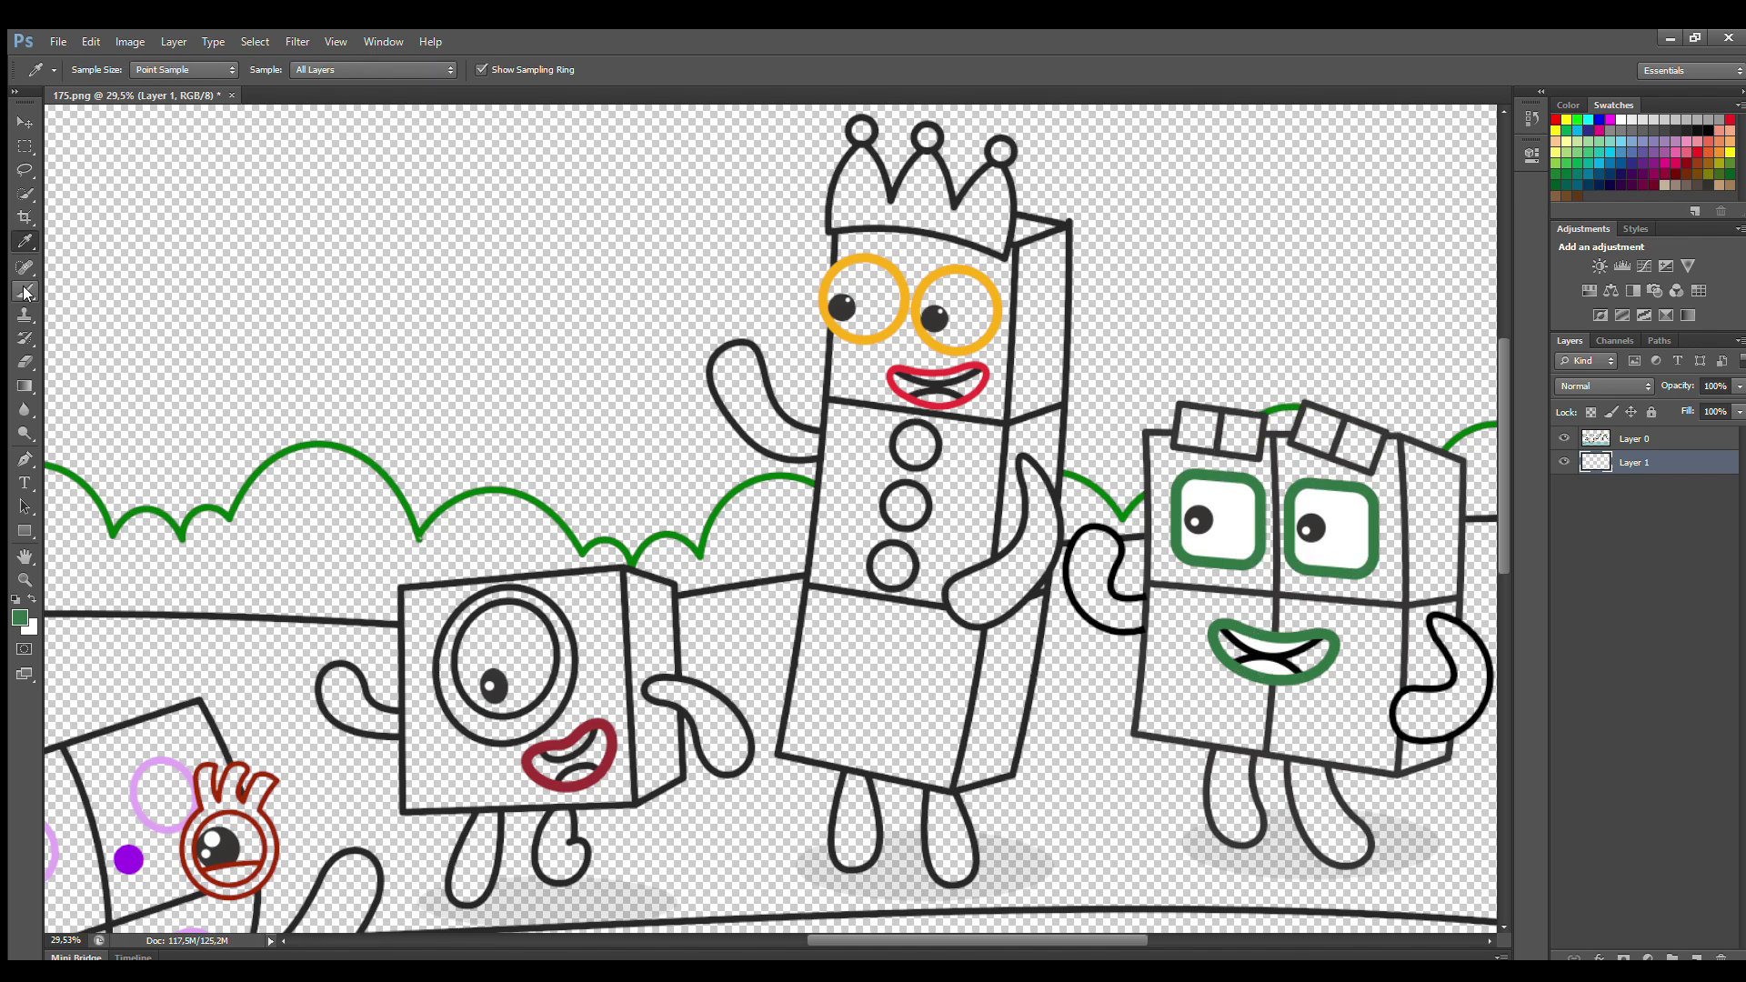
{"action": "key", "text": "bracketright"}
{"action": "key", "text": "bracketright"}
{"action": "mouse_move", "coordinate": [1186, 414]}
{"action": "left_mouse_down"}
{"action": "mouse_move", "coordinate": [1254, 447]}
{"action": "mouse_move", "coordinate": [1255, 424]}
{"action": "mouse_move", "coordinate": [1201, 424]}
{"action": "mouse_move", "coordinate": [1369, 459]}
{"action": "mouse_move", "coordinate": [1376, 440]}
{"action": "mouse_move", "coordinate": [1304, 441]}
{"action": "left_mouse_up"}
{"action": "mouse_move", "coordinate": [1470, 647]}
{"action": "left_mouse_down"}
{"action": "mouse_move", "coordinate": [1475, 702]}
{"action": "mouse_move", "coordinate": [1430, 730]}
{"action": "mouse_move", "coordinate": [1408, 711]}
{"action": "mouse_move", "coordinate": [1453, 699]}
{"action": "mouse_move", "coordinate": [1456, 650]}
{"action": "left_mouse_up"}
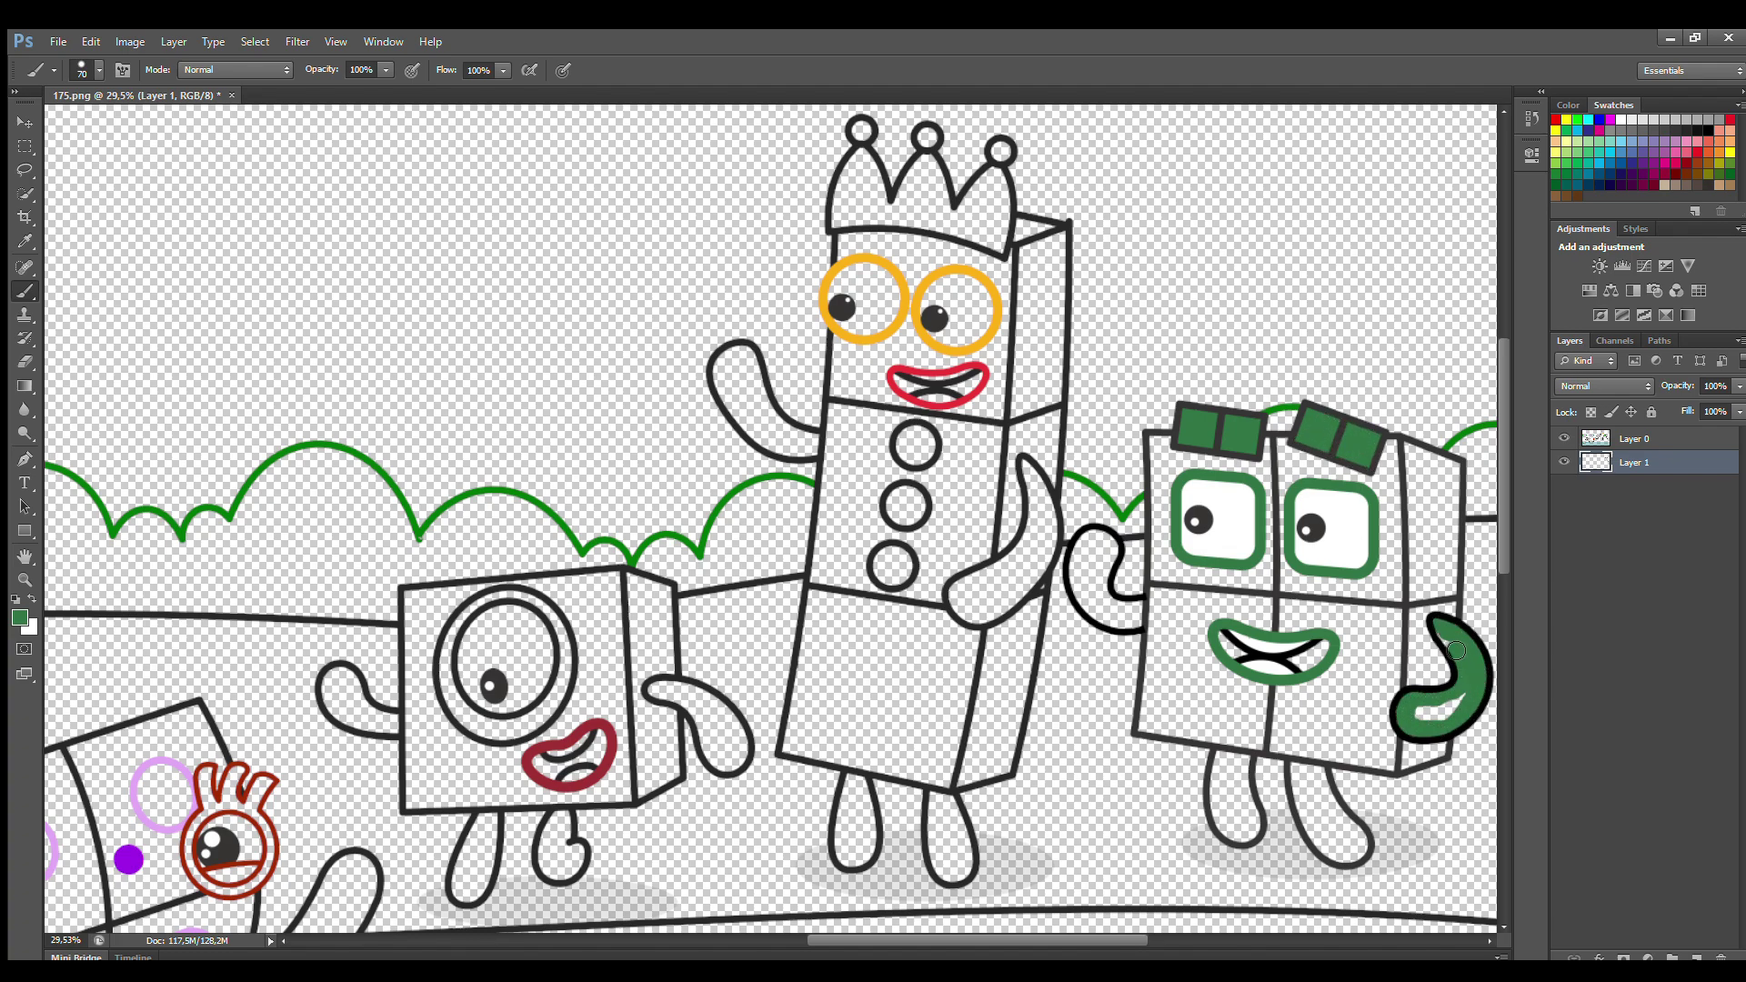
{"action": "left_click_drag", "start_coordinate": [1450, 710], "coordinate": [1418, 713]}
{"action": "mouse_move", "coordinate": [1142, 608]}
{"action": "left_mouse_down"}
{"action": "mouse_move", "coordinate": [1105, 540]}
{"action": "mouse_move", "coordinate": [1081, 567]}
{"action": "mouse_move", "coordinate": [1087, 604]}
{"action": "mouse_move", "coordinate": [1129, 622]}
{"action": "mouse_move", "coordinate": [1098, 598]}
{"action": "mouse_move", "coordinate": [1098, 559]}
{"action": "left_mouse_up"}
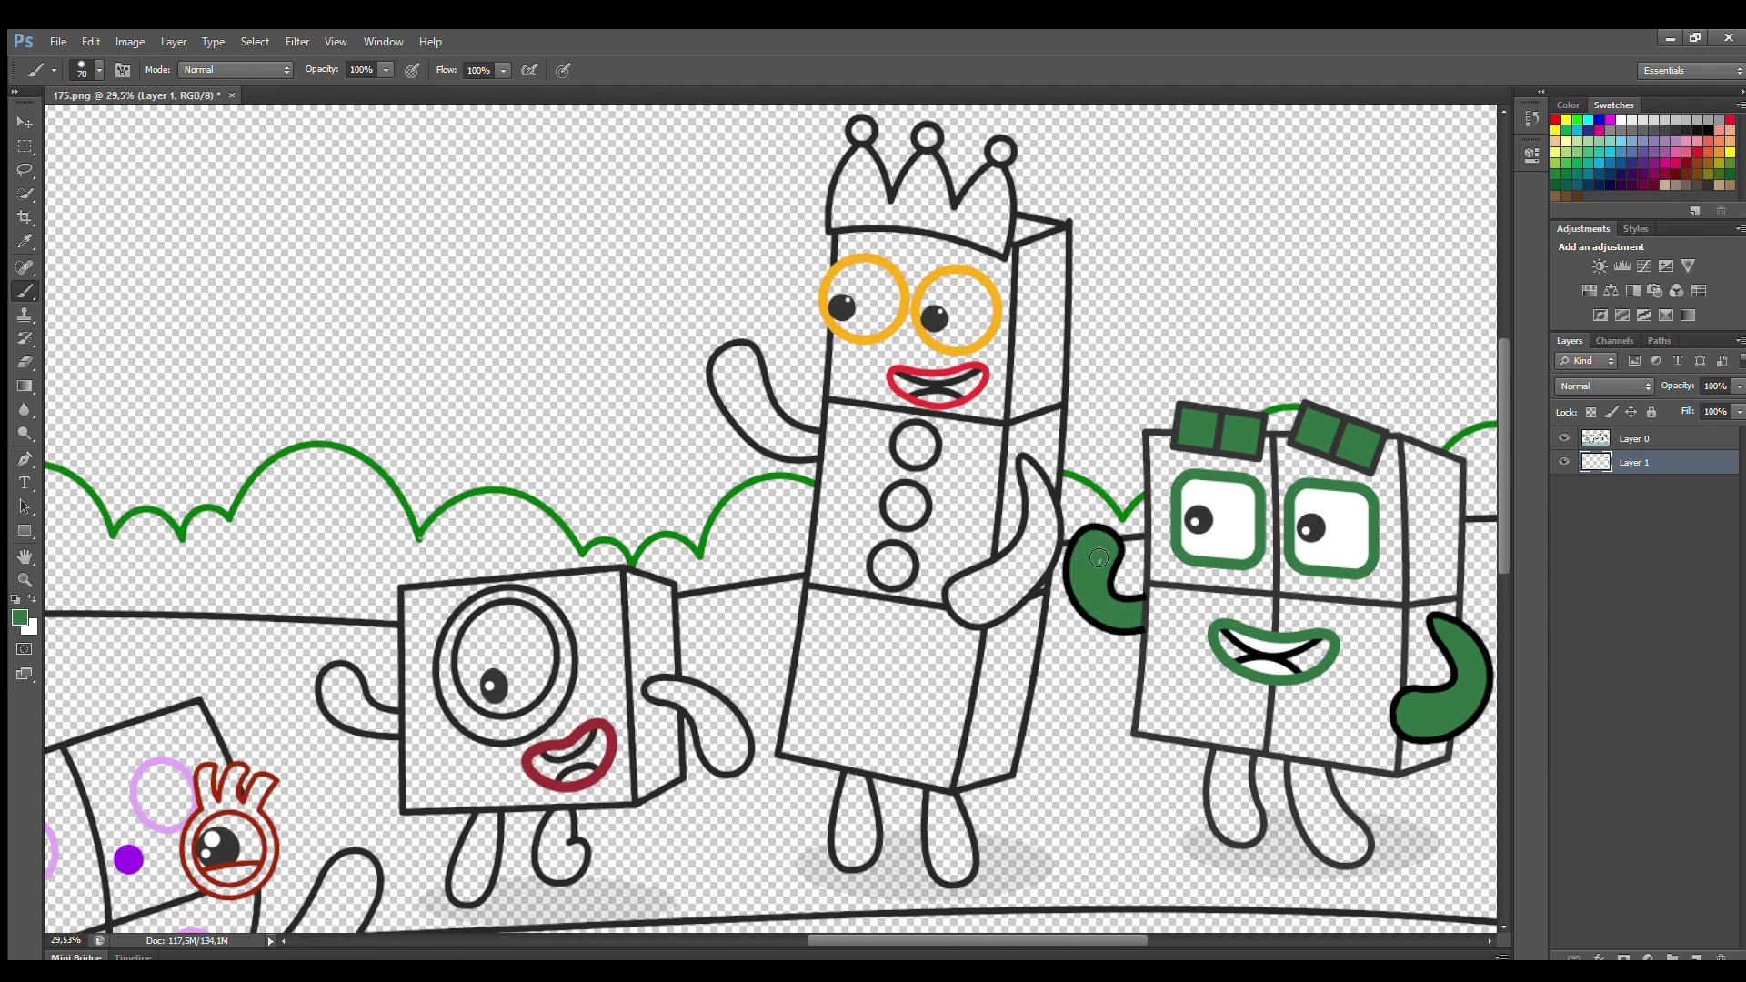
{"action": "mouse_move", "coordinate": [1223, 762]}
{"action": "left_mouse_down"}
{"action": "mouse_move", "coordinate": [1239, 838]}
{"action": "mouse_move", "coordinate": [1256, 820]}
{"action": "mouse_move", "coordinate": [1232, 762]}
{"action": "mouse_move", "coordinate": [1241, 822]}
{"action": "mouse_move", "coordinate": [1300, 788]}
{"action": "mouse_move", "coordinate": [1342, 855]}
{"action": "mouse_move", "coordinate": [1362, 845]}
{"action": "mouse_move", "coordinate": [1322, 774]}
{"action": "mouse_move", "coordinate": [1328, 848]}
{"action": "left_mouse_up"}
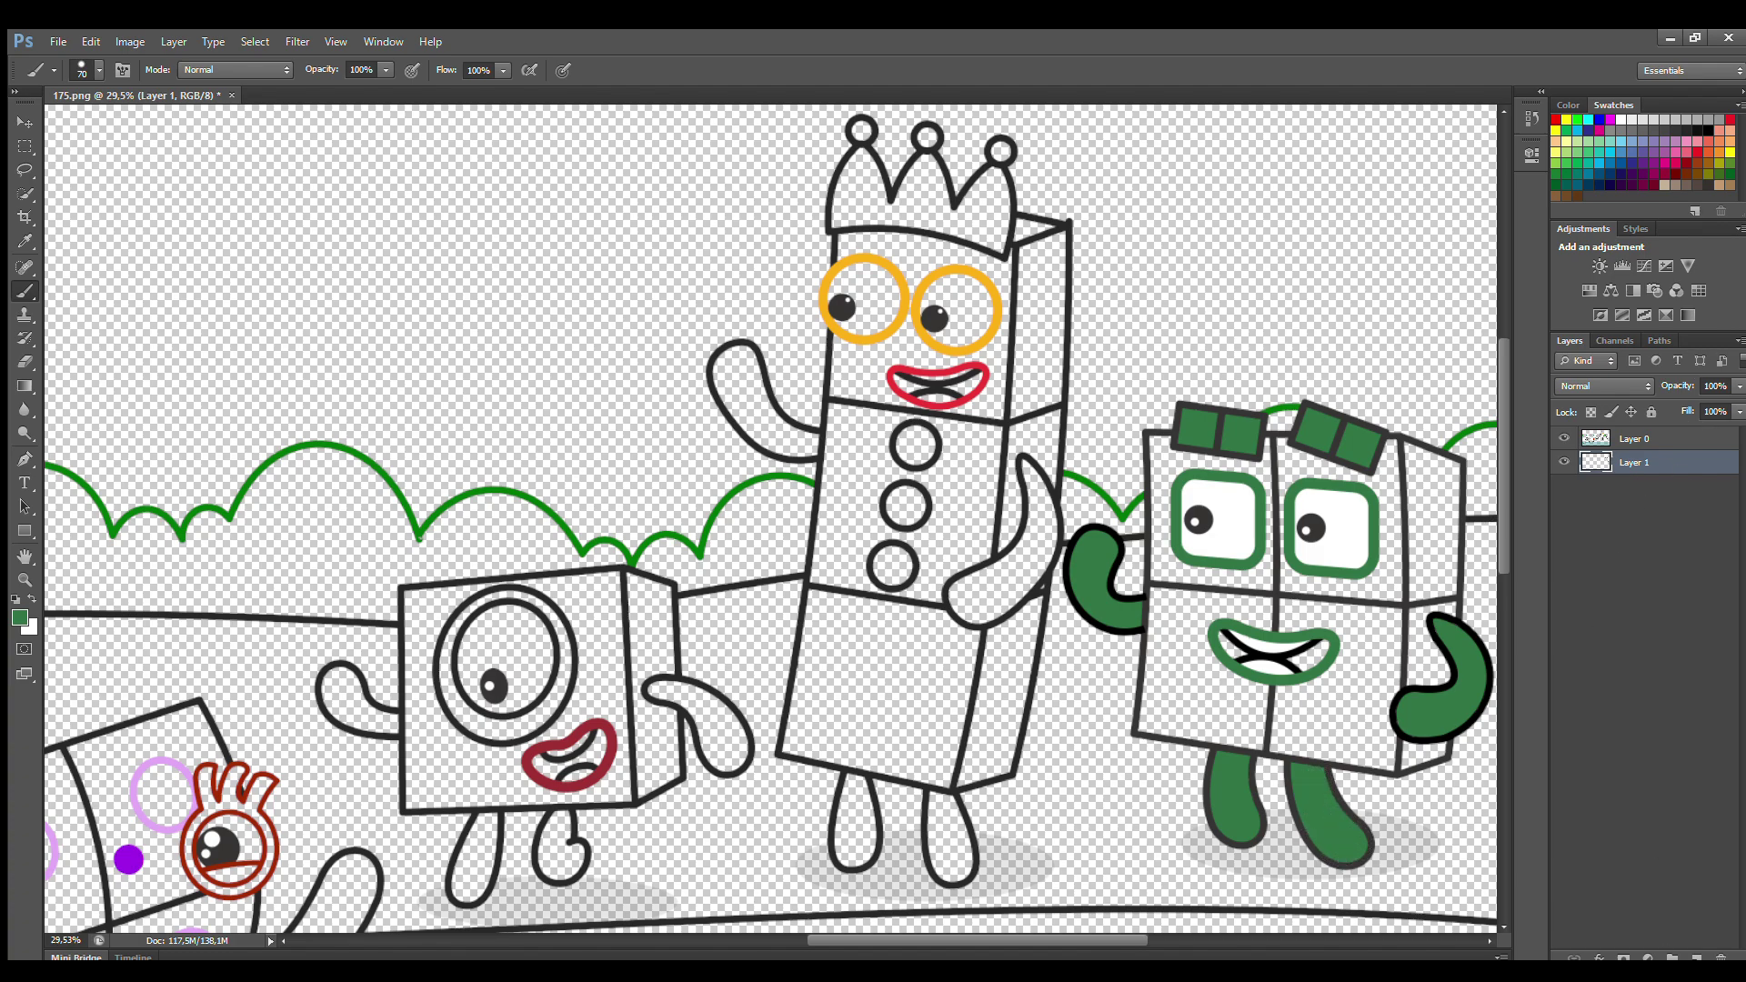
Add a new layer and paint the inside of the four-block character's mouth black, sampling the colour from its lines
{"action": "key", "text": "ctrl+shift+alt+n"}
{"action": "key", "text": "i"}
{"action": "left_click", "coordinate": [1248, 656]}
{"action": "key", "text": "b"}
{"action": "left_click_drag", "start_coordinate": [1223, 641], "coordinate": [1318, 661]}
Add another layer, then paint the side face of the four-block character bright green on Layer 2
{"action": "key", "text": "ctrl+shift+alt+n"}
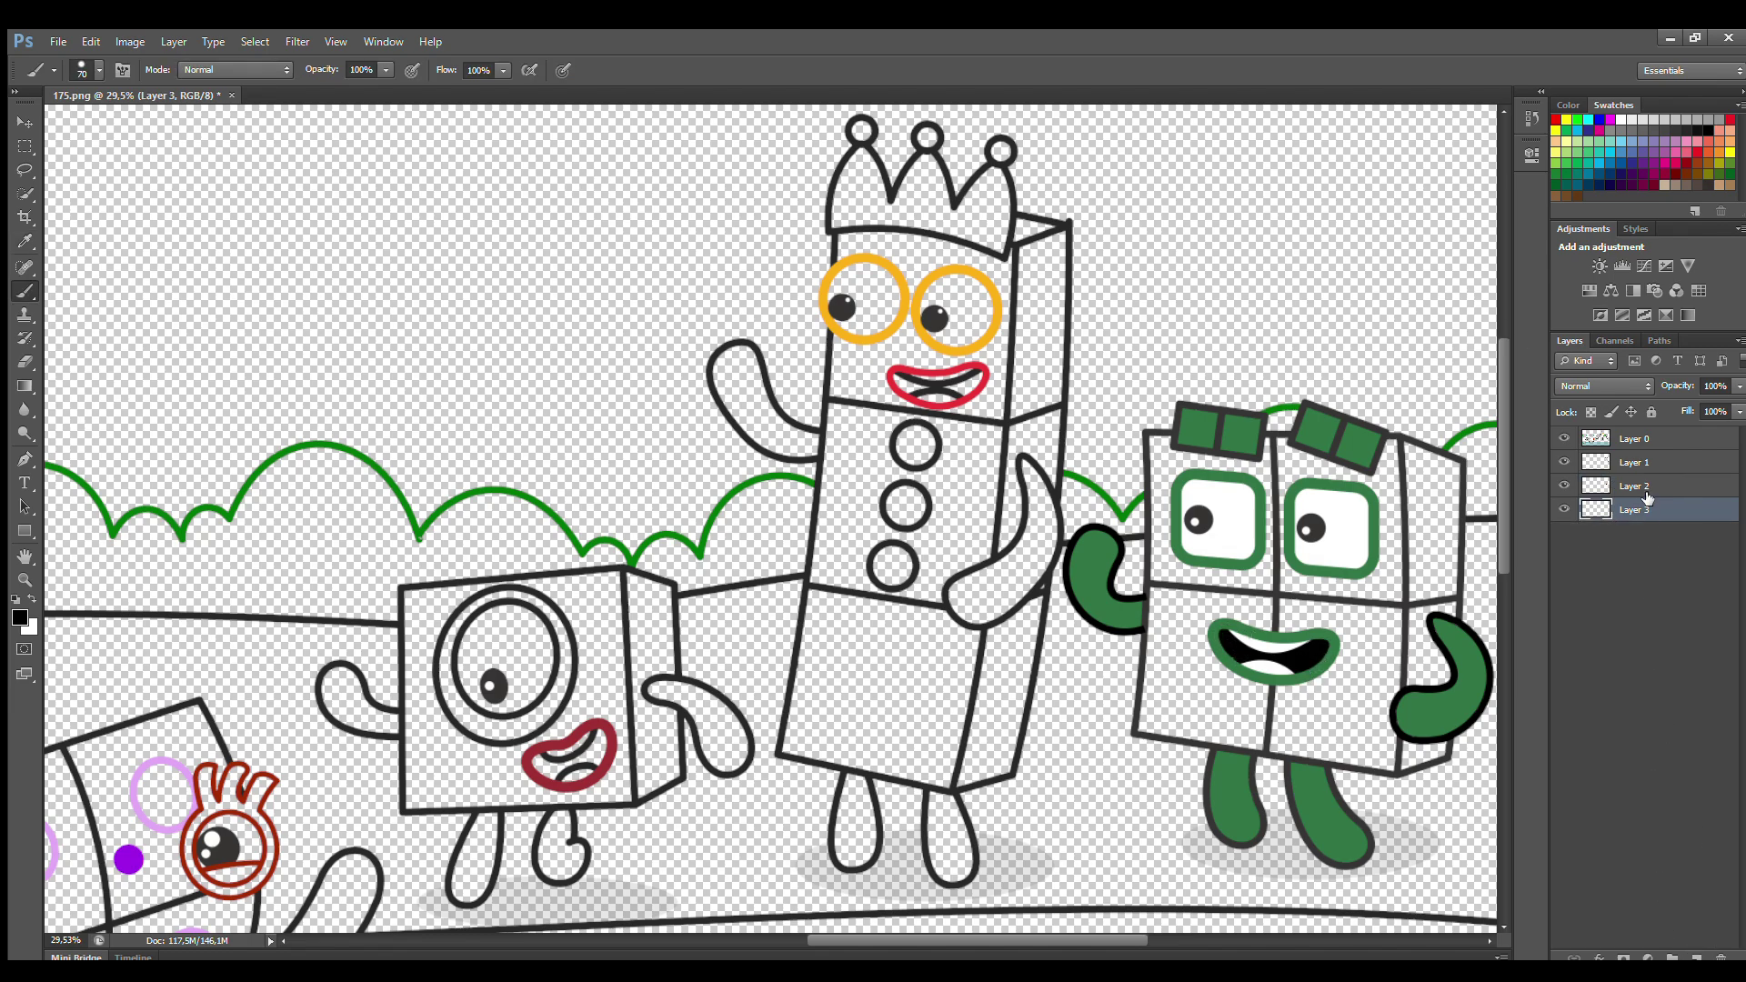
{"action": "left_click", "coordinate": [1577, 121]}
{"action": "key", "text": "i"}
{"action": "key", "text": "b"}
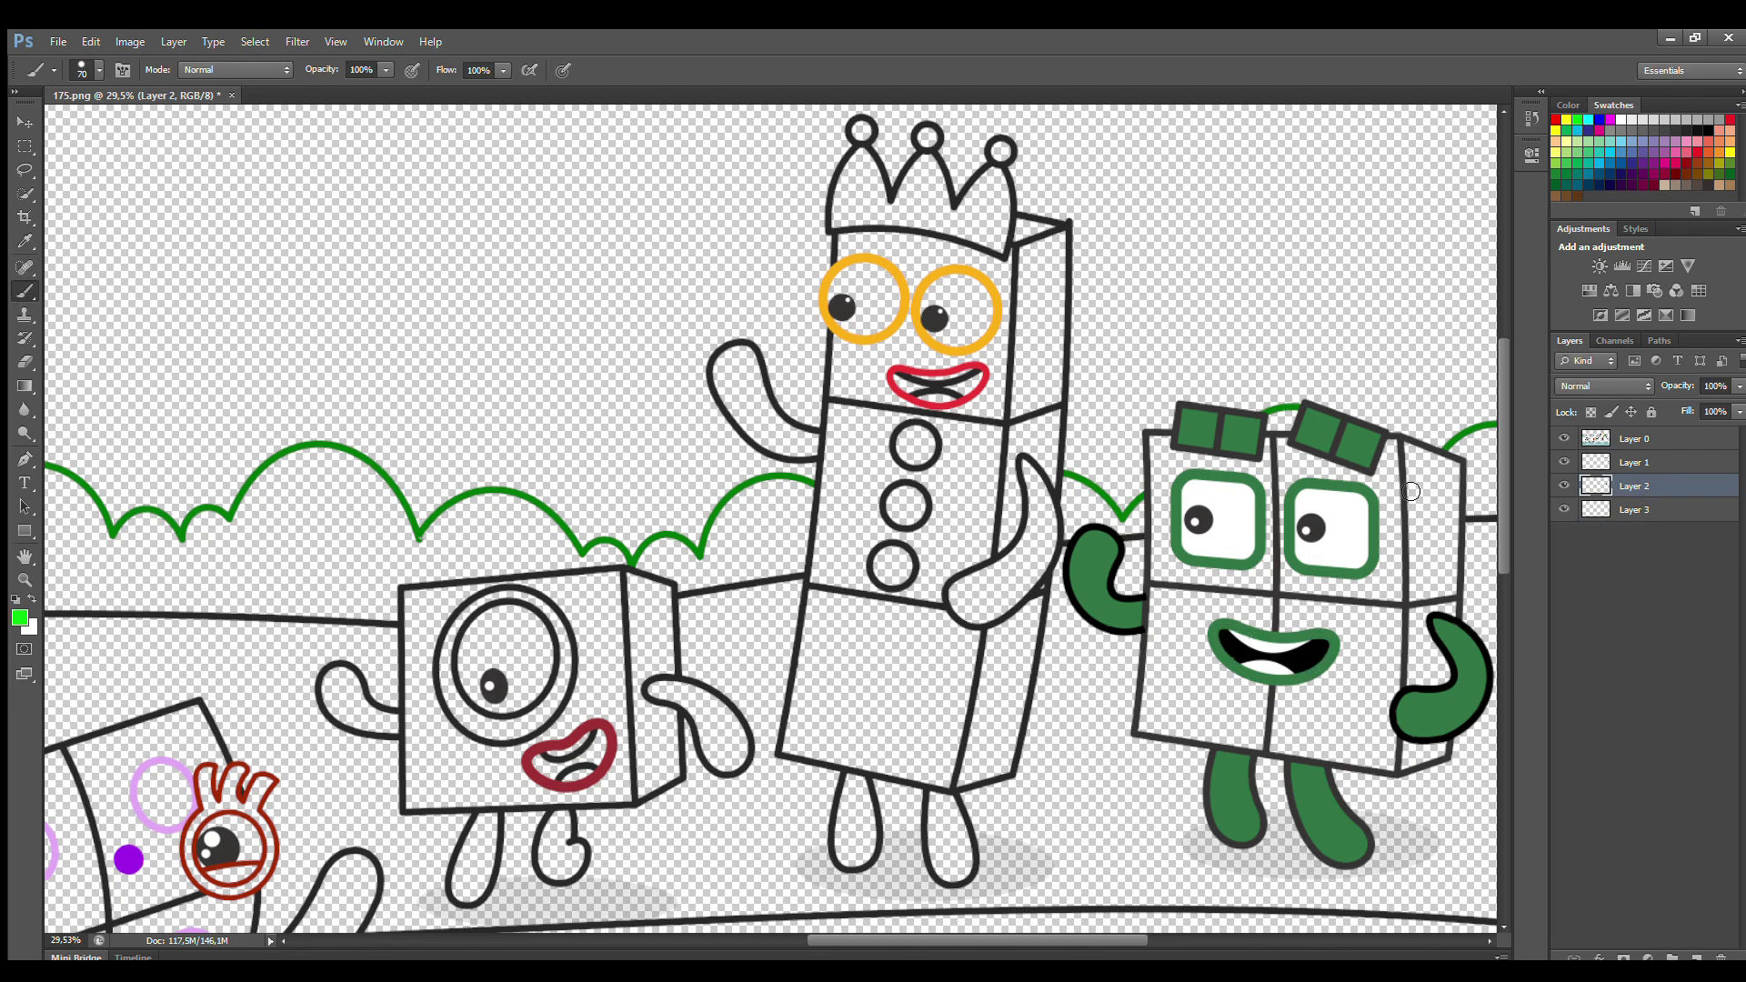
{"action": "mouse_move", "coordinate": [1410, 450]}
{"action": "left_mouse_down"}
{"action": "mouse_move", "coordinate": [1412, 766]}
{"action": "mouse_move", "coordinate": [1434, 755]}
{"action": "mouse_move", "coordinate": [1448, 689]}
{"action": "mouse_move", "coordinate": [1454, 491]}
{"action": "mouse_move", "coordinate": [1437, 470]}
{"action": "mouse_move", "coordinate": [1423, 688]}
{"action": "left_mouse_up"}
{"action": "key", "text": "bracketright"}
{"action": "key", "text": "bracketright"}
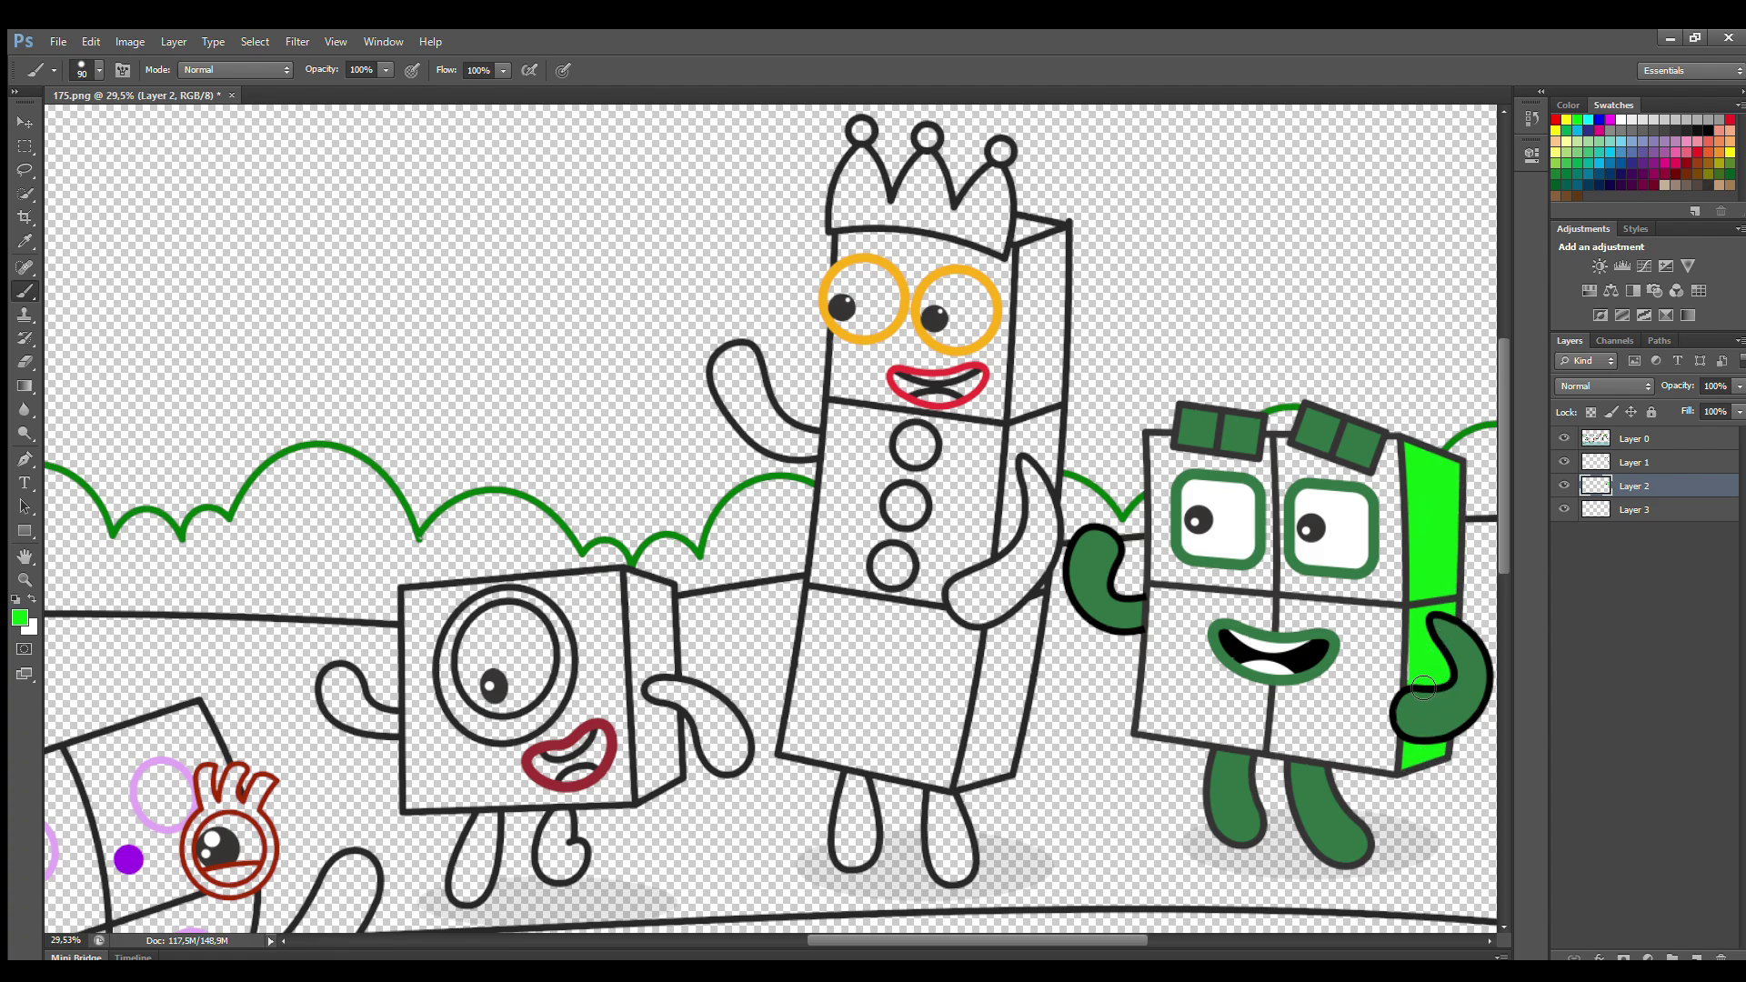
Paint the front face of the four-block character bright green on Layer 3 using a larger brush
{"action": "left_click", "coordinate": [1630, 511]}
{"action": "mouse_move", "coordinate": [1164, 447]}
{"action": "left_mouse_down"}
{"action": "mouse_move", "coordinate": [1153, 727]}
{"action": "mouse_move", "coordinate": [1377, 764]}
{"action": "mouse_move", "coordinate": [1401, 665]}
{"action": "mouse_move", "coordinate": [1401, 475]}
{"action": "mouse_move", "coordinate": [1293, 453]}
{"action": "left_mouse_up"}
{"action": "key", "text": "bracketright"}
{"action": "key", "text": "bracketright"}
{"action": "key", "text": "bracketright"}
{"action": "key", "text": "bracketright"}
{"action": "mouse_move", "coordinate": [1182, 459]}
{"action": "left_mouse_down"}
{"action": "mouse_move", "coordinate": [1186, 512]}
{"action": "mouse_move", "coordinate": [1321, 500]}
{"action": "mouse_move", "coordinate": [1249, 523]}
{"action": "mouse_move", "coordinate": [1187, 699]}
{"action": "mouse_move", "coordinate": [1395, 649]}
{"action": "mouse_move", "coordinate": [1223, 660]}
{"action": "mouse_move", "coordinate": [1260, 601]}
{"action": "mouse_move", "coordinate": [1336, 651]}
{"action": "mouse_move", "coordinate": [1282, 591]}
{"action": "left_mouse_up"}
Paint the eyes and teeth of the crowned three-block character white on Layer 1 with a smaller brush
{"action": "left_click", "coordinate": [1633, 462]}
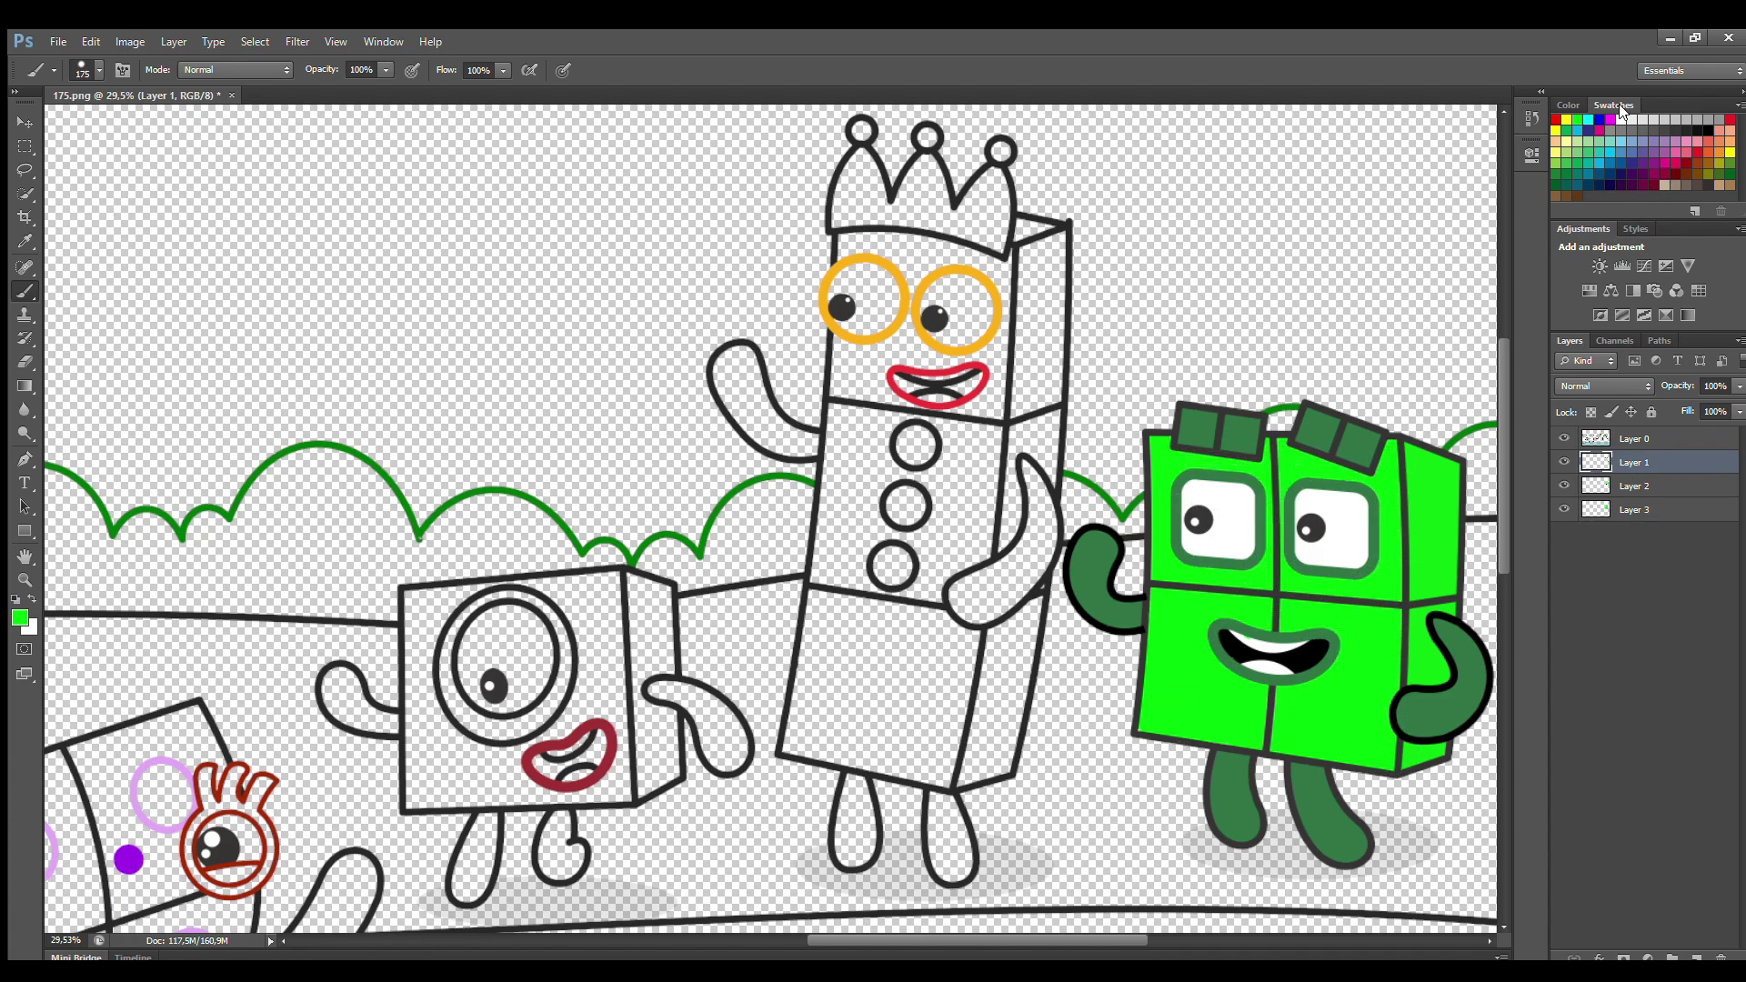
{"action": "key", "text": "x"}
{"action": "key", "text": "bracketleft"}
{"action": "key", "text": "bracketleft"}
{"action": "key", "text": "bracketleft"}
{"action": "key", "text": "bracketleft"}
{"action": "mouse_move", "coordinate": [862, 284]}
{"action": "left_mouse_down"}
{"action": "mouse_move", "coordinate": [874, 334]}
{"action": "mouse_move", "coordinate": [895, 294]}
{"action": "mouse_move", "coordinate": [879, 303]}
{"action": "mouse_move", "coordinate": [953, 293]}
{"action": "mouse_move", "coordinate": [940, 336]}
{"action": "mouse_move", "coordinate": [986, 332]}
{"action": "mouse_move", "coordinate": [947, 314]}
{"action": "left_mouse_up"}
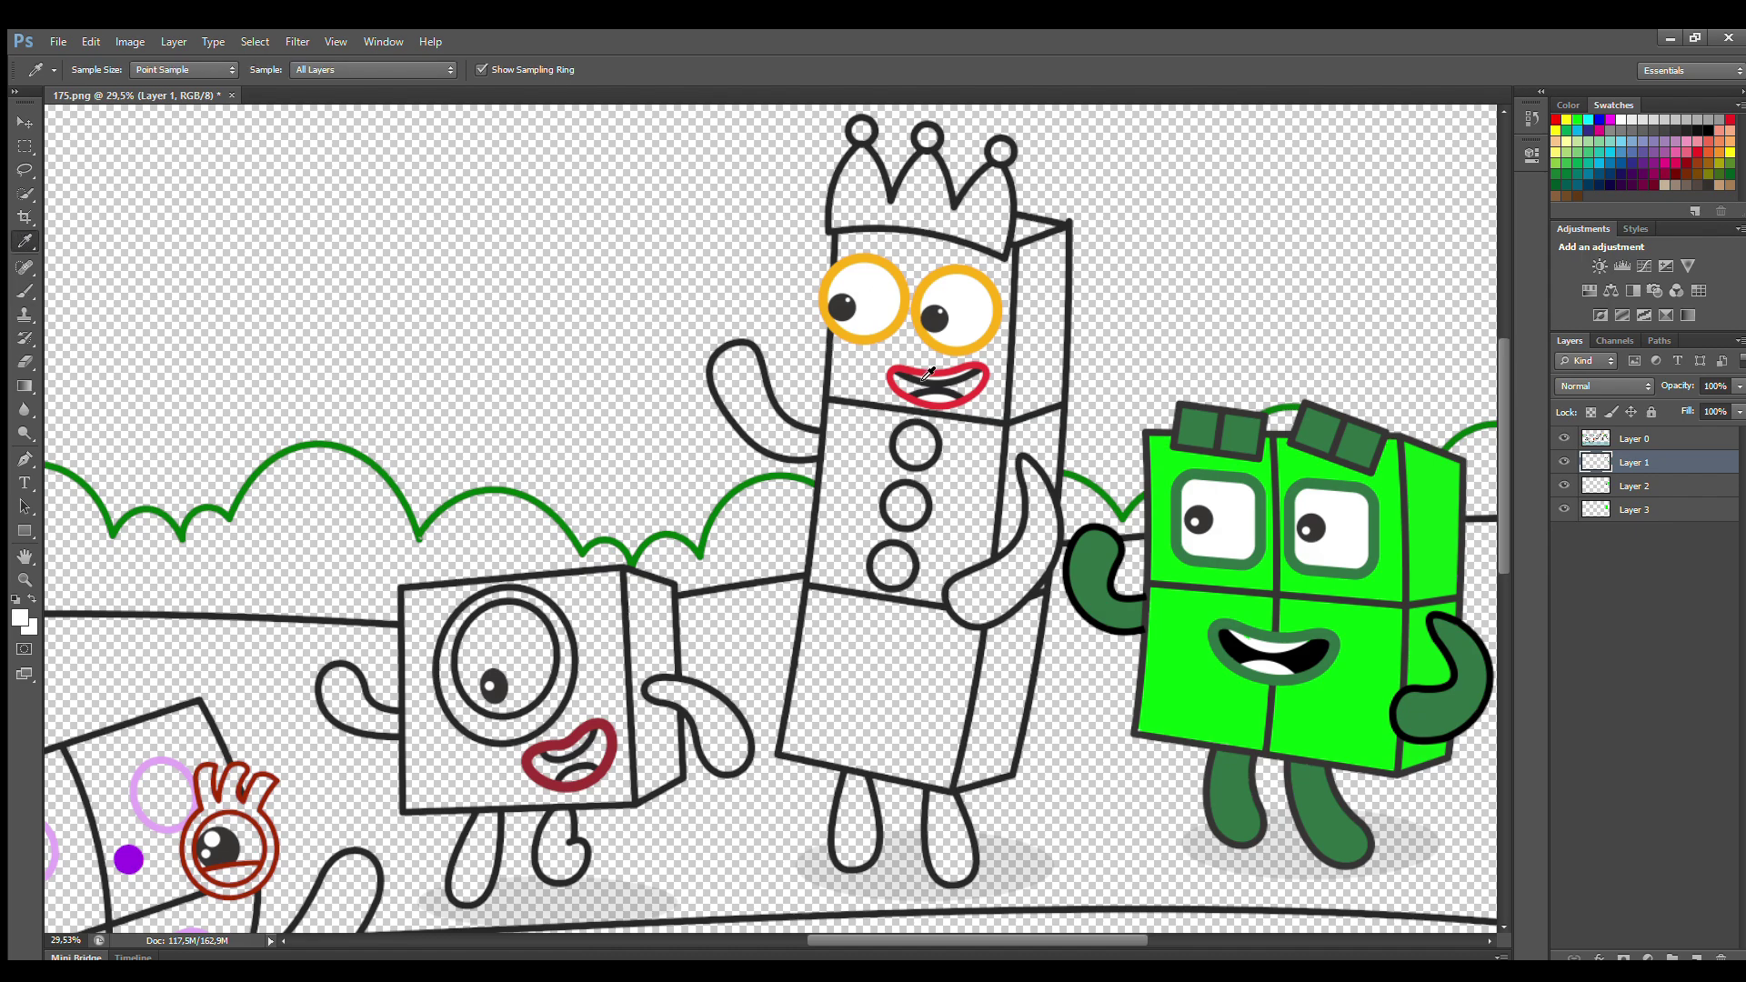
Sample the red of the three-block character's lips and paint its arms, buttons, legs and crown with it
{"action": "left_click", "coordinate": [928, 371], "text": "alt"}
{"action": "mouse_move", "coordinate": [1029, 474]}
{"action": "left_mouse_down"}
{"action": "mouse_move", "coordinate": [1029, 544]}
{"action": "mouse_move", "coordinate": [958, 591]}
{"action": "mouse_move", "coordinate": [973, 616]}
{"action": "mouse_move", "coordinate": [1042, 567]}
{"action": "mouse_move", "coordinate": [1040, 492]}
{"action": "mouse_move", "coordinate": [1049, 514]}
{"action": "mouse_move", "coordinate": [966, 604]}
{"action": "left_mouse_up"}
{"action": "mouse_move", "coordinate": [820, 450]}
{"action": "left_mouse_down"}
{"action": "mouse_move", "coordinate": [722, 357]}
{"action": "mouse_move", "coordinate": [732, 413]}
{"action": "mouse_move", "coordinate": [809, 450]}
{"action": "mouse_move", "coordinate": [752, 403]}
{"action": "mouse_move", "coordinate": [759, 416]}
{"action": "left_mouse_up"}
{"action": "mouse_move", "coordinate": [905, 450]}
{"action": "left_mouse_down"}
{"action": "mouse_move", "coordinate": [920, 443]}
{"action": "mouse_move", "coordinate": [903, 562]}
{"action": "left_mouse_up"}
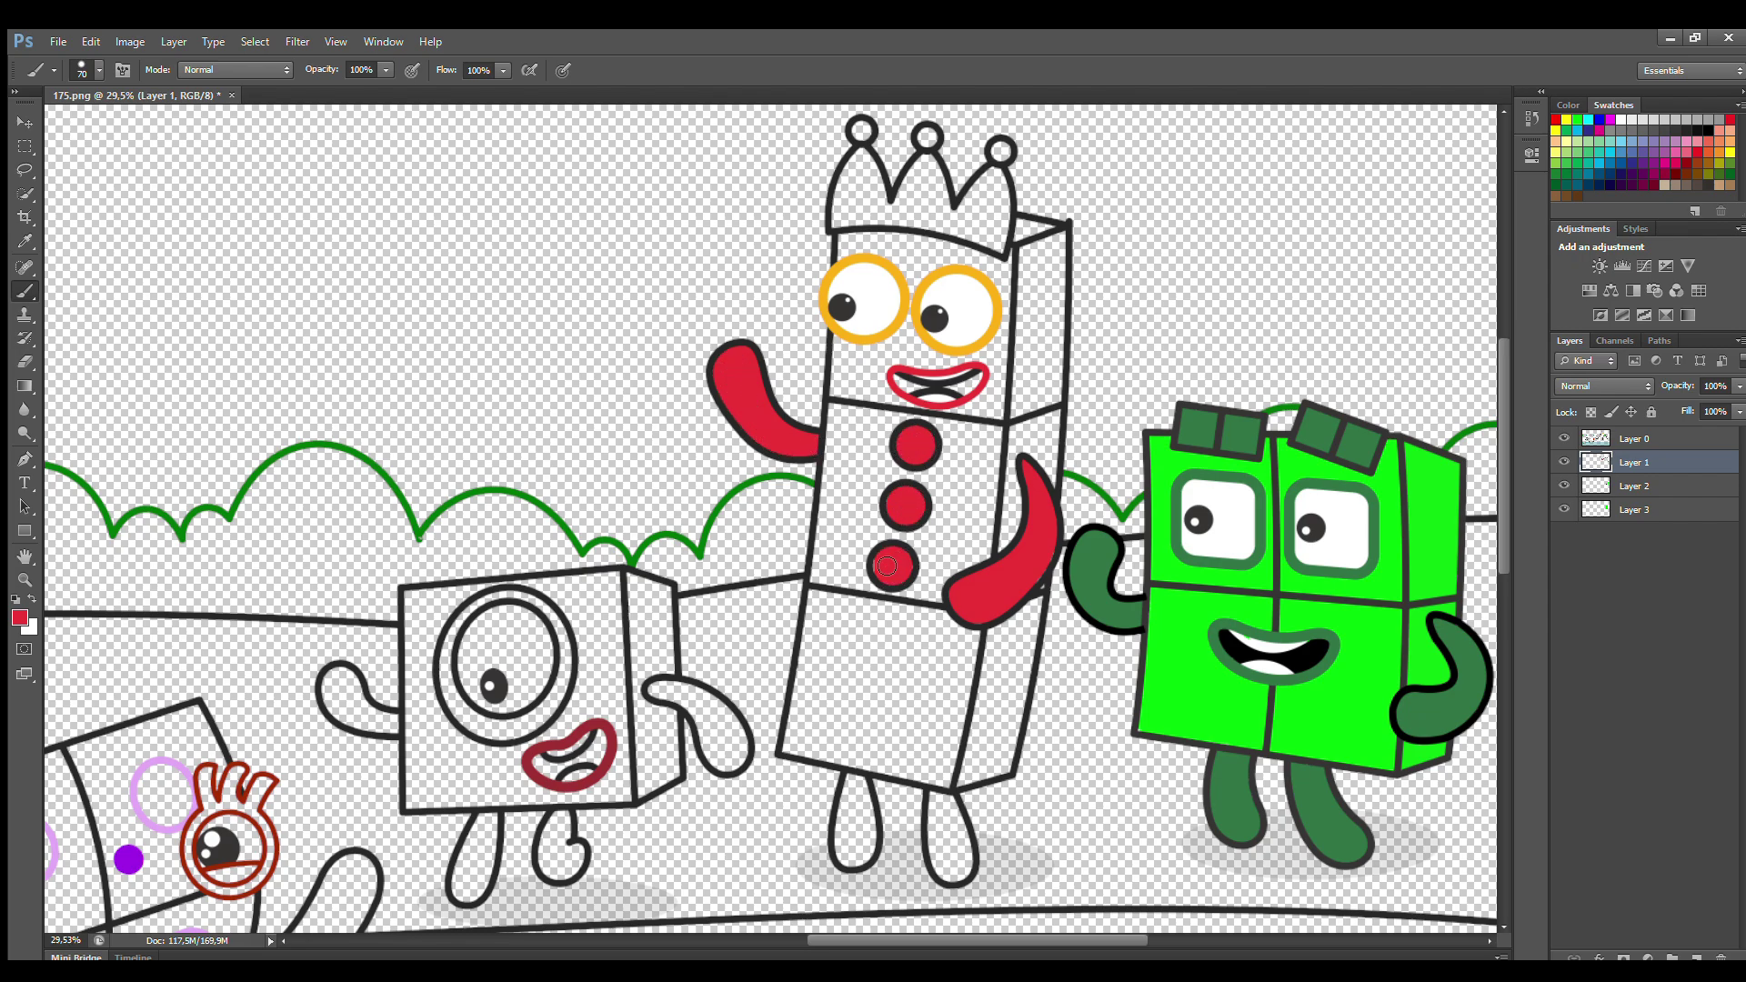
{"action": "mouse_move", "coordinate": [853, 783]}
{"action": "left_mouse_down"}
{"action": "mouse_move", "coordinate": [845, 851]}
{"action": "mouse_move", "coordinate": [872, 854]}
{"action": "mouse_move", "coordinate": [862, 799]}
{"action": "mouse_move", "coordinate": [858, 837]}
{"action": "mouse_move", "coordinate": [939, 823]}
{"action": "mouse_move", "coordinate": [953, 875]}
{"action": "mouse_move", "coordinate": [955, 806]}
{"action": "mouse_move", "coordinate": [950, 878]}
{"action": "left_mouse_up"}
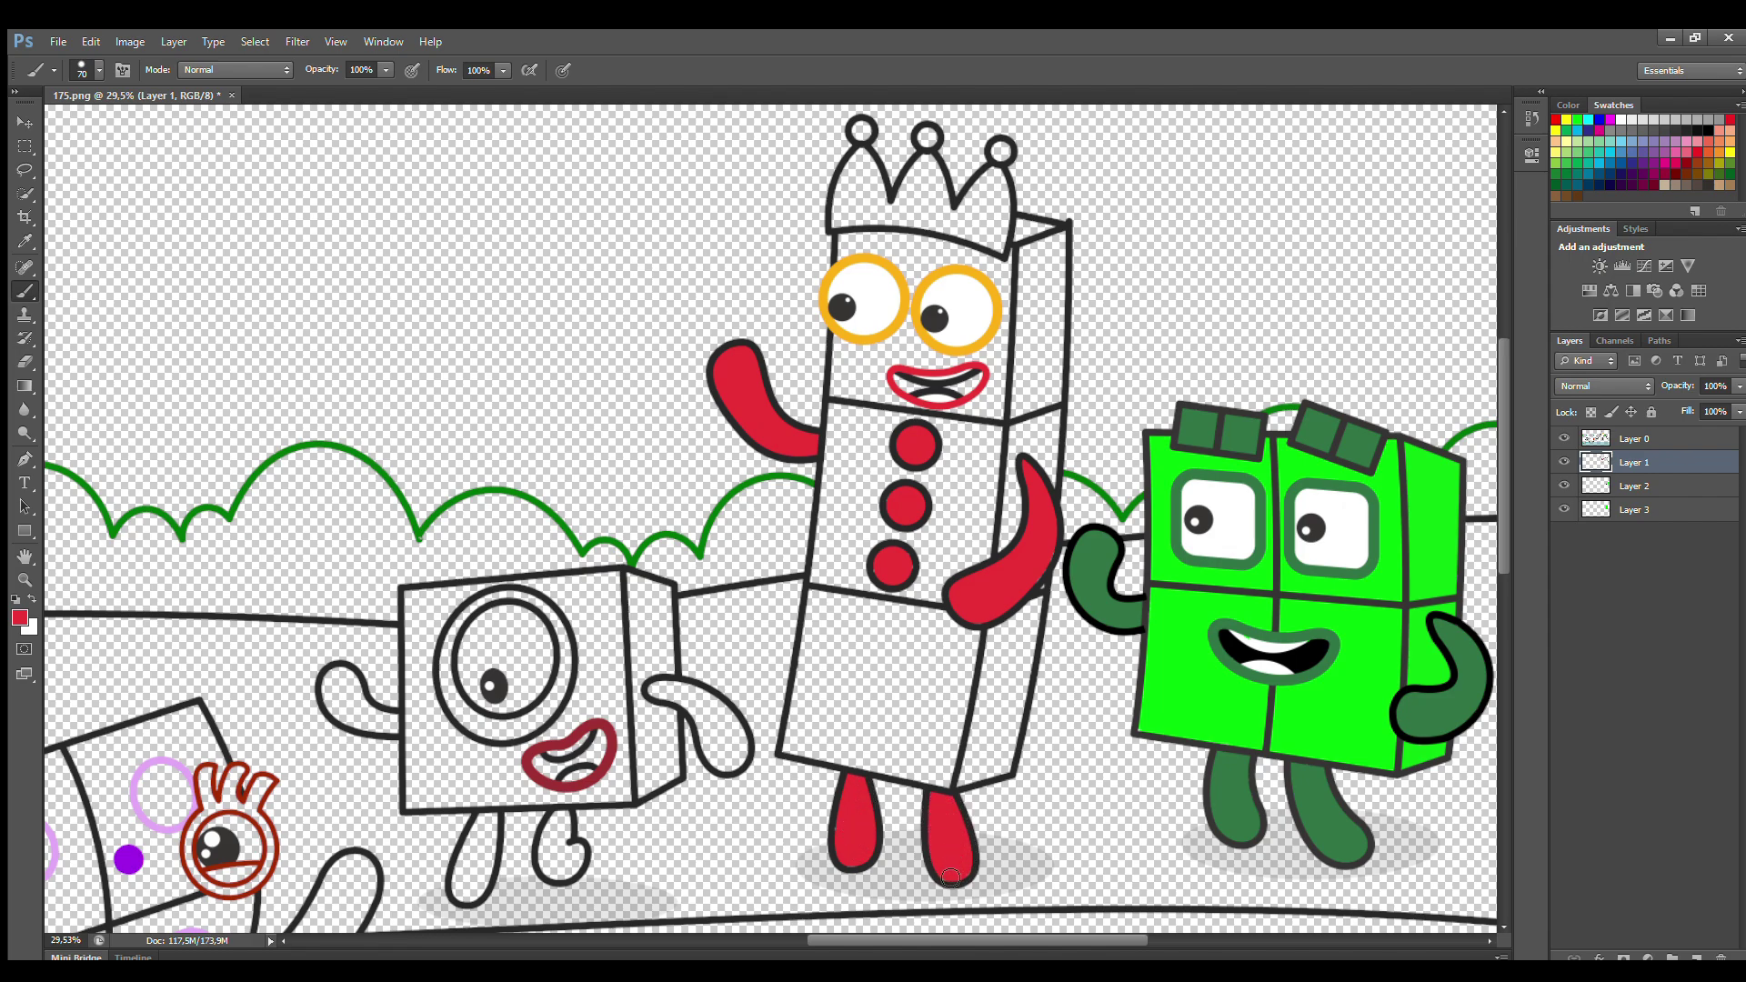
{"action": "mouse_move", "coordinate": [842, 224]}
{"action": "left_mouse_down"}
{"action": "mouse_move", "coordinate": [863, 158]}
{"action": "mouse_move", "coordinate": [893, 211]}
{"action": "mouse_move", "coordinate": [923, 172]}
{"action": "mouse_move", "coordinate": [975, 202]}
{"action": "mouse_move", "coordinate": [997, 180]}
{"action": "mouse_move", "coordinate": [1001, 245]}
{"action": "mouse_move", "coordinate": [853, 216]}
{"action": "mouse_move", "coordinate": [937, 205]}
{"action": "mouse_move", "coordinate": [990, 233]}
{"action": "left_mouse_up"}
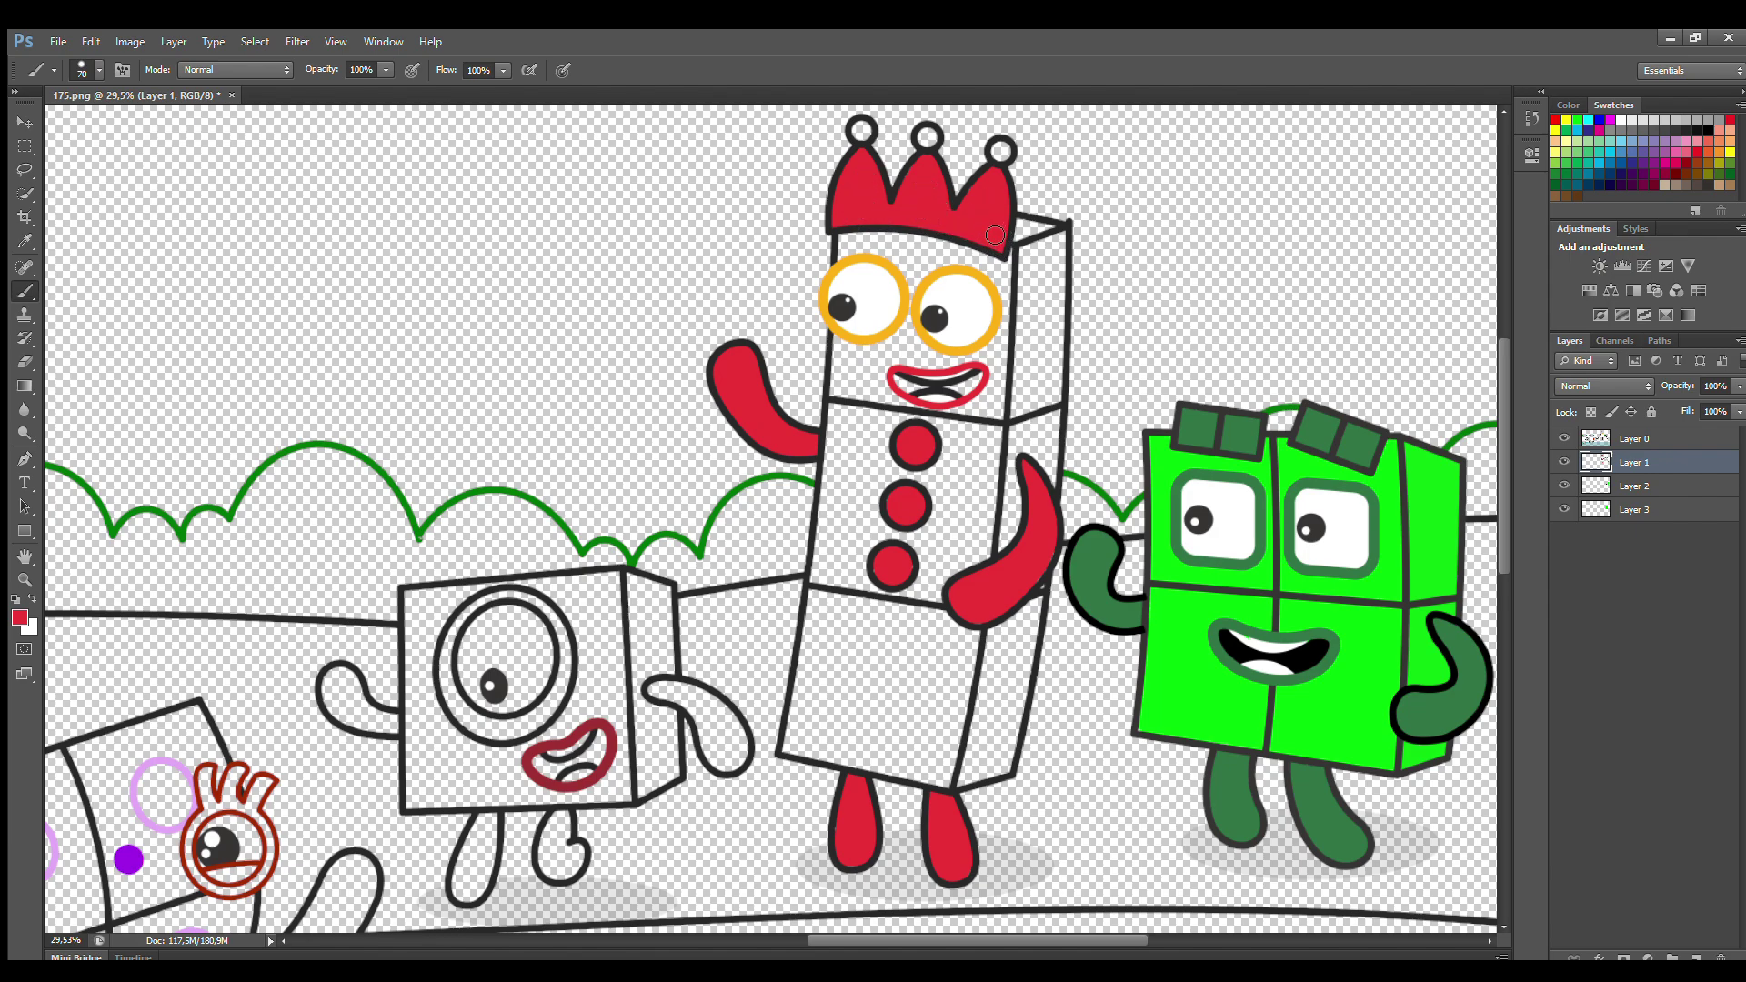
Paint the inside of the three-block character's mouth on Layer 2 with the near-black sampled from the mouth lines
{"action": "left_click", "coordinate": [1647, 482]}
{"action": "left_click", "coordinate": [939, 387], "text": "alt"}
{"action": "mouse_move", "coordinate": [936, 386]}
{"action": "left_mouse_down"}
{"action": "mouse_move", "coordinate": [901, 389]}
{"action": "mouse_move", "coordinate": [978, 380]}
{"action": "left_mouse_up"}
Paint the crown's balls and the three-block character's front face yellow on Layer 3, enlarging the brush for the wide areas
{"action": "left_click", "coordinate": [1633, 509]}
{"action": "left_click", "coordinate": [1565, 119]}
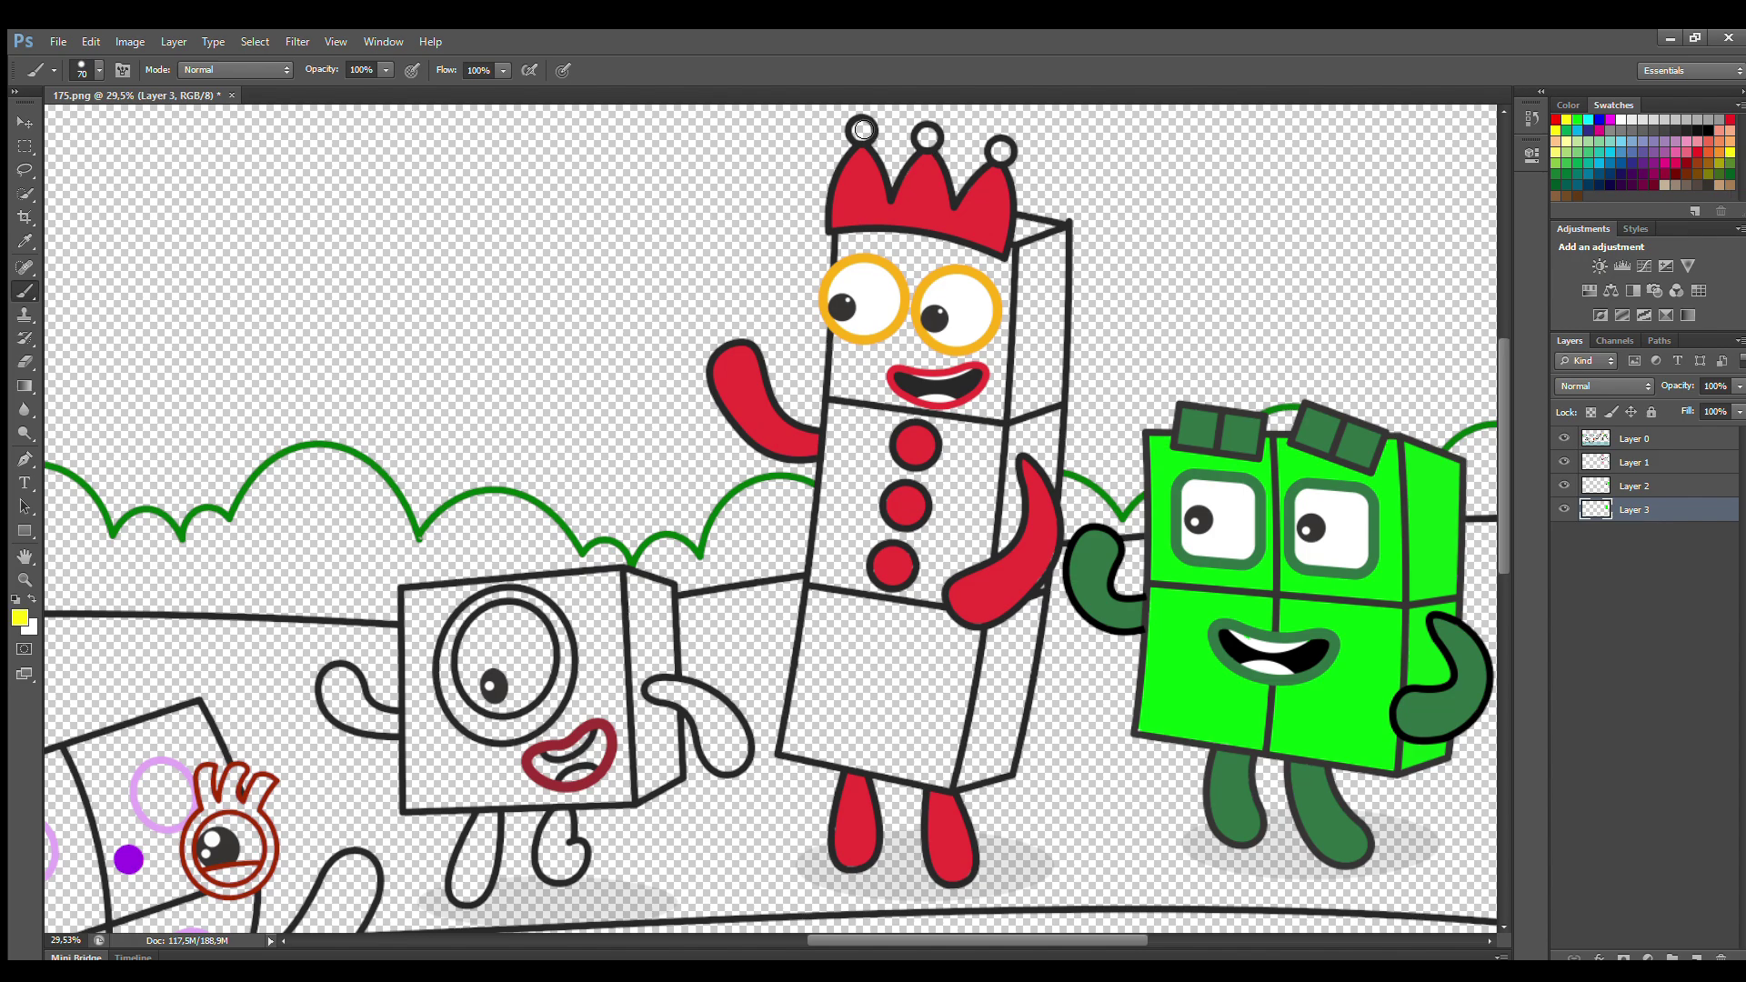
{"action": "key", "text": "bracketright"}
{"action": "key", "text": "bracketright"}
{"action": "key", "text": "bracketright"}
{"action": "mouse_move", "coordinate": [850, 239]}
{"action": "left_mouse_down"}
{"action": "mouse_move", "coordinate": [805, 741]}
{"action": "mouse_move", "coordinate": [922, 777]}
{"action": "mouse_move", "coordinate": [955, 736]}
{"action": "mouse_move", "coordinate": [973, 627]}
{"action": "mouse_move", "coordinate": [1000, 291]}
{"action": "mouse_move", "coordinate": [863, 259]}
{"action": "left_mouse_up"}
{"action": "key", "text": "bracketright"}
{"action": "key", "text": "bracketright"}
{"action": "key", "text": "bracketright"}
{"action": "key", "text": "bracketright"}
{"action": "mouse_move", "coordinate": [900, 318]}
{"action": "left_mouse_down"}
{"action": "mouse_move", "coordinate": [855, 679]}
{"action": "mouse_move", "coordinate": [964, 545]}
{"action": "mouse_move", "coordinate": [897, 701]}
{"action": "mouse_move", "coordinate": [909, 718]}
{"action": "left_mouse_up"}
Add a new layer below Layer 3 and paint the three-block character's side face a darker yellow
{"action": "left_click", "coordinate": [1696, 957]}
{"action": "left_click_drag", "start_coordinate": [1639, 509], "coordinate": [1637, 544]}
{"action": "key", "text": "i"}
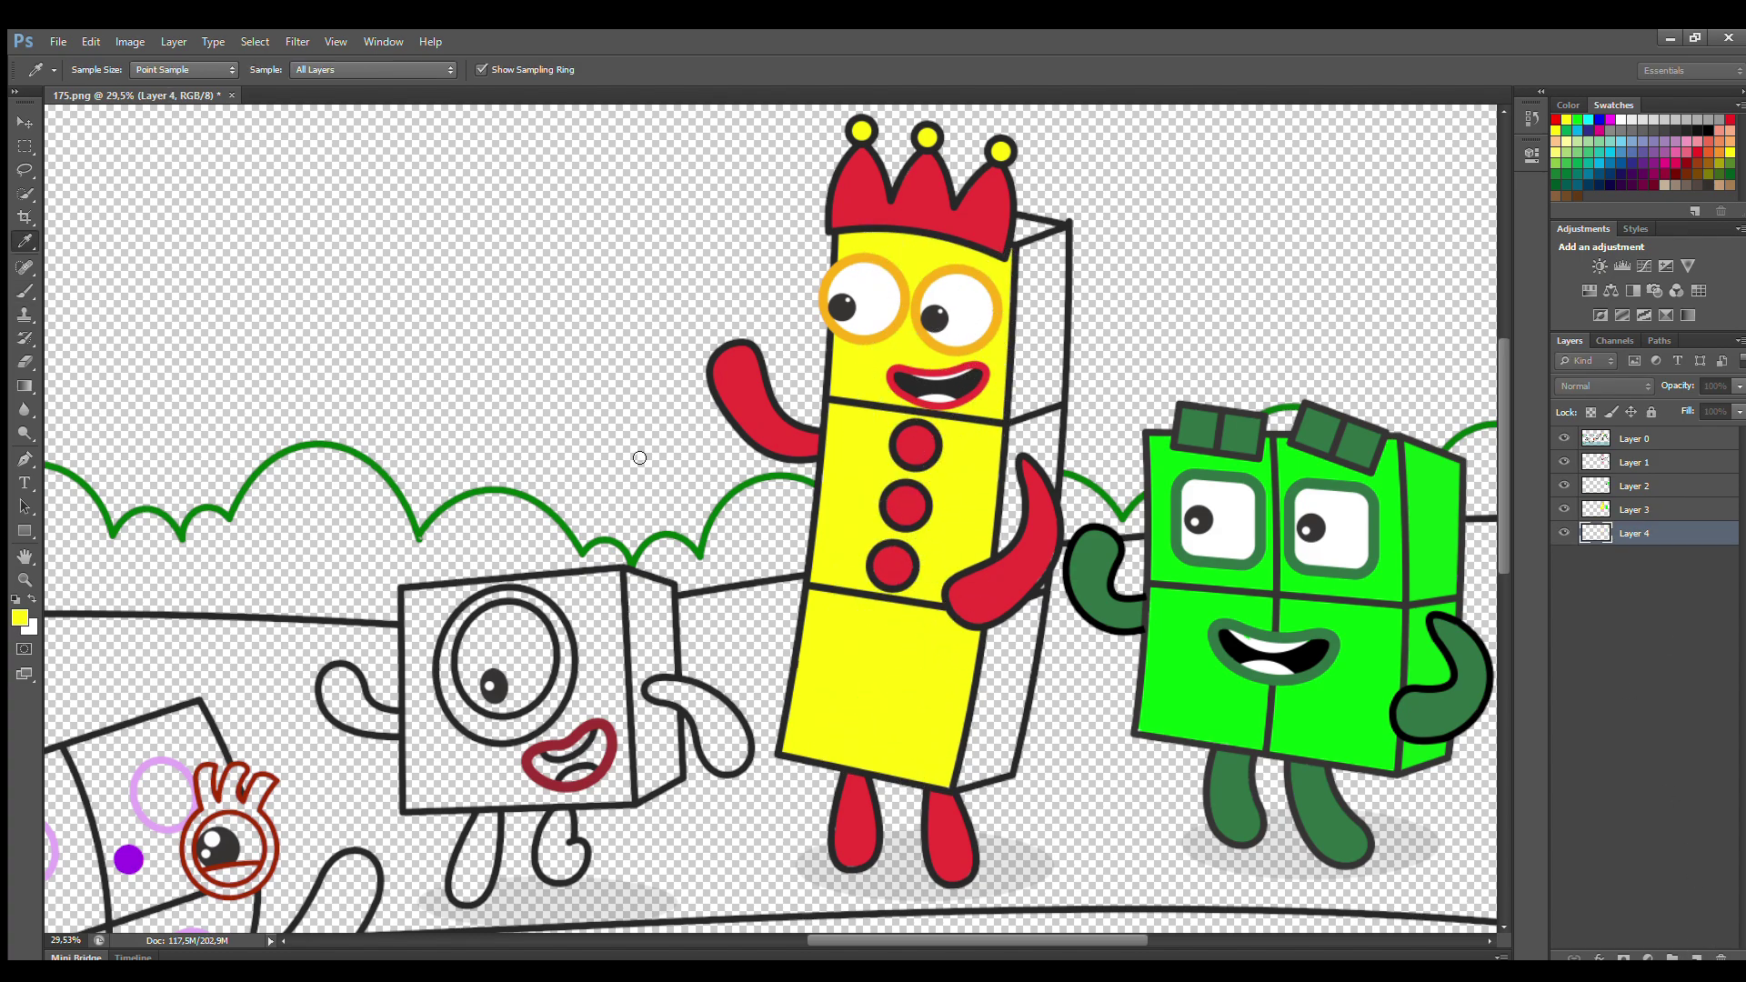
{"action": "key", "text": "b"}
{"action": "mouse_move", "coordinate": [1041, 232]}
{"action": "left_mouse_down"}
{"action": "mouse_move", "coordinate": [1061, 264]}
{"action": "mouse_move", "coordinate": [1061, 379]}
{"action": "mouse_move", "coordinate": [1008, 776]}
{"action": "mouse_move", "coordinate": [1009, 618]}
{"action": "left_mouse_up"}
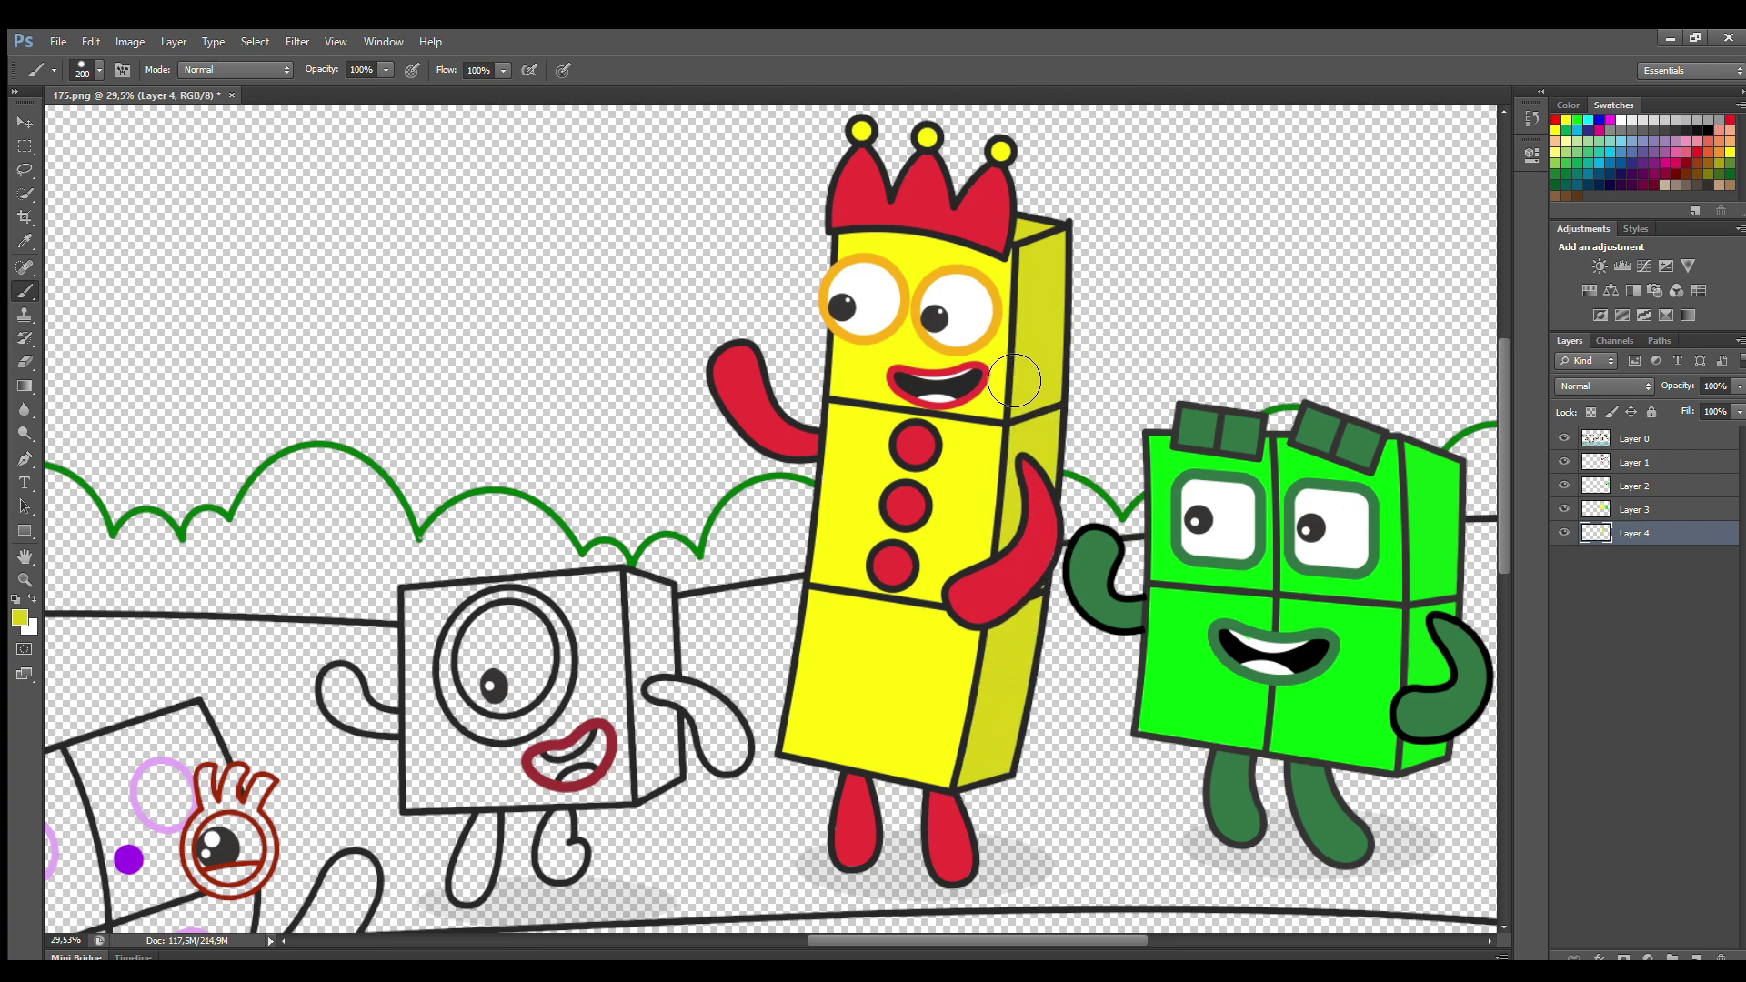
Paint the eye and teeth of the one-block character white on Layer 1 with a smaller brush
{"action": "left_click", "coordinate": [1632, 463]}
{"action": "key", "text": "x"}
{"action": "key", "text": "bracketleft"}
{"action": "key", "text": "bracketleft"}
{"action": "key", "text": "bracketleft"}
{"action": "key", "text": "bracketleft"}
{"action": "key", "text": "bracketleft"}
{"action": "mouse_move", "coordinate": [482, 632]}
{"action": "left_mouse_down"}
{"action": "mouse_move", "coordinate": [479, 692]}
{"action": "mouse_move", "coordinate": [514, 707]}
{"action": "mouse_move", "coordinate": [547, 670]}
{"action": "mouse_move", "coordinate": [529, 622]}
{"action": "mouse_move", "coordinate": [500, 626]}
{"action": "mouse_move", "coordinate": [493, 660]}
{"action": "mouse_move", "coordinate": [522, 688]}
{"action": "left_mouse_up"}
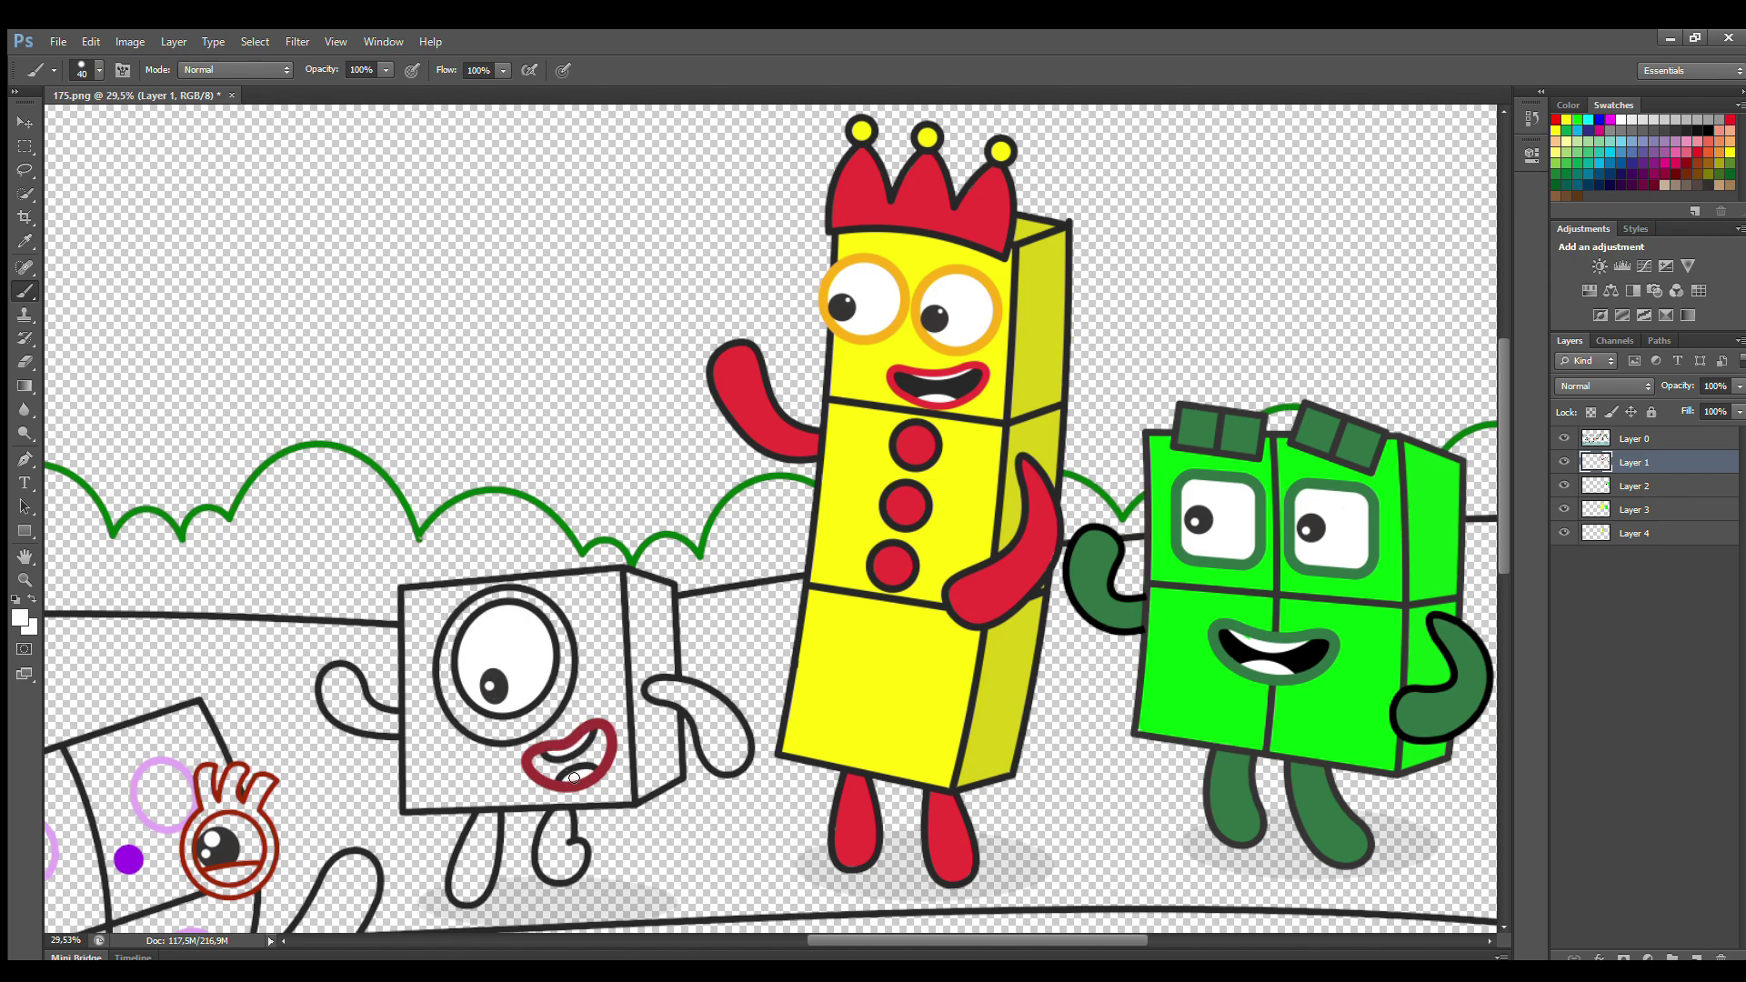
Sample the dark red of the one-block character's lips and paint its arms and legs with a 60 px brush
{"action": "left_click", "coordinate": [530, 760], "text": "alt"}
{"action": "key", "text": "bracketright"}
{"action": "key", "text": "bracketright"}
{"action": "mouse_move", "coordinate": [651, 688]}
{"action": "left_mouse_down"}
{"action": "mouse_move", "coordinate": [718, 709]}
{"action": "mouse_move", "coordinate": [741, 762]}
{"action": "mouse_move", "coordinate": [687, 707]}
{"action": "mouse_move", "coordinate": [723, 756]}
{"action": "mouse_move", "coordinate": [730, 728]}
{"action": "left_mouse_up"}
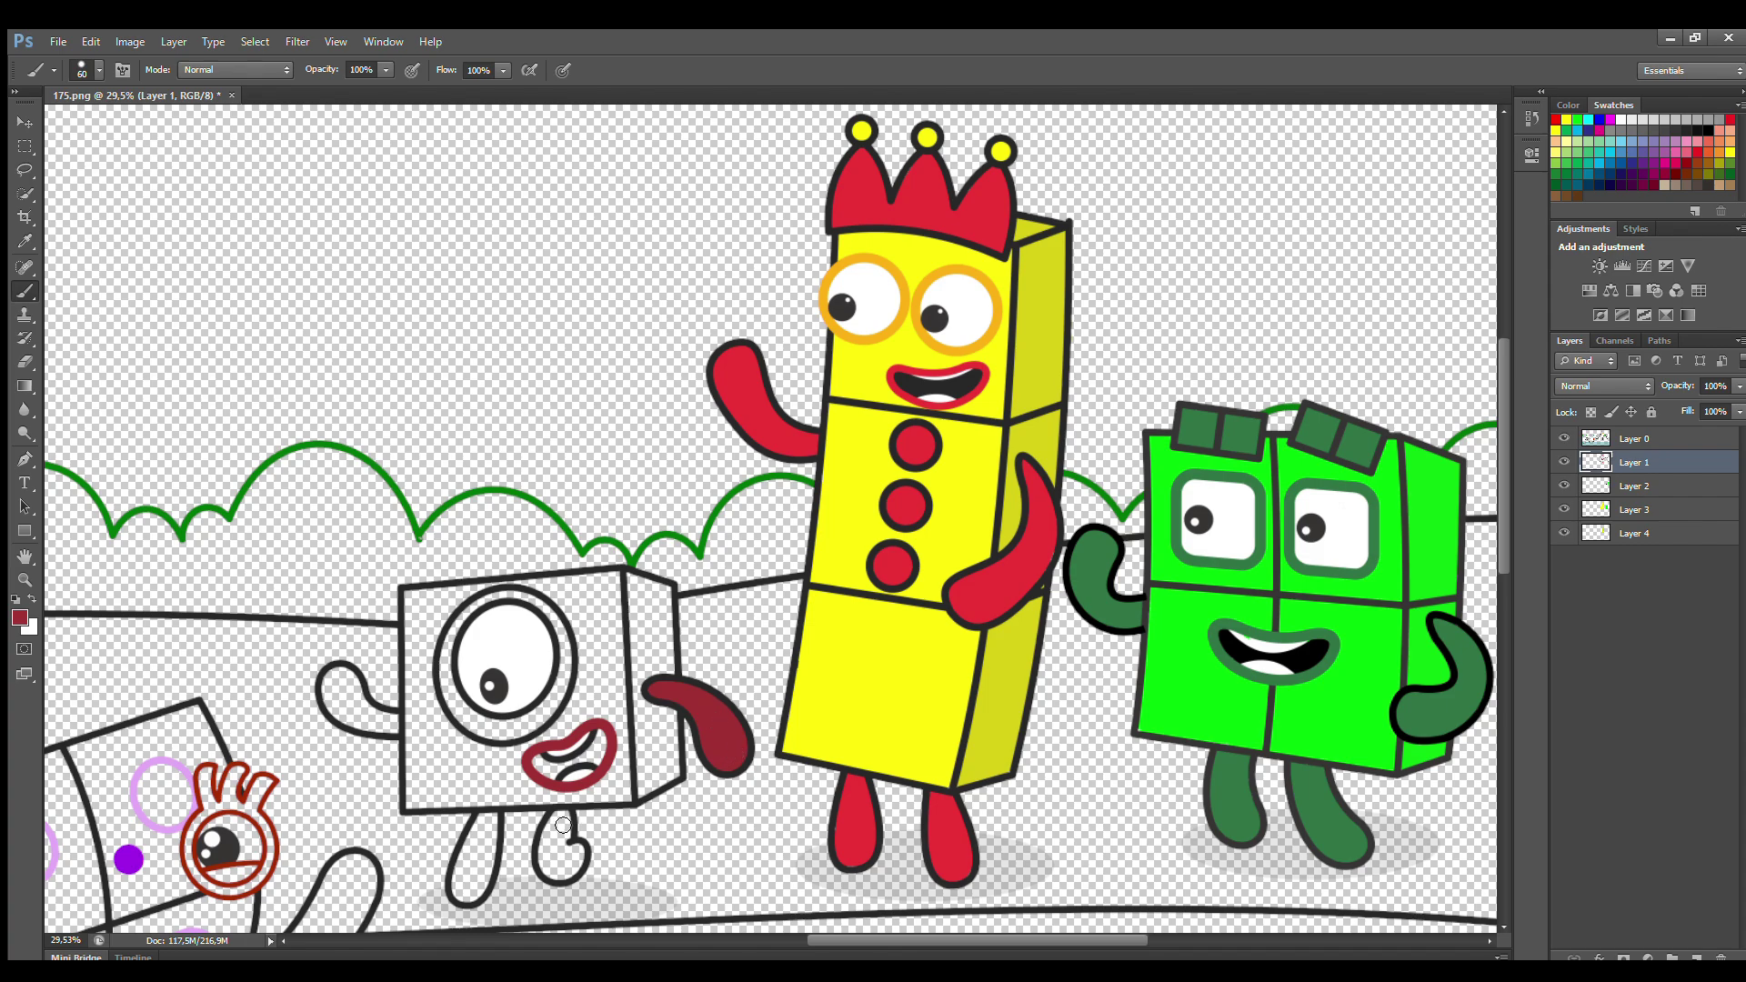
{"action": "left_click_drag", "start_coordinate": [545, 847], "coordinate": [579, 858]}
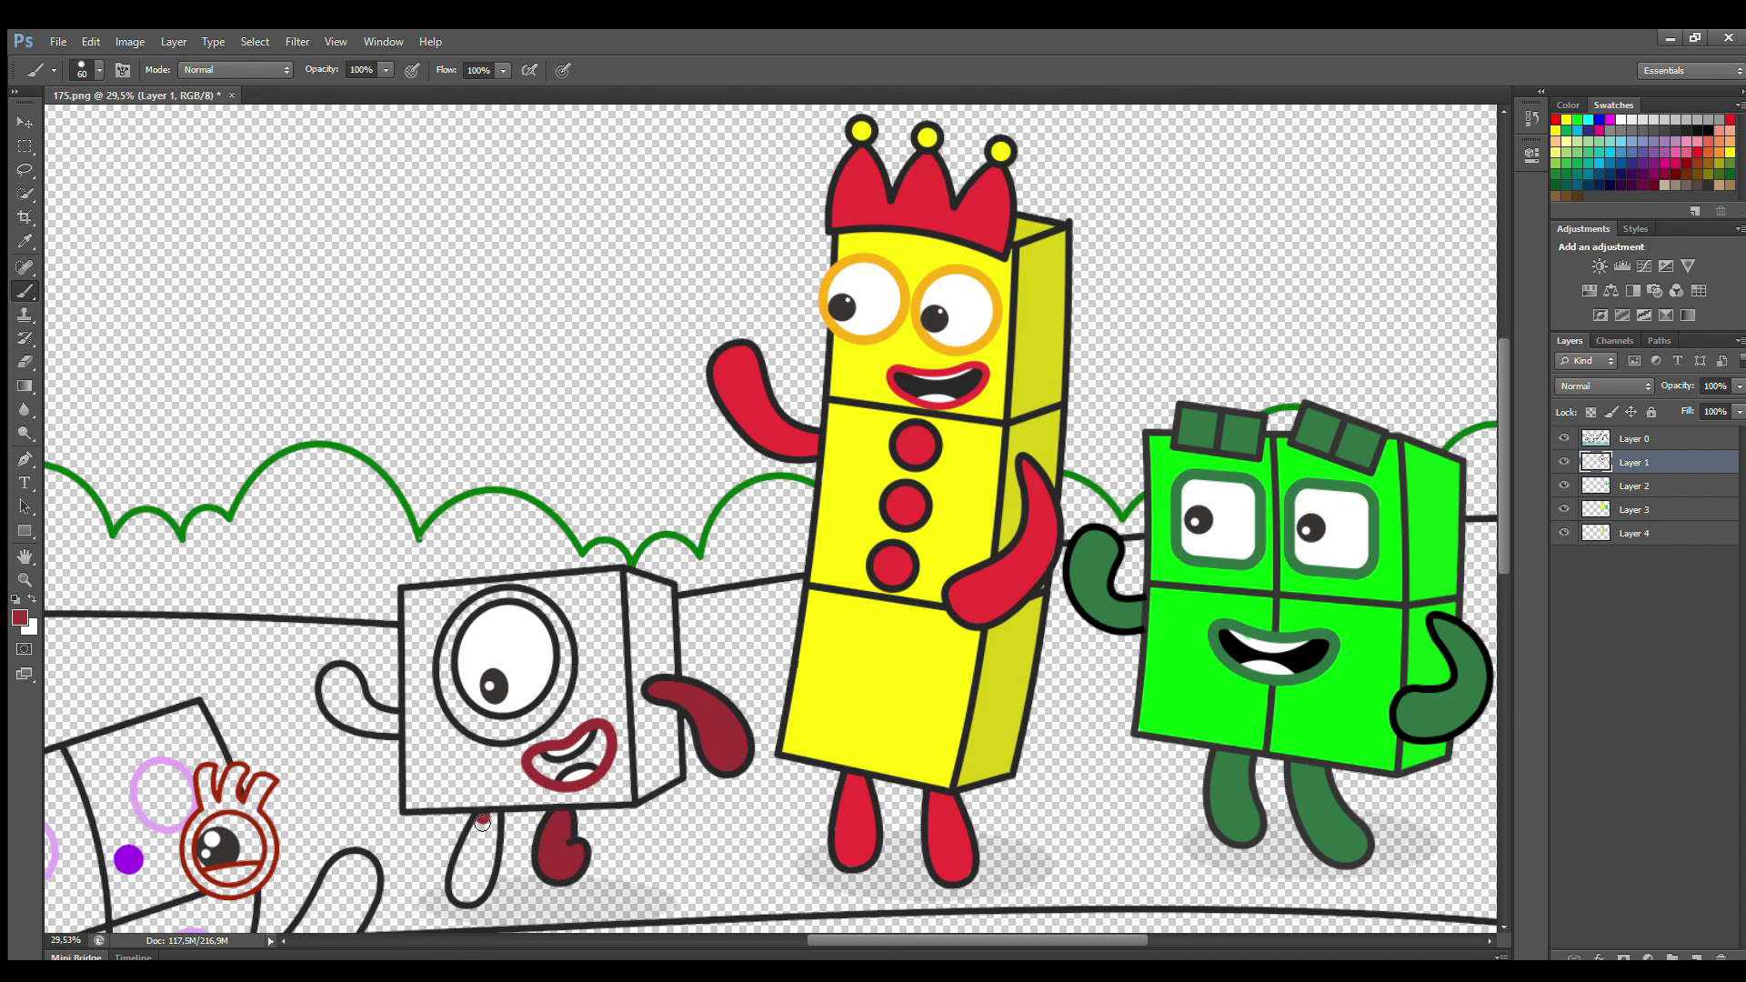
{"action": "mouse_move", "coordinate": [483, 822]}
{"action": "left_mouse_down"}
{"action": "mouse_move", "coordinate": [466, 898]}
{"action": "mouse_move", "coordinate": [495, 822]}
{"action": "mouse_move", "coordinate": [475, 864]}
{"action": "left_mouse_up"}
{"action": "mouse_move", "coordinate": [396, 723]}
{"action": "left_mouse_down"}
{"action": "mouse_move", "coordinate": [358, 694]}
{"action": "mouse_move", "coordinate": [335, 718]}
{"action": "mouse_move", "coordinate": [397, 731]}
{"action": "mouse_move", "coordinate": [350, 691]}
{"action": "left_mouse_up"}
On Layer 2, paint the one-block character's eye ring dark red and the inside of its mouth near-black
{"action": "key", "text": "alt+bracketleft"}
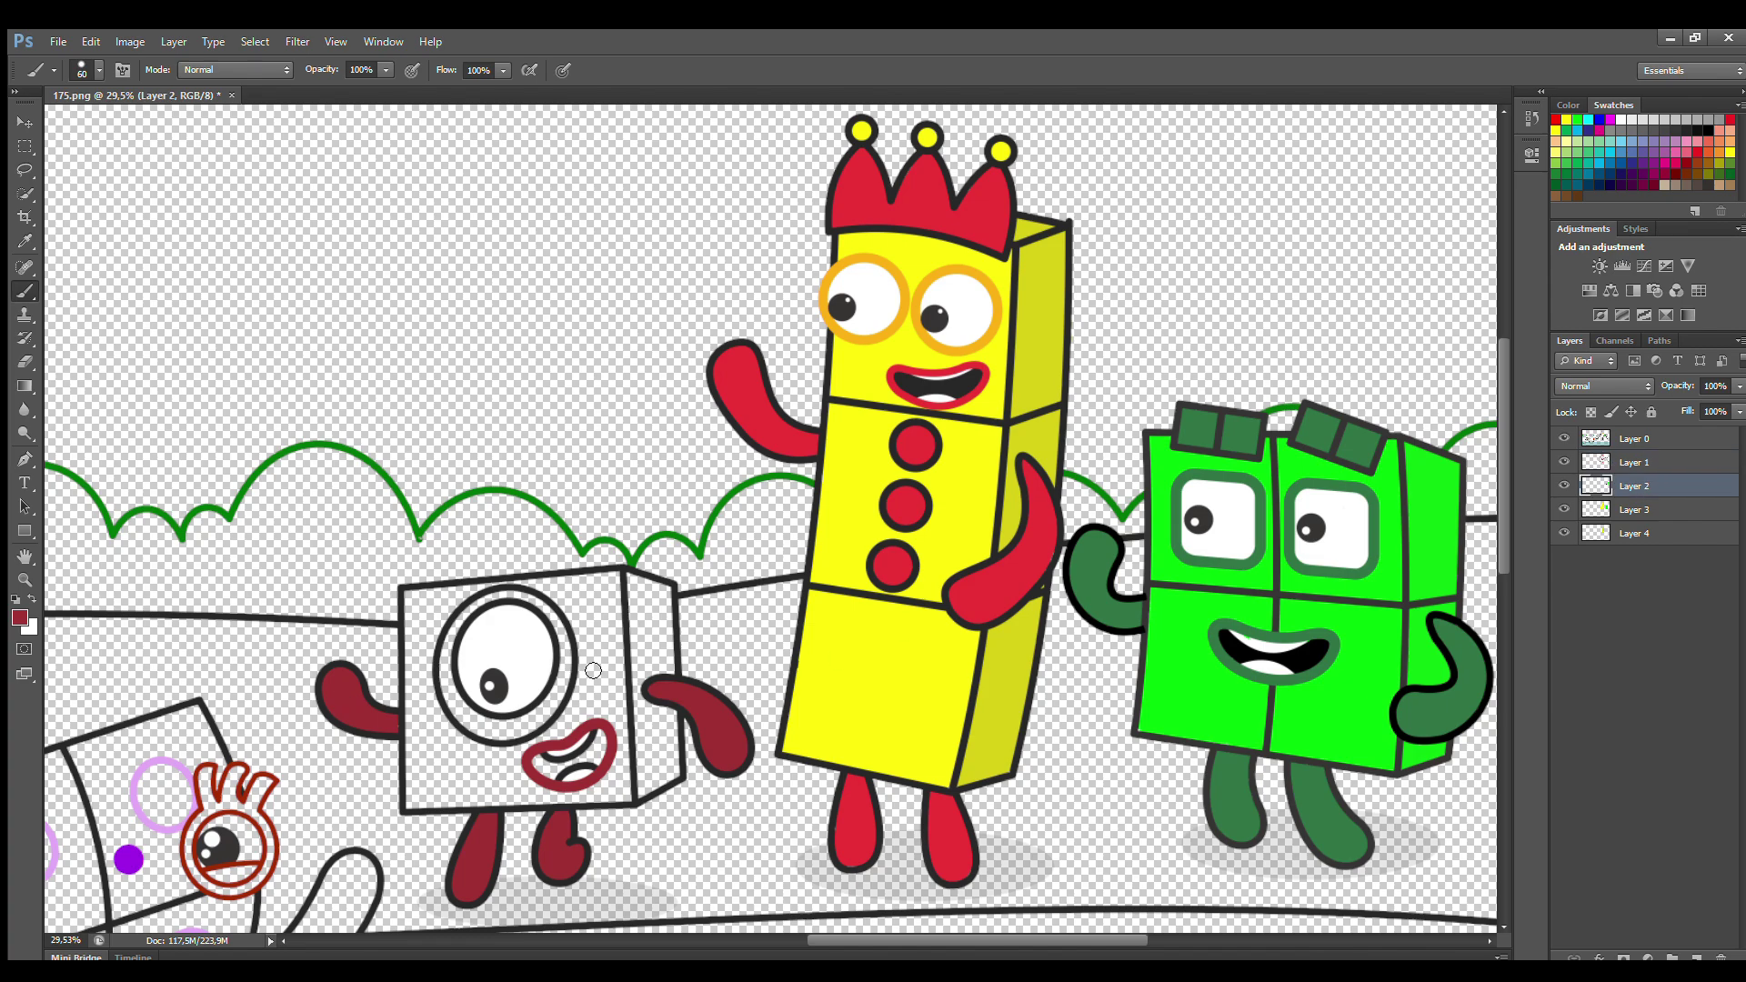
{"action": "mouse_move", "coordinate": [483, 621]}
{"action": "left_mouse_down"}
{"action": "mouse_move", "coordinate": [455, 695]}
{"action": "mouse_move", "coordinate": [482, 730]}
{"action": "mouse_move", "coordinate": [522, 732]}
{"action": "mouse_move", "coordinate": [571, 675]}
{"action": "mouse_move", "coordinate": [533, 612]}
{"action": "mouse_move", "coordinate": [491, 607]}
{"action": "left_mouse_up"}
{"action": "left_click", "coordinate": [551, 758], "text": "alt"}
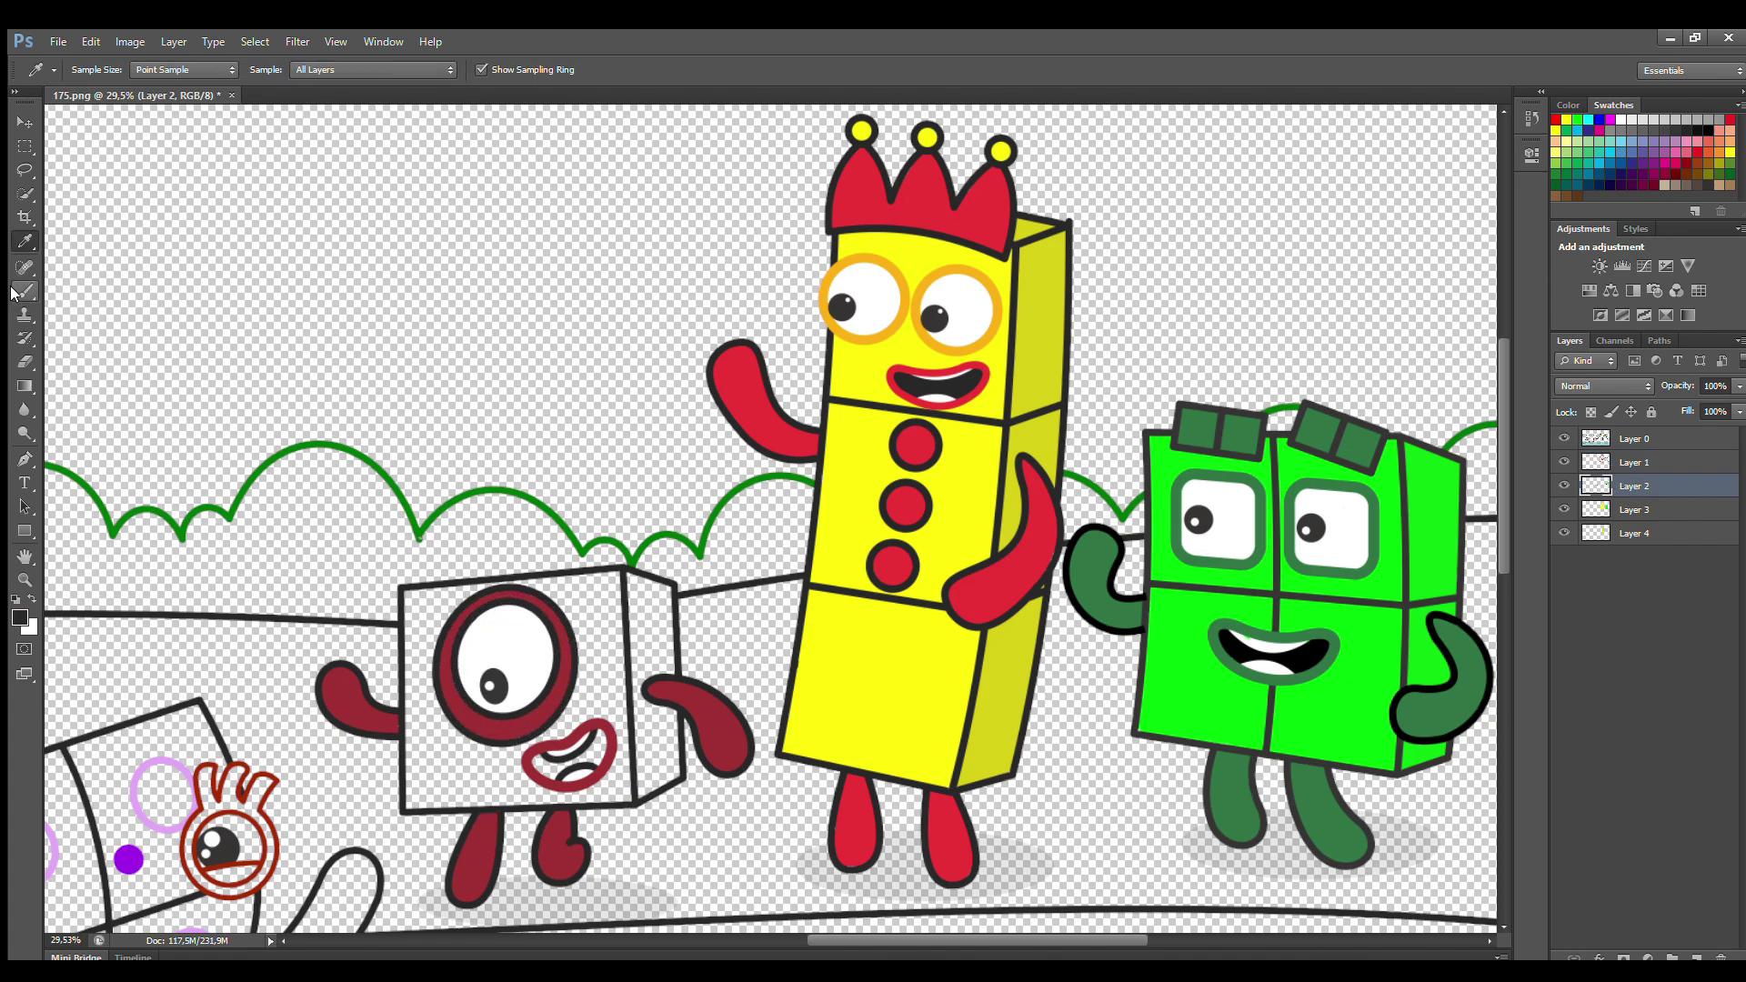
{"action": "mouse_move", "coordinate": [541, 762]}
{"action": "left_mouse_down"}
{"action": "mouse_move", "coordinate": [593, 773]}
{"action": "mouse_move", "coordinate": [615, 738]}
{"action": "left_mouse_up"}
Paint the one-block character's front face bright red on Layer 3 and its side face a darker red on Layer 4
{"action": "key", "text": "alt+bracketleft"}
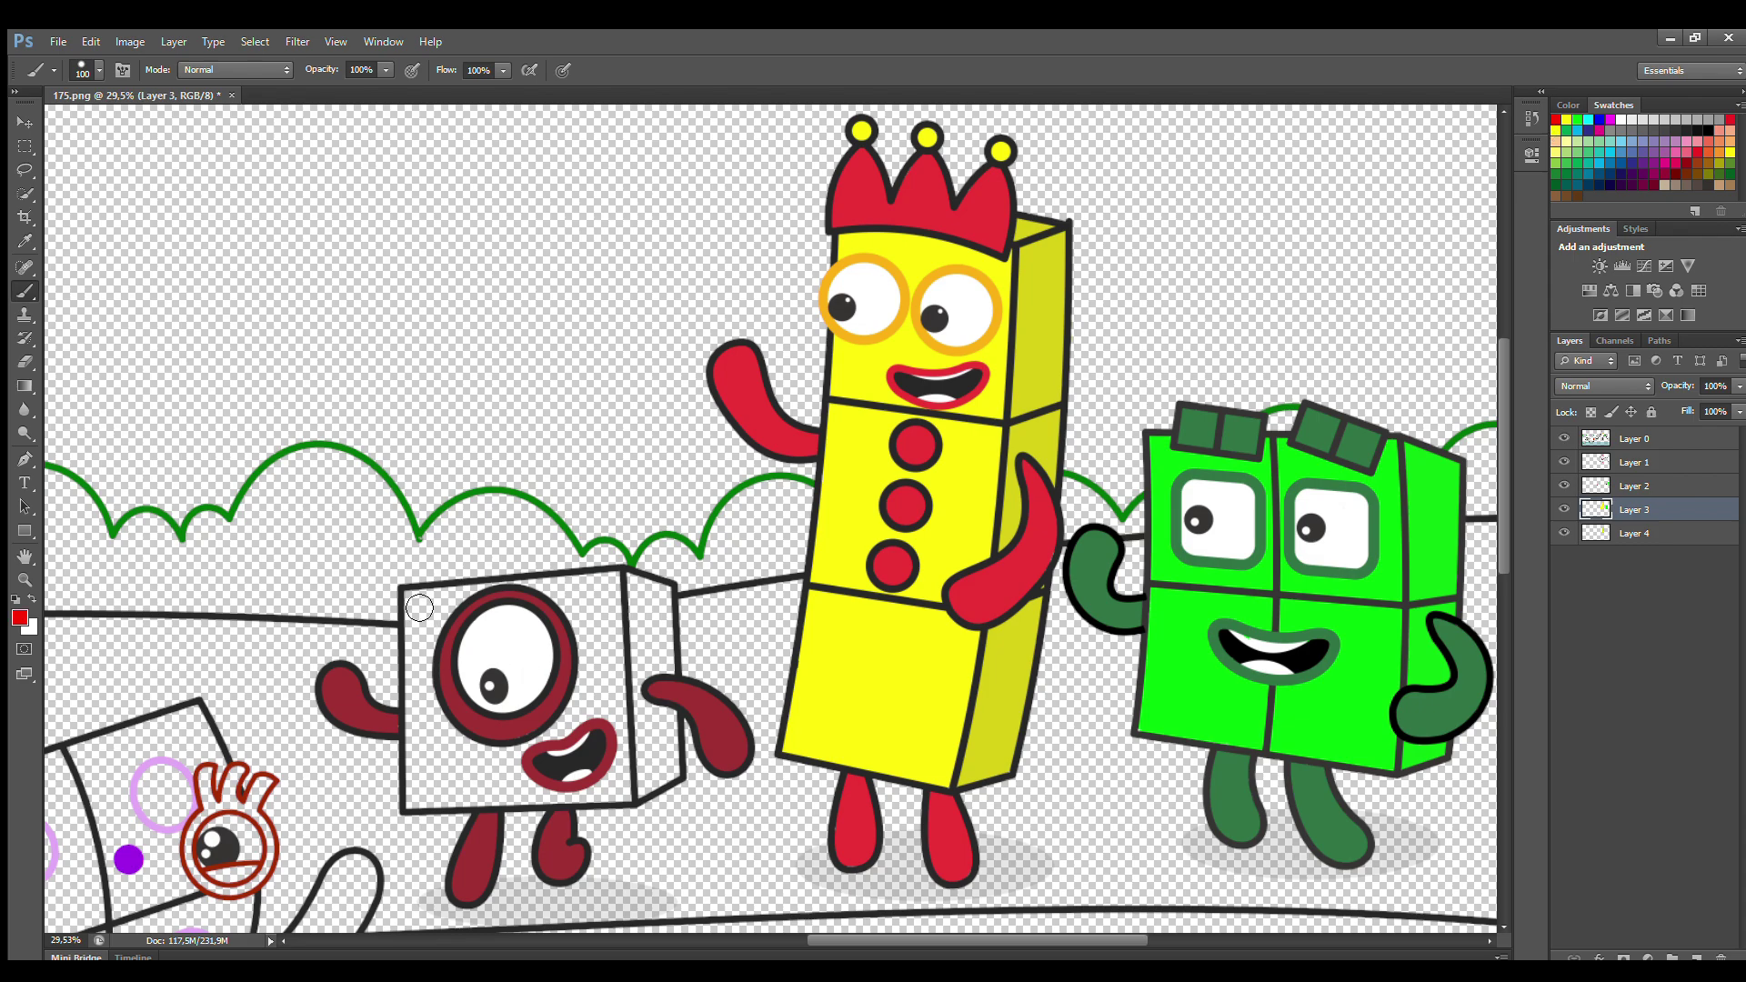
{"action": "mouse_move", "coordinate": [419, 607]}
{"action": "left_mouse_down"}
{"action": "mouse_move", "coordinate": [420, 764]}
{"action": "mouse_move", "coordinate": [446, 800]}
{"action": "mouse_move", "coordinate": [609, 800]}
{"action": "mouse_move", "coordinate": [617, 586]}
{"action": "mouse_move", "coordinate": [441, 603]}
{"action": "mouse_move", "coordinate": [601, 801]}
{"action": "mouse_move", "coordinate": [582, 618]}
{"action": "mouse_move", "coordinate": [509, 727]}
{"action": "left_mouse_up"}
{"action": "key", "text": "alt+bracketleft"}
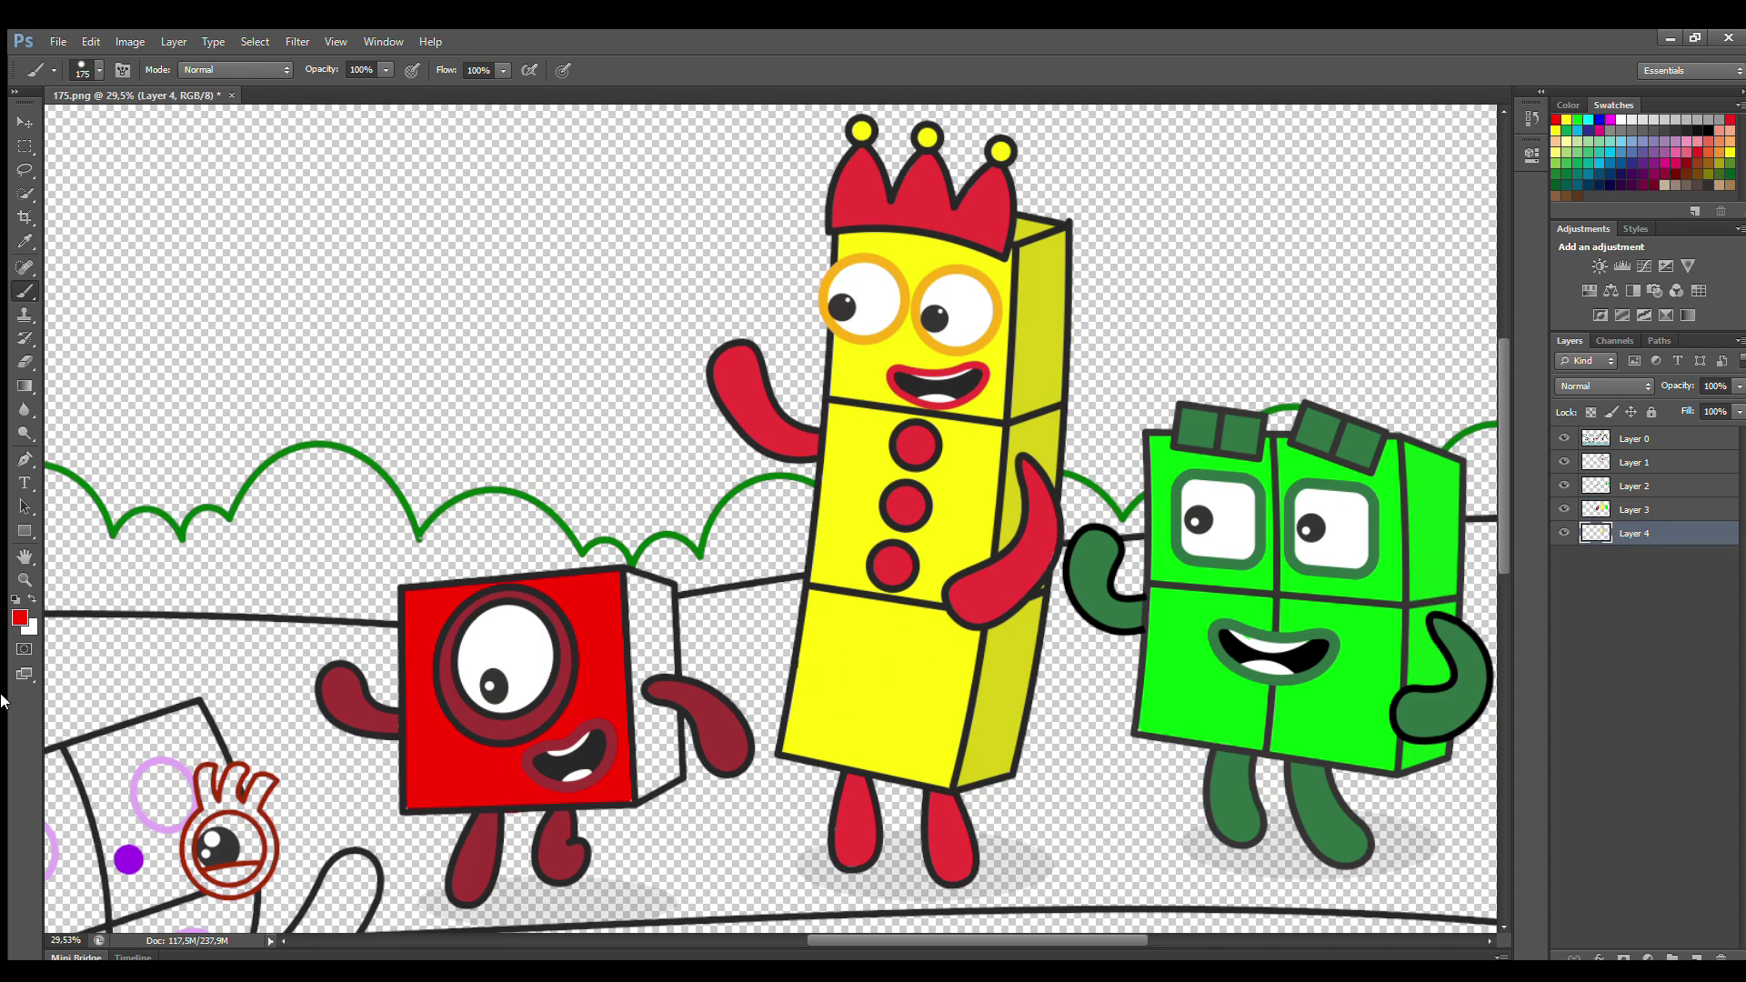
{"action": "mouse_move", "coordinate": [648, 582]}
{"action": "left_mouse_down"}
{"action": "mouse_move", "coordinate": [668, 616]}
{"action": "mouse_move", "coordinate": [678, 748]}
{"action": "mouse_move", "coordinate": [677, 781]}
{"action": "mouse_move", "coordinate": [652, 796]}
{"action": "mouse_move", "coordinate": [644, 658]}
{"action": "left_mouse_up"}
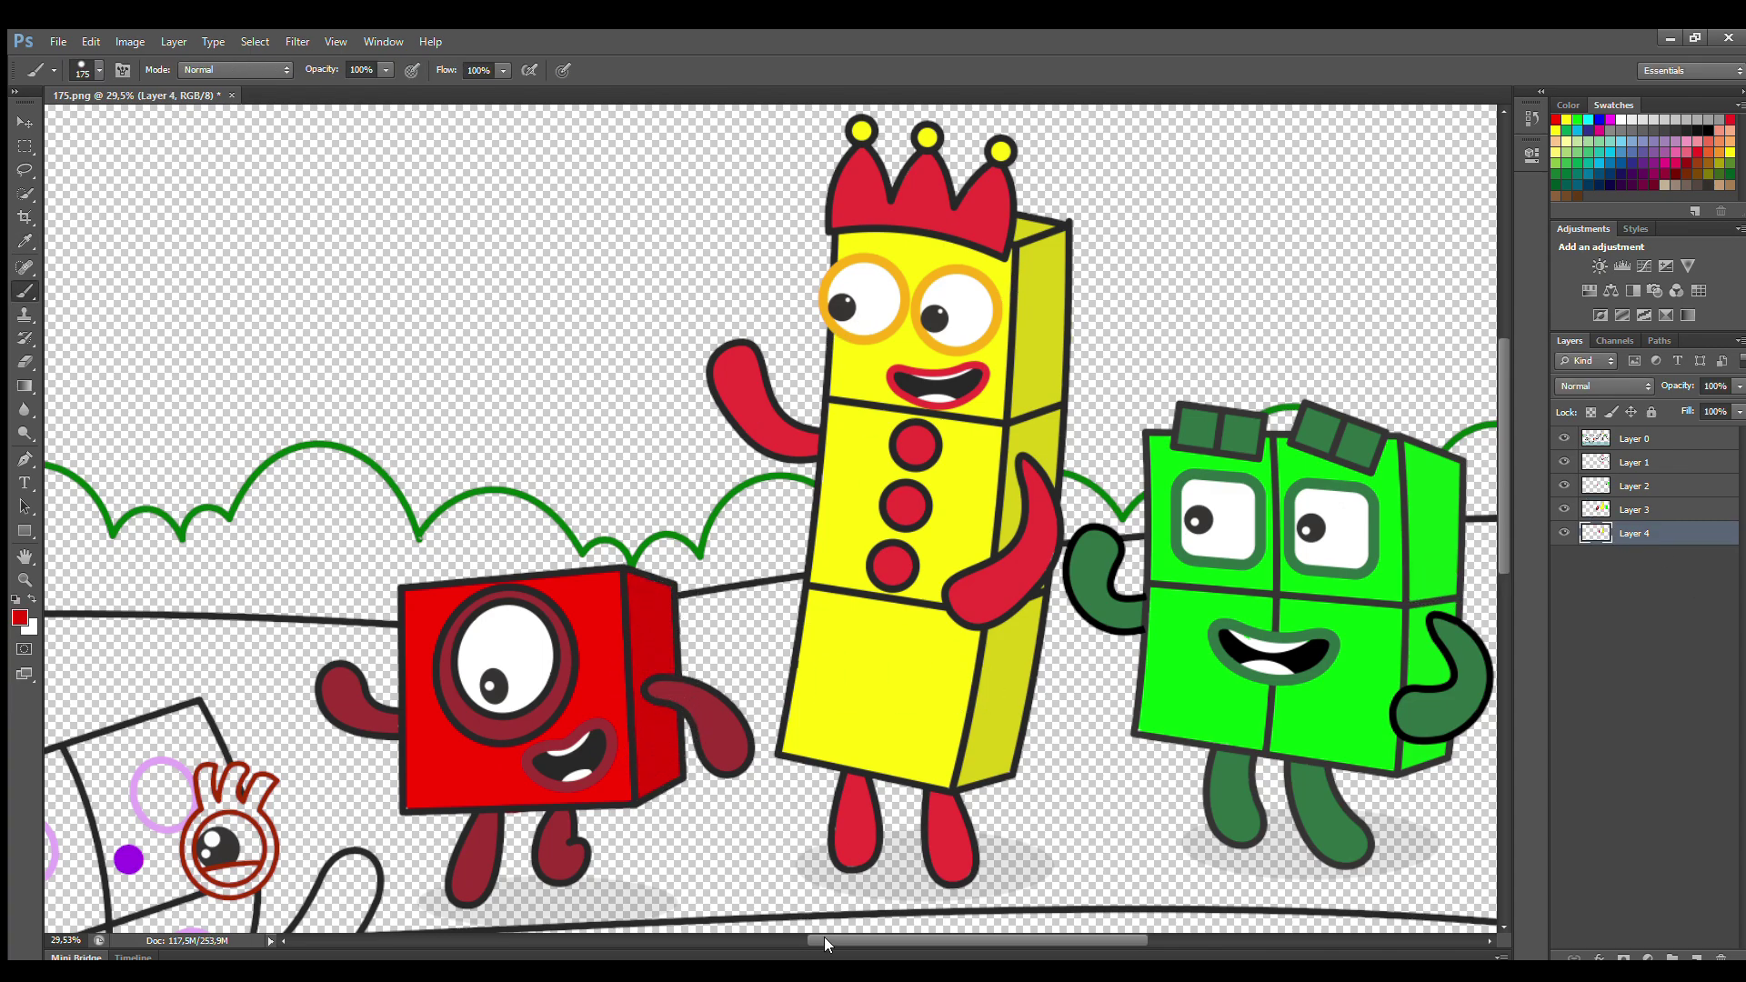
Paint the eyes and teeth of the fish-tailed block character in the water white on Layer 1
{"action": "left_click_drag", "start_coordinate": [824, 936], "coordinate": [624, 940]}
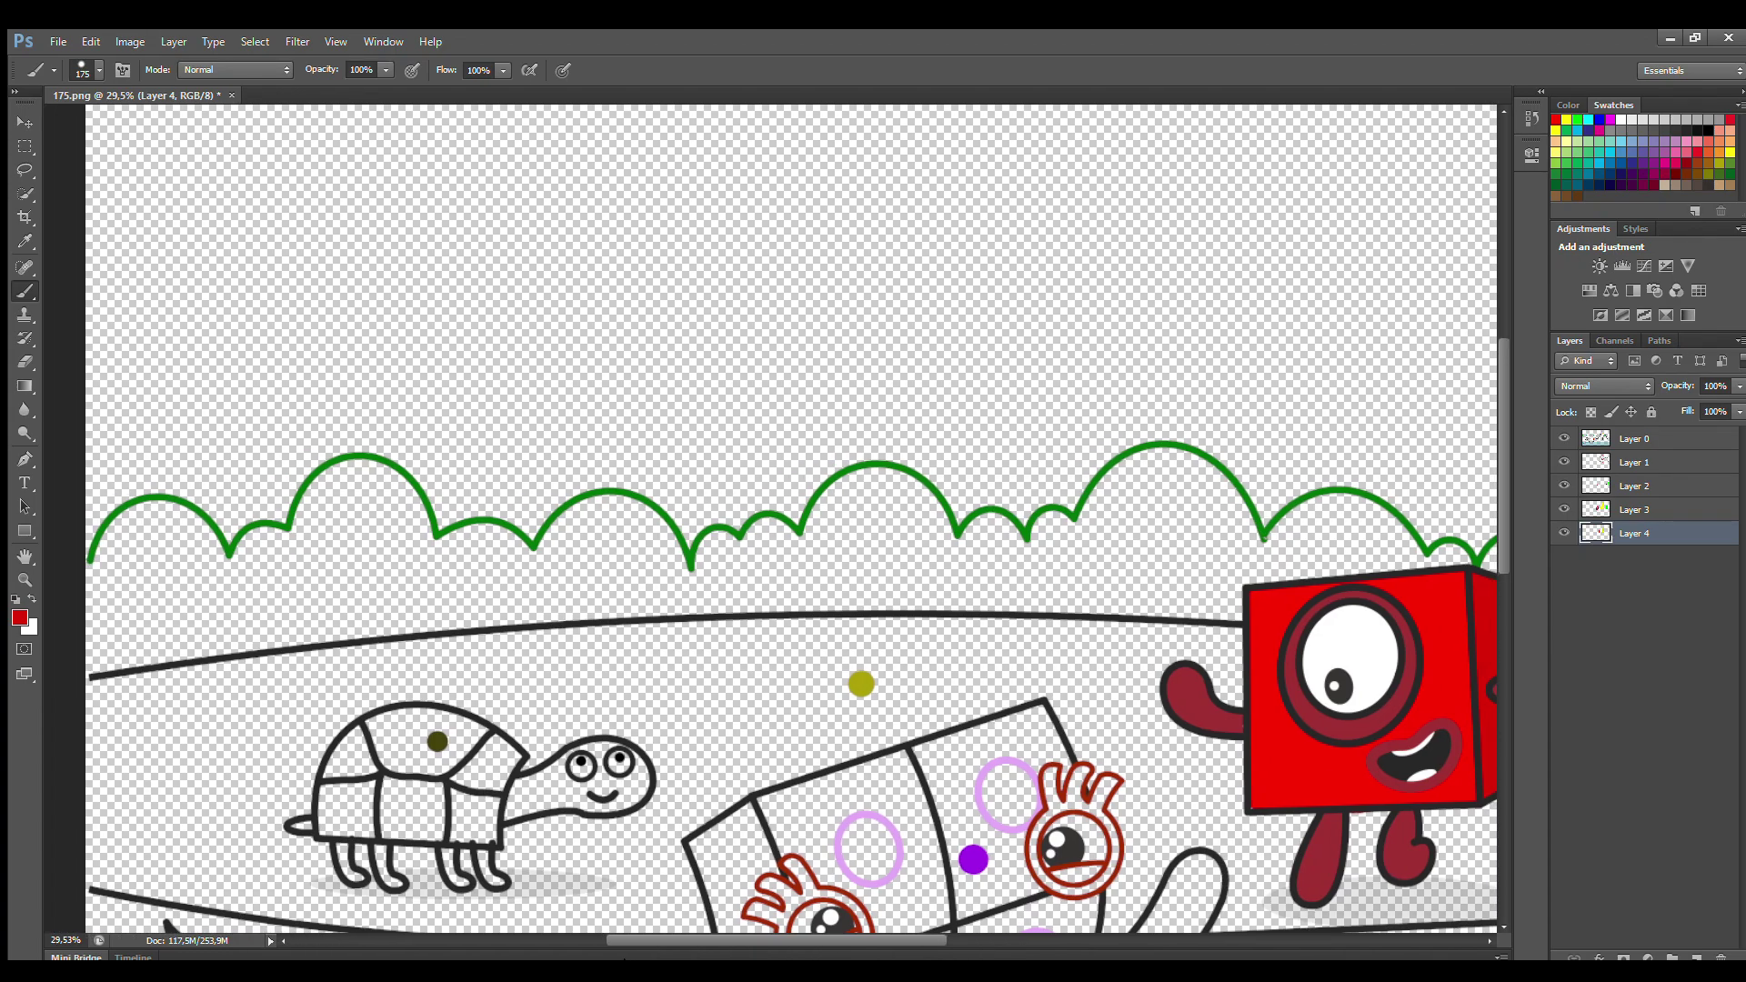
{"action": "left_click_drag", "start_coordinate": [1499, 417], "coordinate": [1496, 522]}
{"action": "left_click_drag", "start_coordinate": [793, 940], "coordinate": [814, 940]}
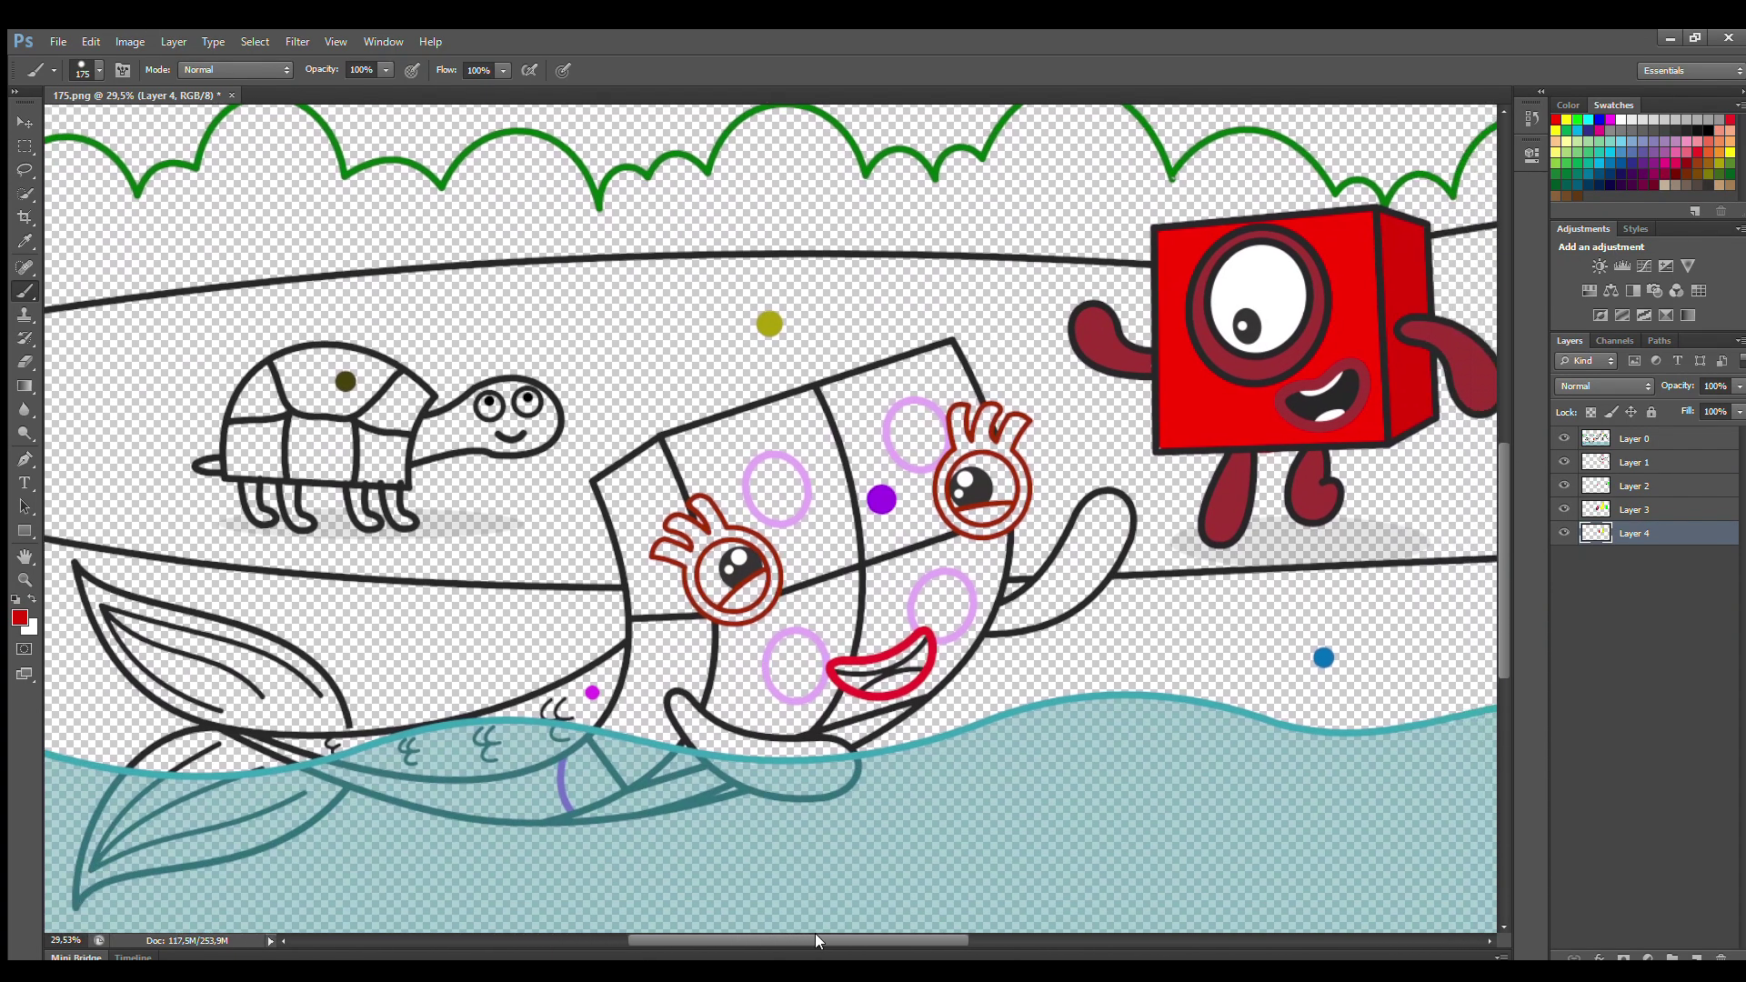
{"action": "left_click", "coordinate": [1634, 462]}
{"action": "left_click", "coordinate": [1623, 121]}
{"action": "key", "text": "bracketleft"}
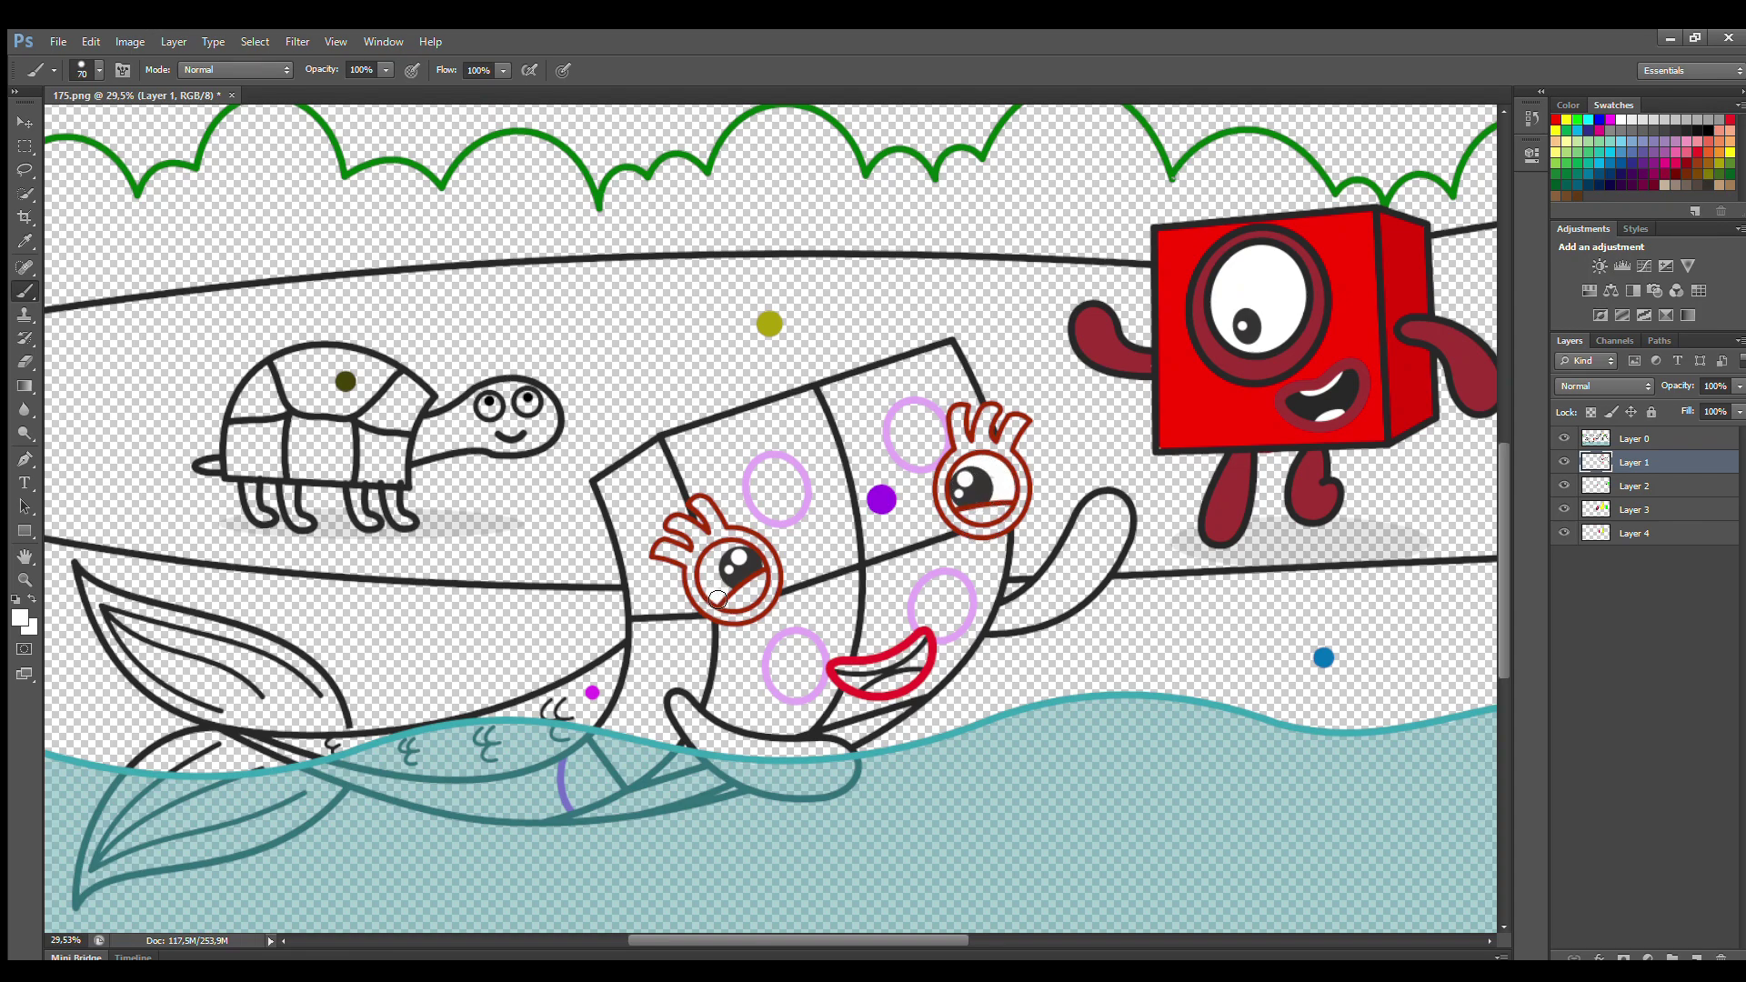
{"action": "left_click_drag", "start_coordinate": [730, 554], "coordinate": [730, 568]}
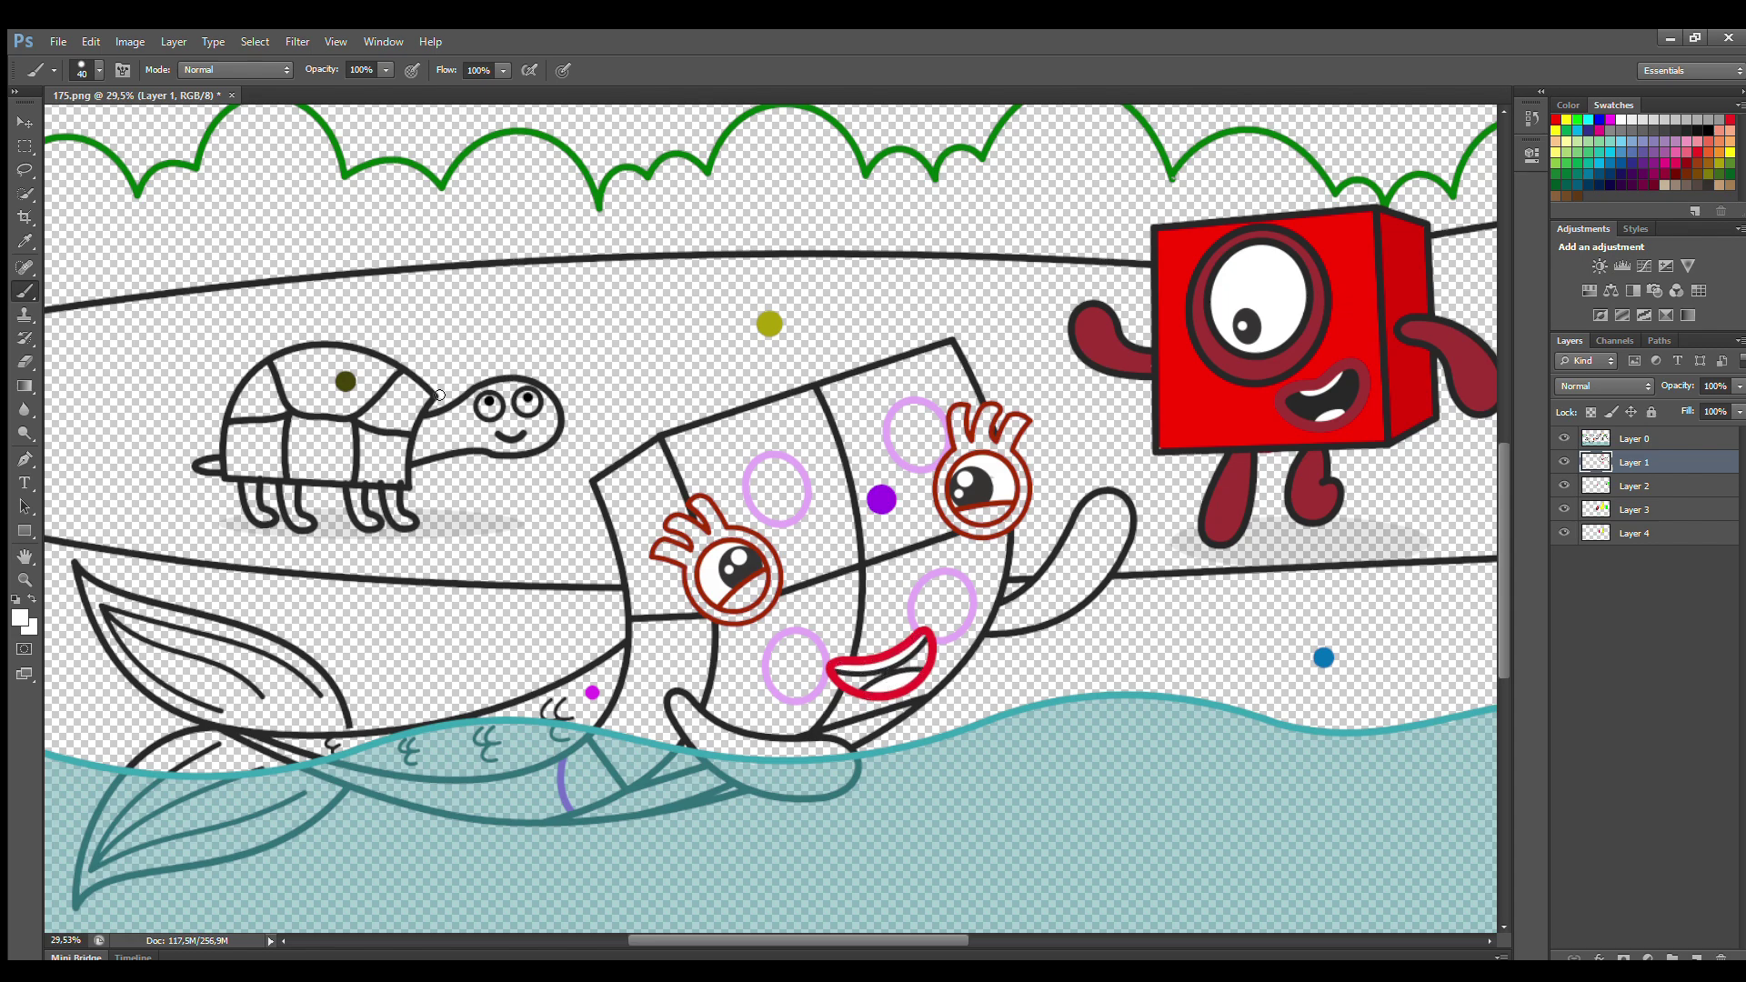
Sample the lilac of the fish-tailed character's circle outlines and fill its four body spots with a 60 px brush
{"action": "left_click", "coordinate": [897, 463], "text": "alt"}
{"action": "mouse_move", "coordinate": [908, 412]}
{"action": "left_mouse_down"}
{"action": "mouse_move", "coordinate": [927, 459]}
{"action": "mouse_move", "coordinate": [918, 418]}
{"action": "mouse_move", "coordinate": [913, 431]}
{"action": "left_mouse_up"}
{"action": "mouse_move", "coordinate": [762, 468]}
{"action": "left_mouse_down"}
{"action": "mouse_move", "coordinate": [763, 503]}
{"action": "mouse_move", "coordinate": [784, 468]}
{"action": "mouse_move", "coordinate": [768, 496]}
{"action": "left_mouse_up"}
{"action": "mouse_move", "coordinate": [920, 590]}
{"action": "left_mouse_down"}
{"action": "mouse_move", "coordinate": [932, 637]}
{"action": "mouse_move", "coordinate": [957, 580]}
{"action": "mouse_move", "coordinate": [949, 602]}
{"action": "left_mouse_up"}
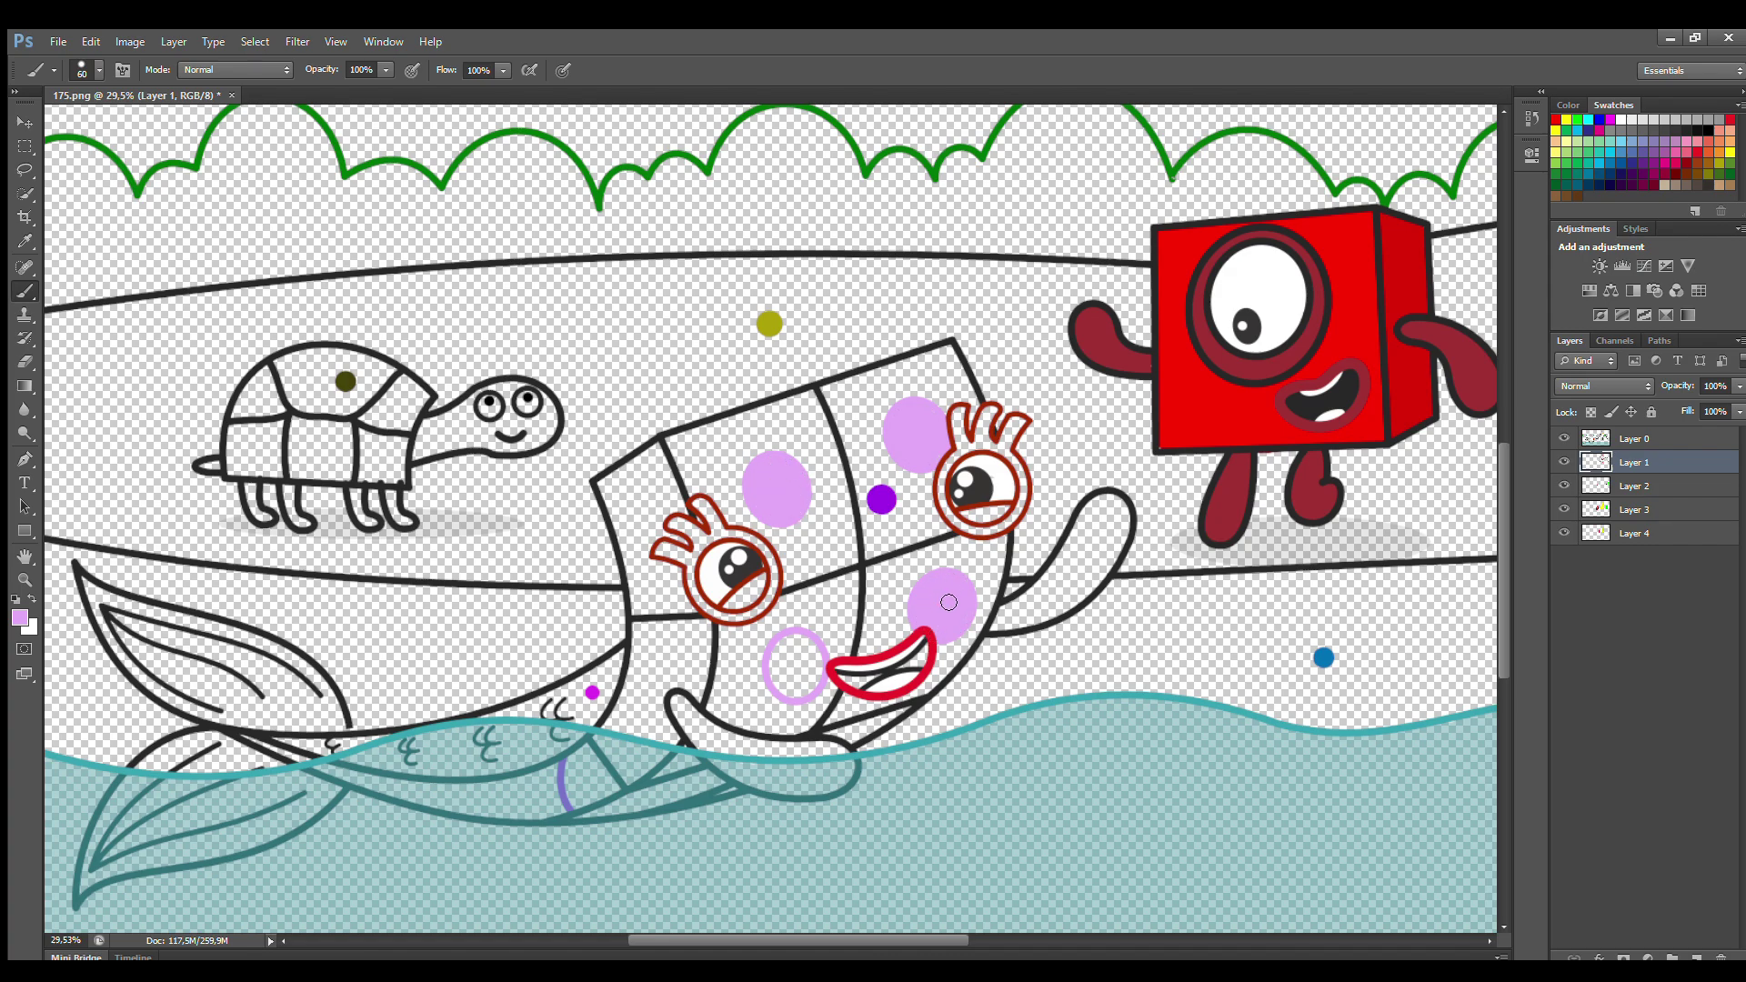
{"action": "mouse_move", "coordinate": [778, 655]}
{"action": "left_mouse_down"}
{"action": "mouse_move", "coordinate": [809, 691]}
{"action": "mouse_move", "coordinate": [796, 641]}
{"action": "left_mouse_up"}
Paint both arms of the fish-tailed character dark red on Layer 1 with an 80 px brush
{"action": "key", "text": "i"}
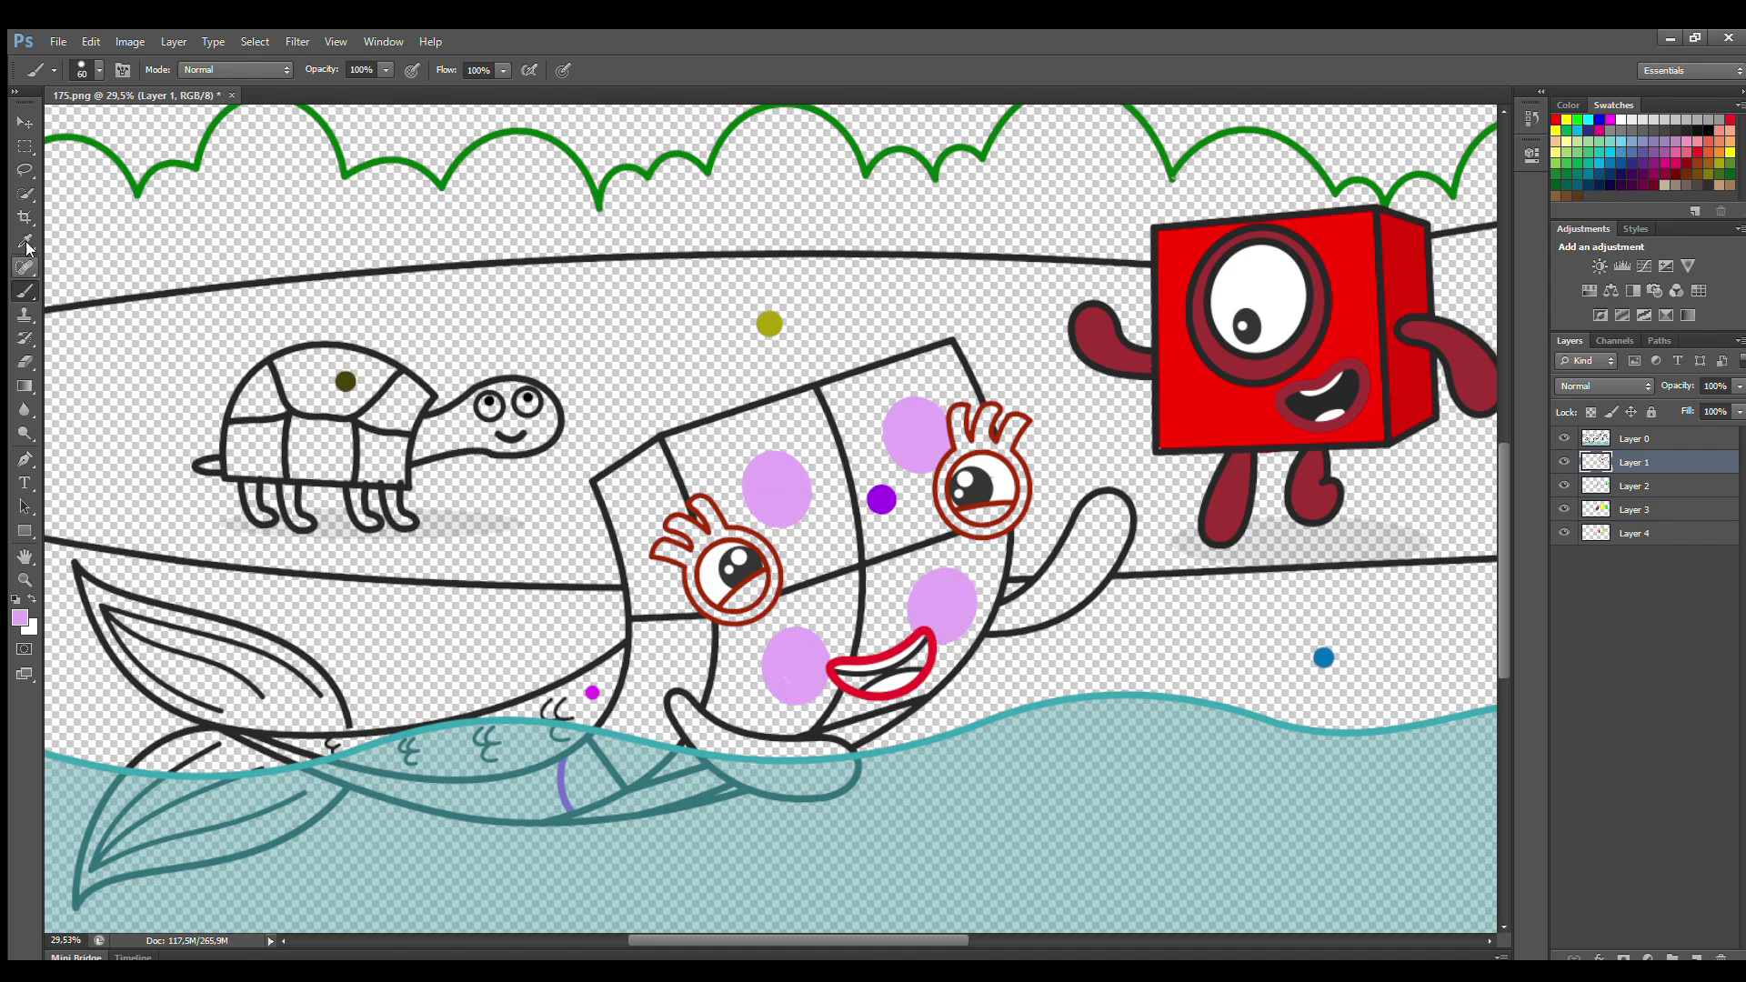
{"action": "left_click", "coordinate": [732, 542]}
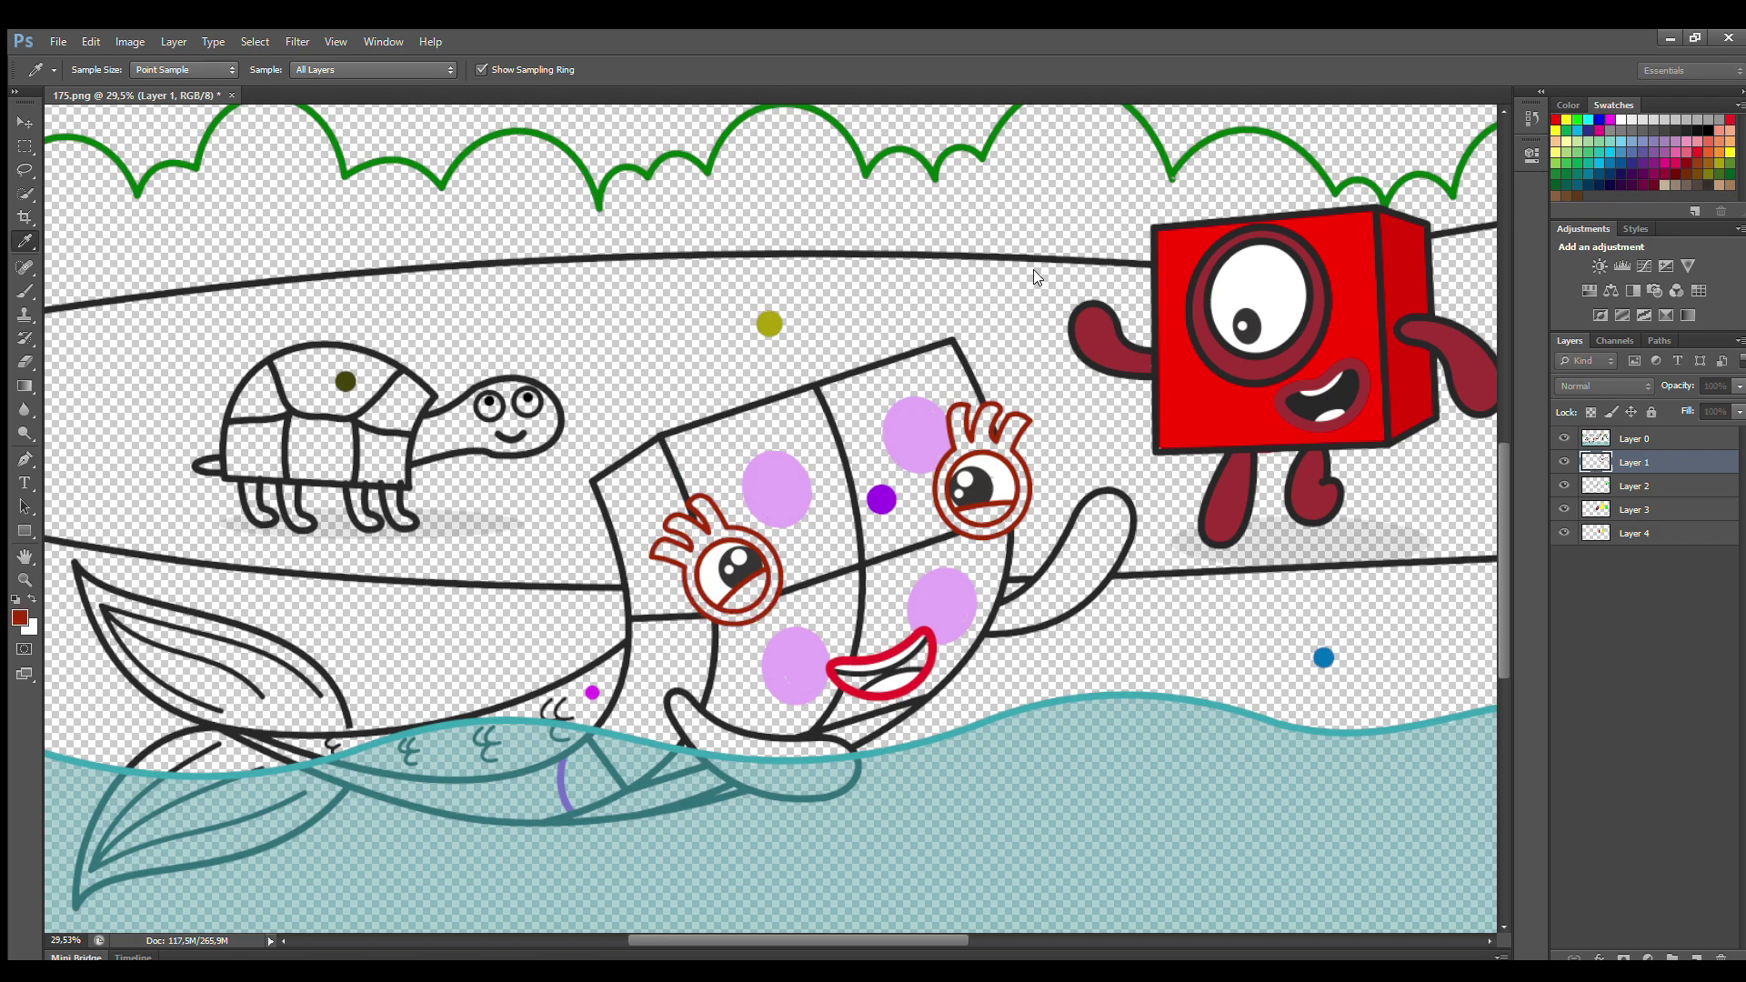
{"action": "key", "text": "b"}
{"action": "key", "text": "bracketright"}
{"action": "mouse_move", "coordinate": [1008, 614]}
{"action": "left_mouse_down"}
{"action": "mouse_move", "coordinate": [1127, 509]}
{"action": "mouse_move", "coordinate": [1082, 591]}
{"action": "mouse_move", "coordinate": [1000, 627]}
{"action": "mouse_move", "coordinate": [1082, 564]}
{"action": "mouse_move", "coordinate": [969, 623]}
{"action": "left_mouse_up"}
{"action": "mouse_move", "coordinate": [678, 700]}
{"action": "left_mouse_down"}
{"action": "mouse_move", "coordinate": [754, 773]}
{"action": "mouse_move", "coordinate": [830, 792]}
{"action": "mouse_move", "coordinate": [841, 748]}
{"action": "mouse_move", "coordinate": [701, 727]}
{"action": "mouse_move", "coordinate": [802, 774]}
{"action": "left_mouse_up"}
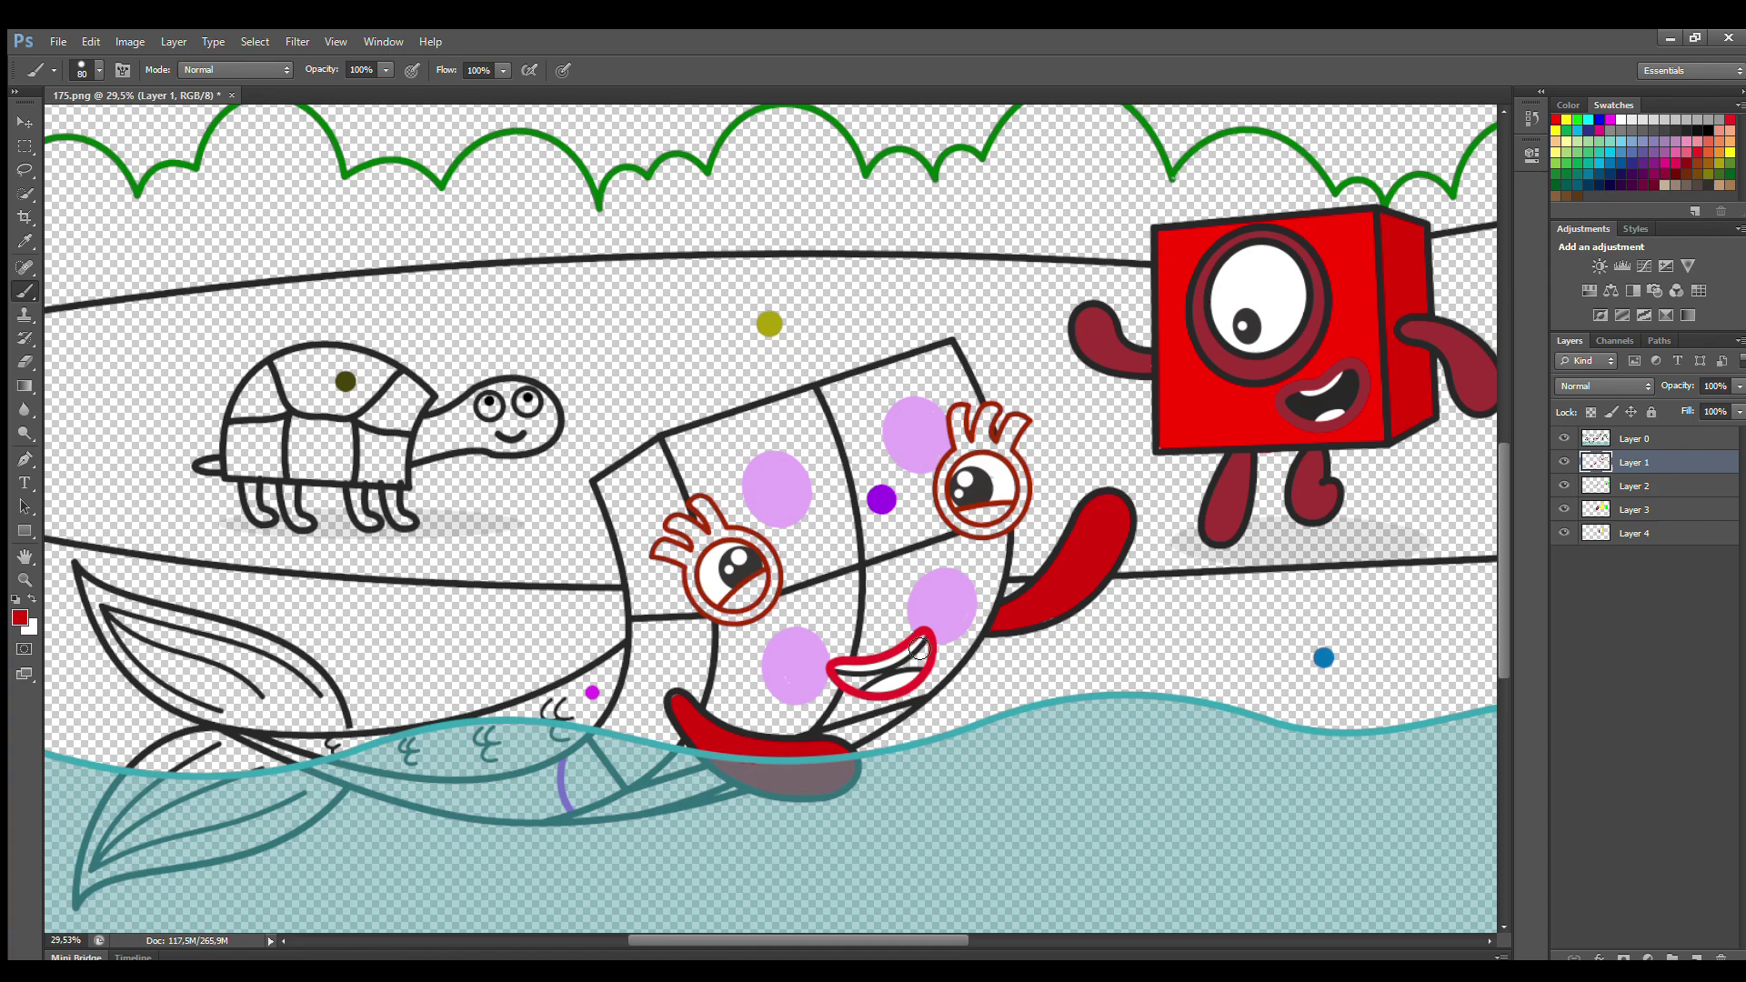
Paint the fish-tailed character's eye rings, eyelids and eyelashes bright red on Layer 2 with a 60 px brush
{"action": "left_click", "coordinate": [1634, 486]}
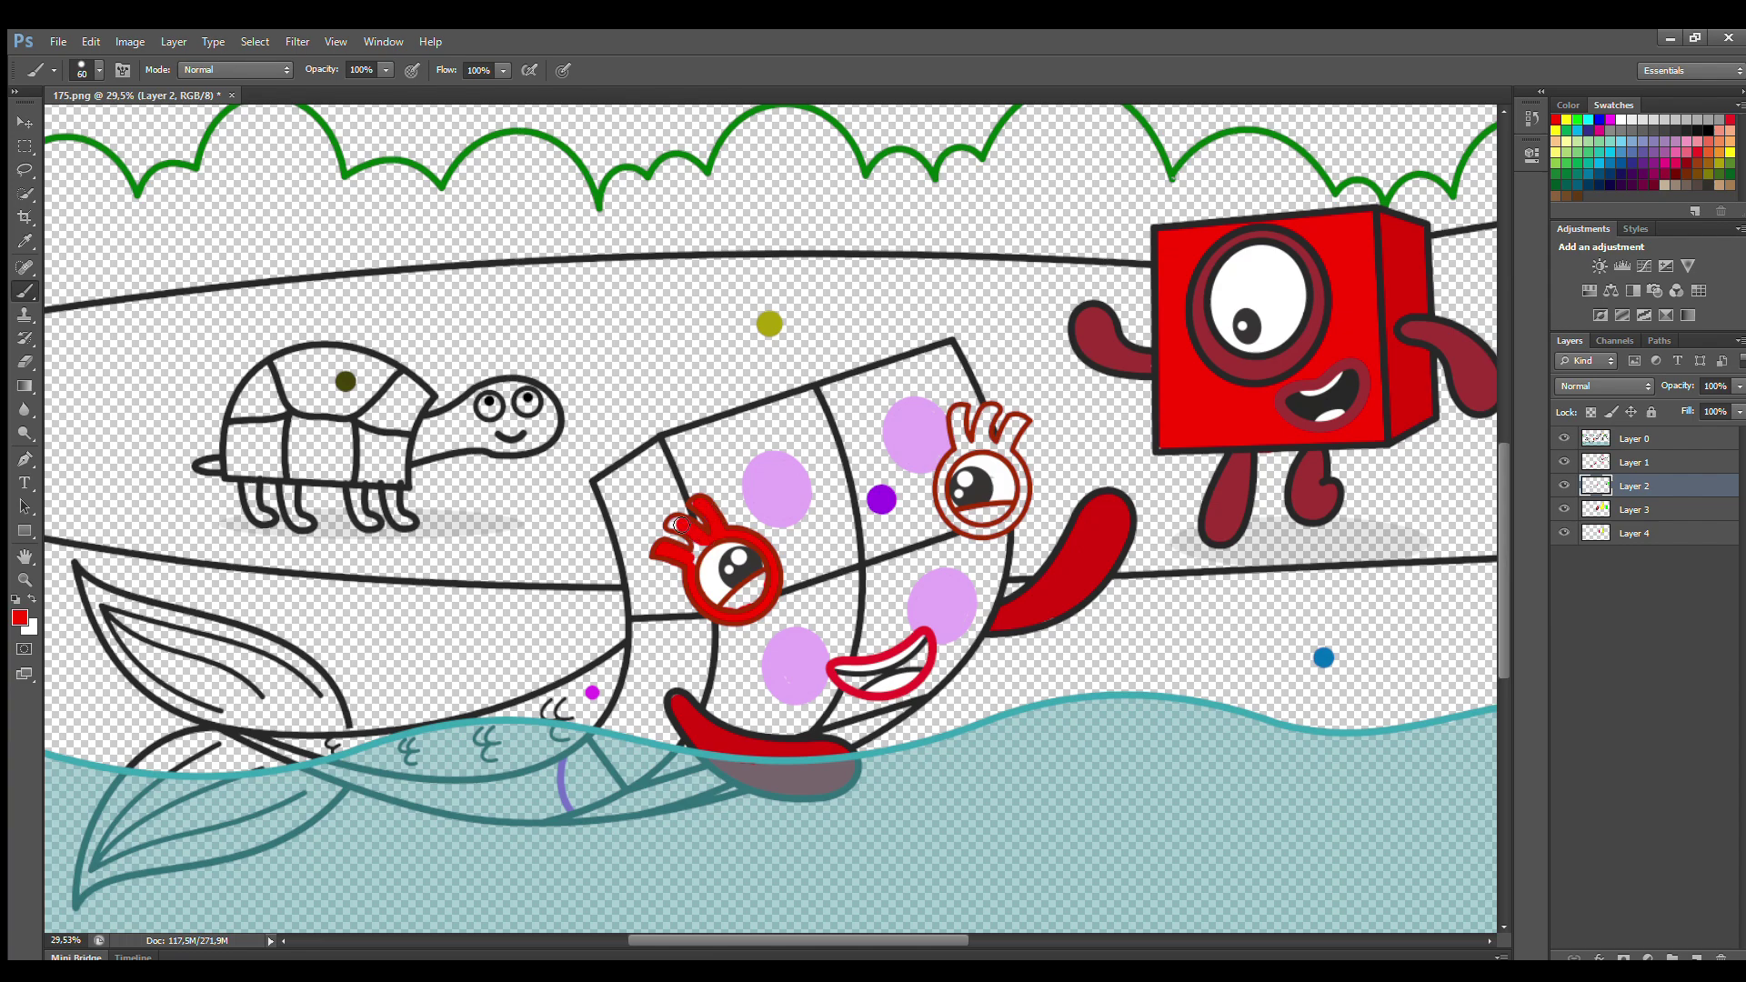
{"action": "left_click_drag", "start_coordinate": [757, 584], "coordinate": [763, 583]}
{"action": "mouse_move", "coordinate": [963, 414]}
{"action": "left_mouse_down"}
{"action": "mouse_move", "coordinate": [971, 441]}
{"action": "mouse_move", "coordinate": [991, 414]}
{"action": "mouse_move", "coordinate": [1023, 424]}
{"action": "mouse_move", "coordinate": [1022, 524]}
{"action": "mouse_move", "coordinate": [965, 521]}
{"action": "left_mouse_up"}
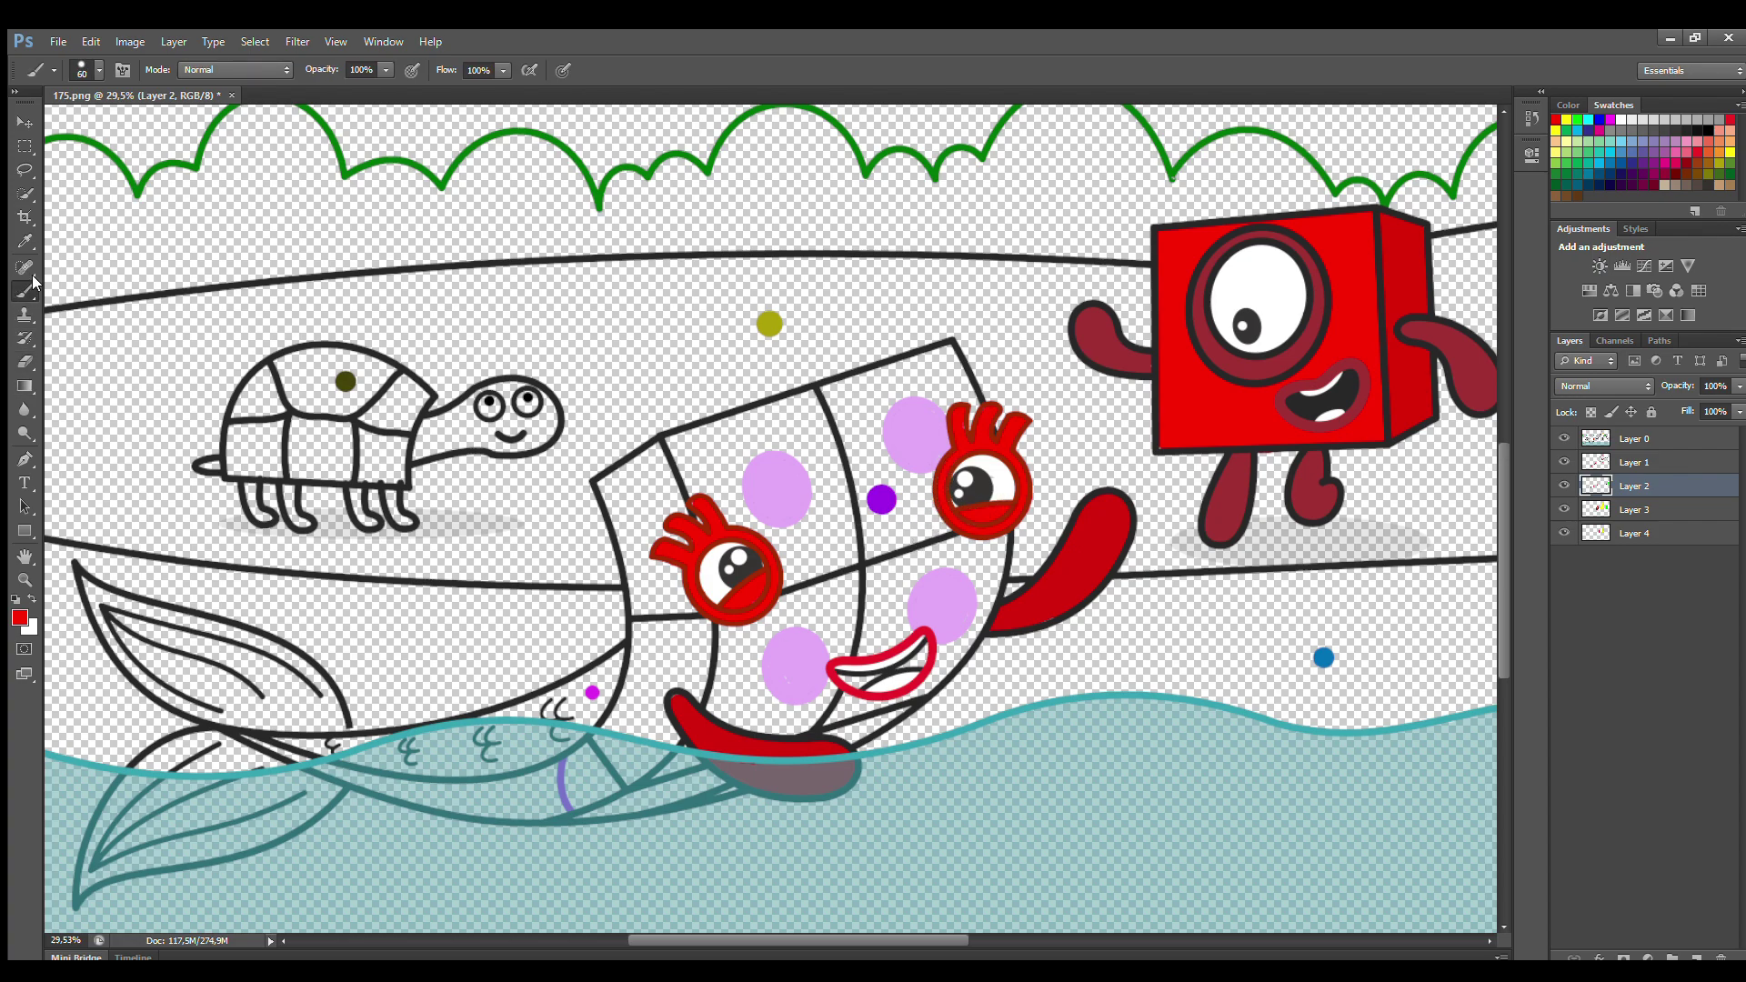
Sample the dark outline colour and fill the inside of the fish-tailed character's mouth with it on Layer 2
{"action": "key", "text": "i"}
{"action": "left_click", "coordinate": [379, 511]}
{"action": "key", "text": "b"}
{"action": "left_click_drag", "start_coordinate": [840, 679], "coordinate": [920, 660]}
Sample the bright purple dot and paint the front face of the fish-tailed character's body on Layer 3, enlarging the brush to 150 px
{"action": "left_click", "coordinate": [1666, 517]}
{"action": "key", "text": "i"}
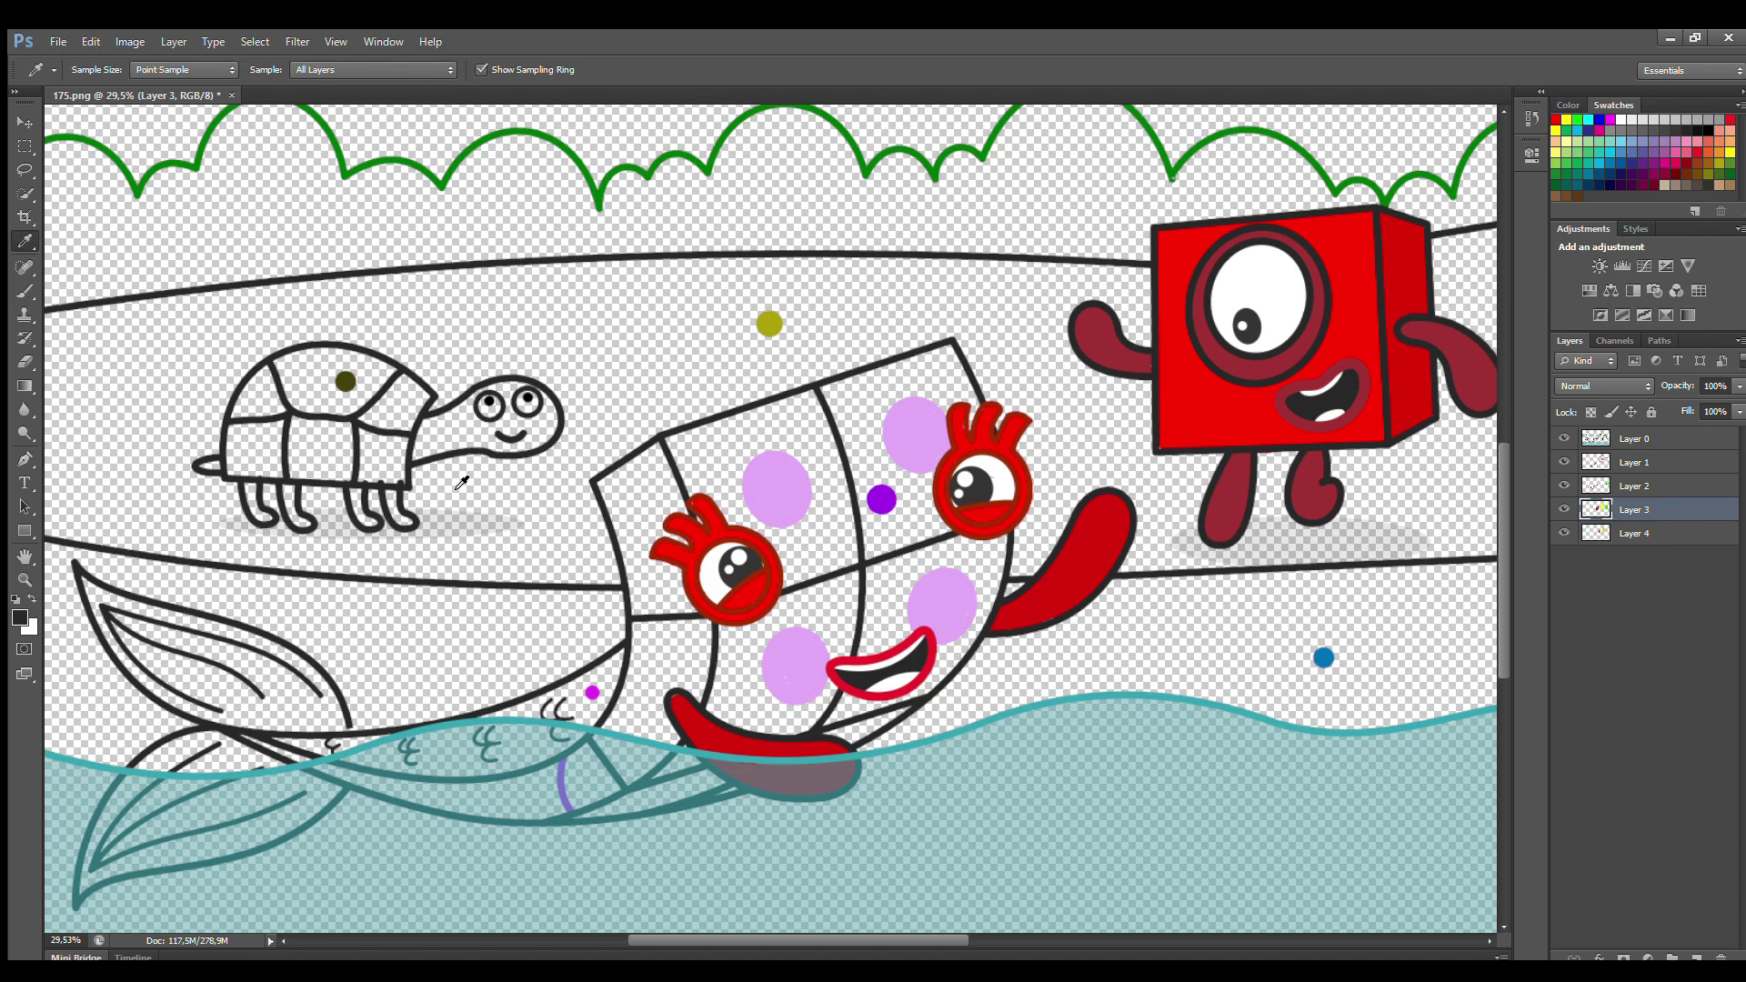
{"action": "left_click", "coordinate": [881, 499]}
{"action": "key", "text": "b"}
{"action": "key", "text": "bracketright"}
{"action": "key", "text": "bracketright"}
{"action": "key", "text": "bracketright"}
{"action": "mouse_move", "coordinate": [671, 436]}
{"action": "left_mouse_down"}
{"action": "mouse_move", "coordinate": [735, 636]}
{"action": "mouse_move", "coordinate": [714, 743]}
{"action": "mouse_move", "coordinate": [654, 800]}
{"action": "mouse_move", "coordinate": [869, 732]}
{"action": "mouse_move", "coordinate": [955, 657]}
{"action": "mouse_move", "coordinate": [993, 573]}
{"action": "mouse_move", "coordinate": [962, 368]}
{"action": "mouse_move", "coordinate": [886, 366]}
{"action": "mouse_move", "coordinate": [748, 407]}
{"action": "mouse_move", "coordinate": [746, 546]}
{"action": "mouse_move", "coordinate": [913, 664]}
{"action": "mouse_move", "coordinate": [937, 472]}
{"action": "mouse_move", "coordinate": [829, 435]}
{"action": "mouse_move", "coordinate": [819, 673]}
{"action": "mouse_move", "coordinate": [791, 564]}
{"action": "mouse_move", "coordinate": [896, 628]}
{"action": "mouse_move", "coordinate": [918, 494]}
{"action": "left_mouse_up"}
{"action": "key", "text": "bracketright"}
{"action": "key", "text": "bracketright"}
{"action": "key", "text": "bracketright"}
Paint the strip along the underside of the fish tail purple on Layer 2 with a 70 px brush
{"action": "left_click", "coordinate": [1633, 462]}
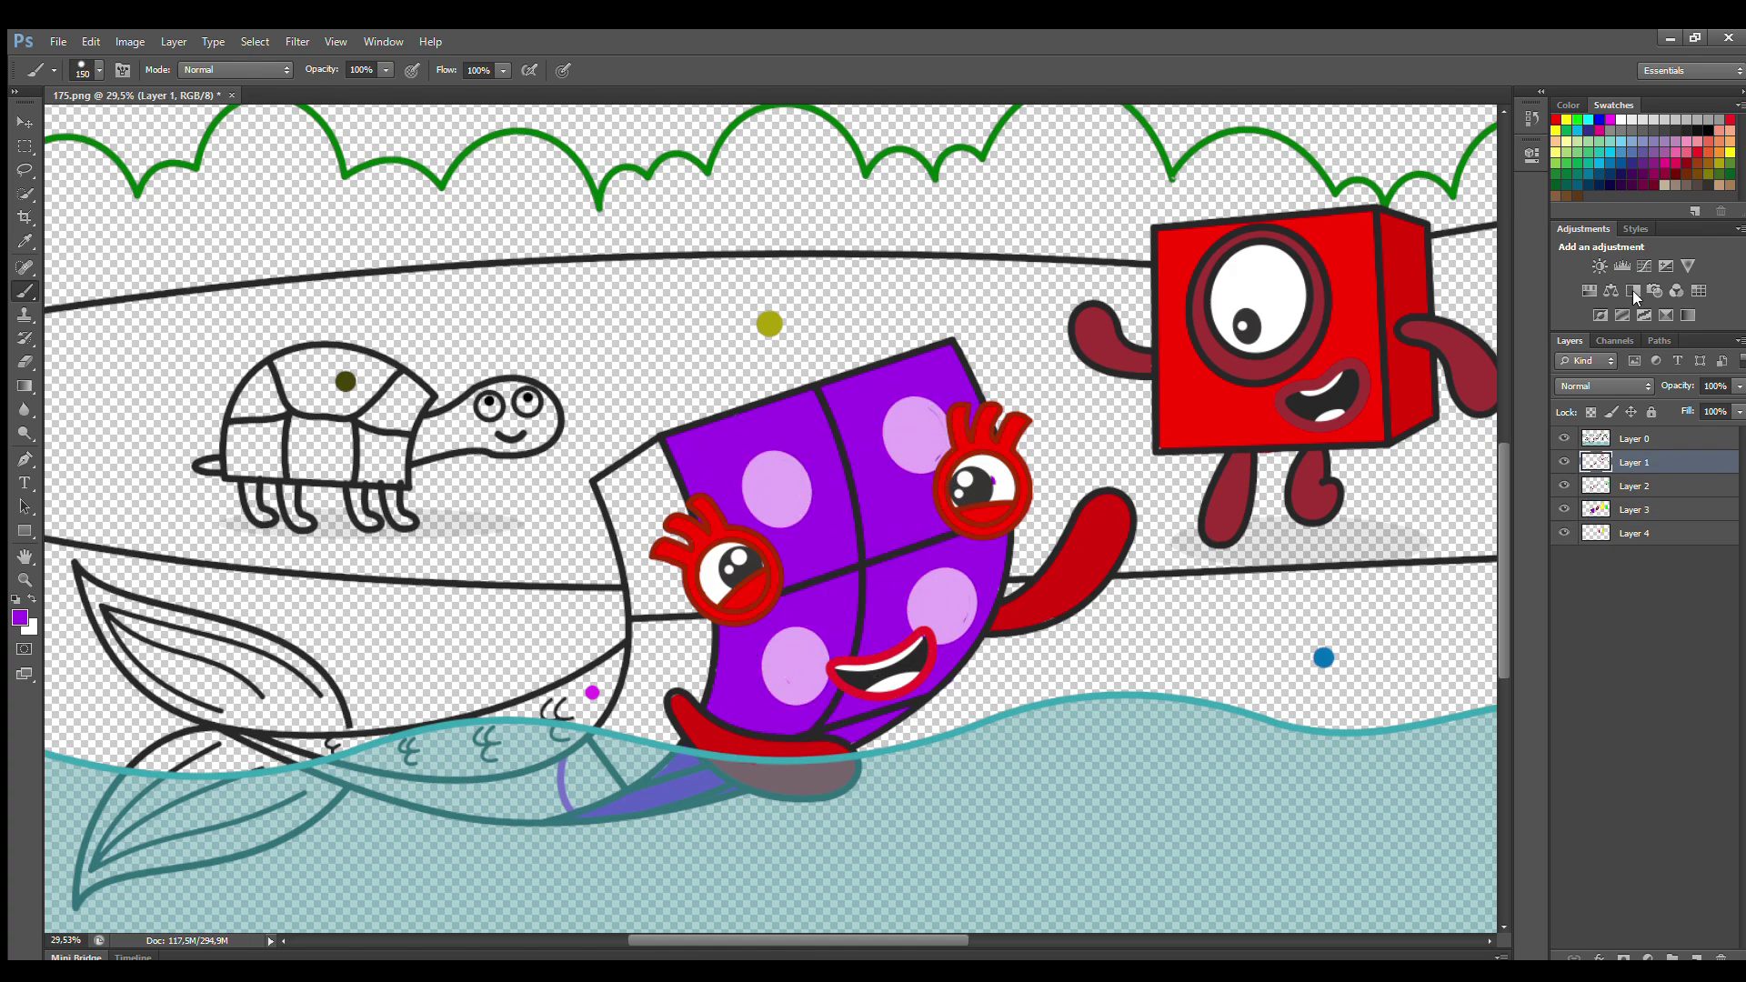
{"action": "left_click", "coordinate": [937, 439], "text": "alt"}
{"action": "left_click", "coordinate": [1634, 485]}
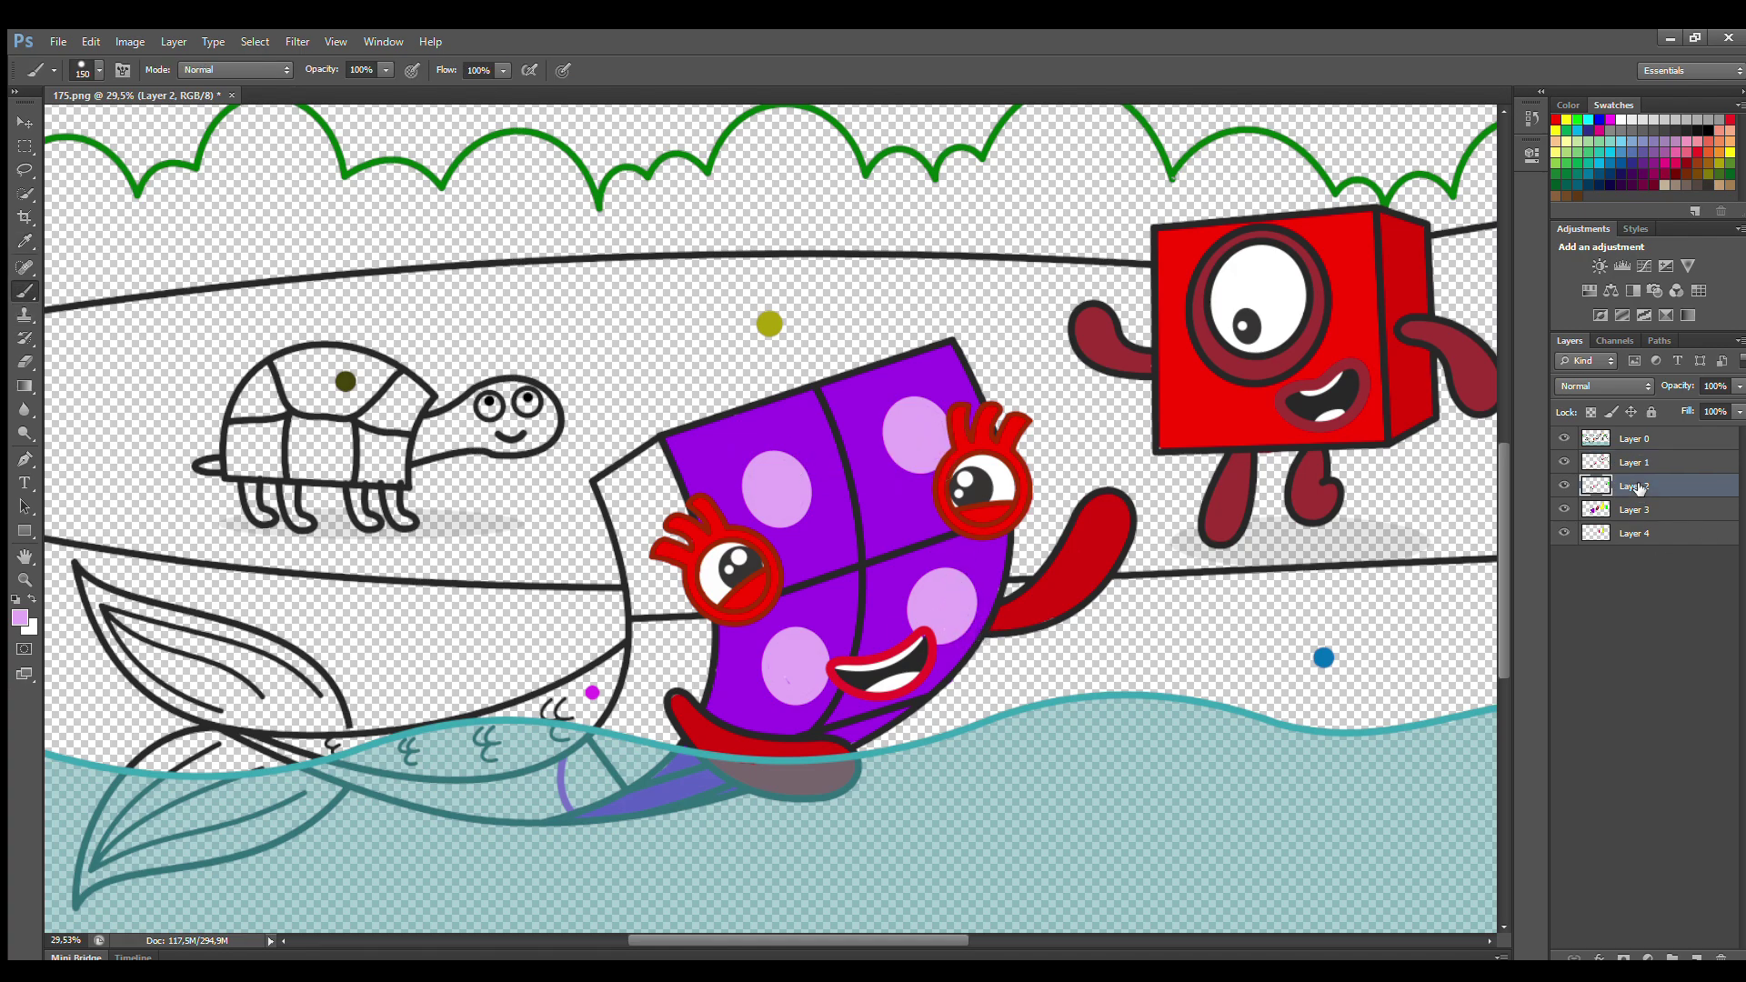
{"action": "key", "text": "i"}
{"action": "left_click", "coordinate": [25, 291]}
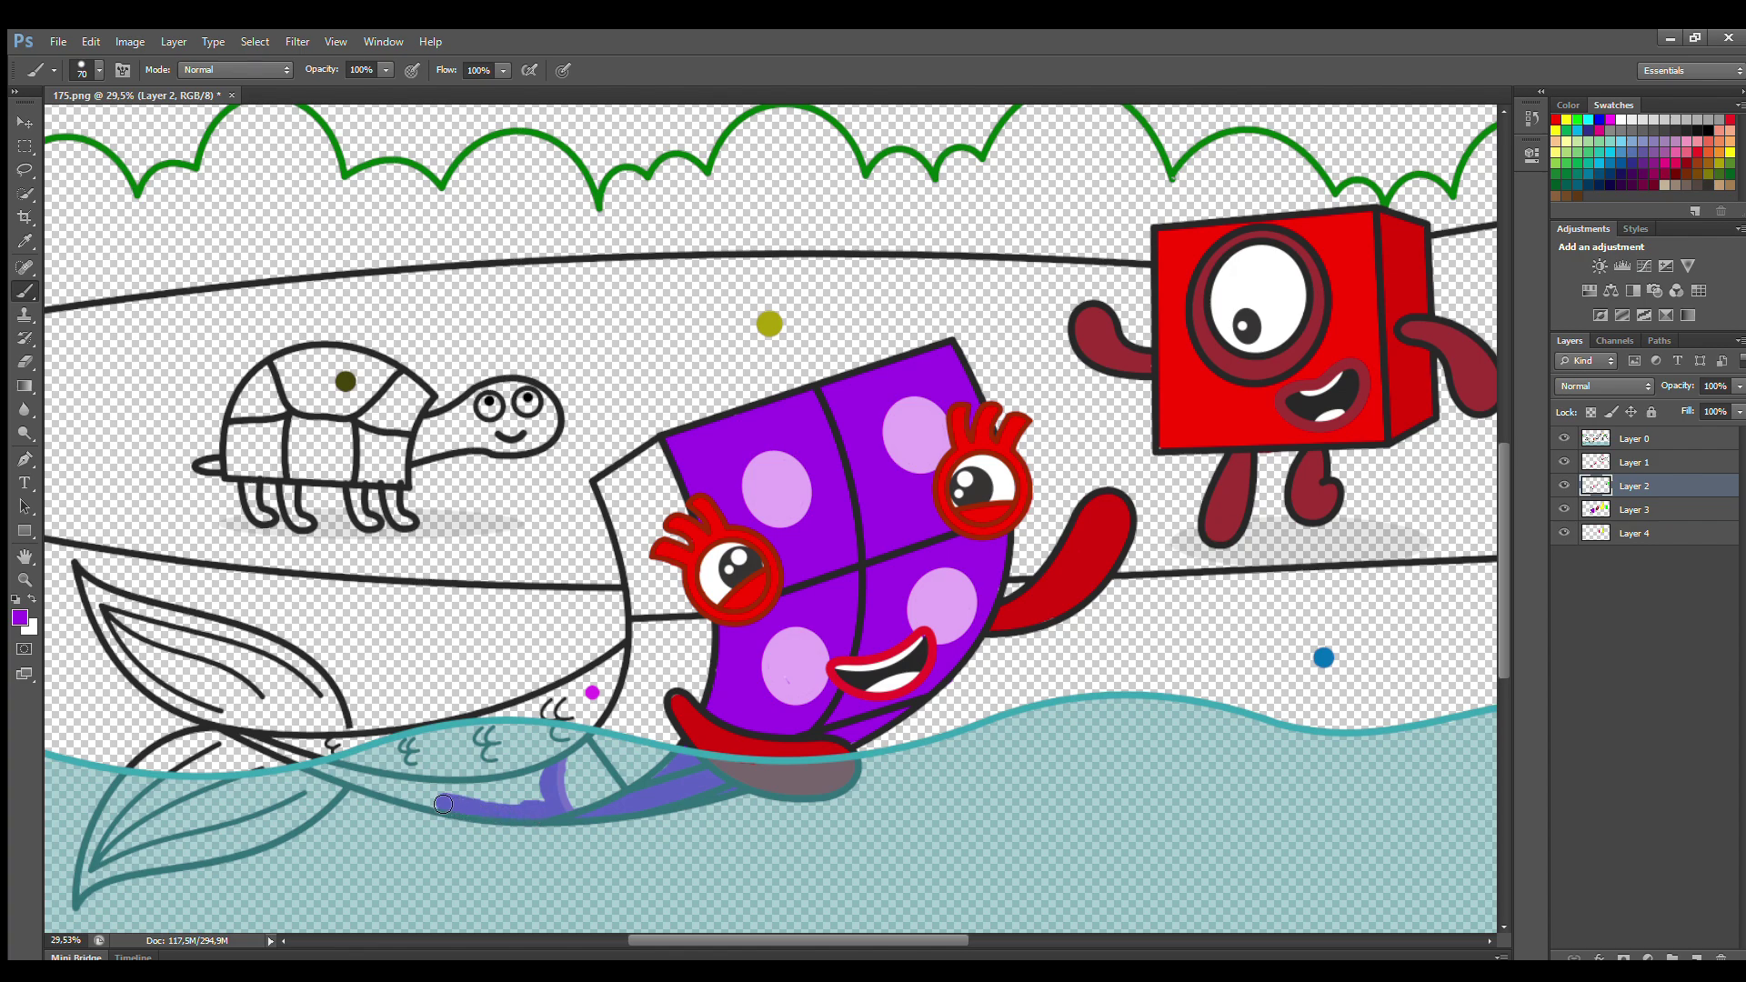
{"action": "left_click_drag", "start_coordinate": [416, 794], "coordinate": [518, 781]}
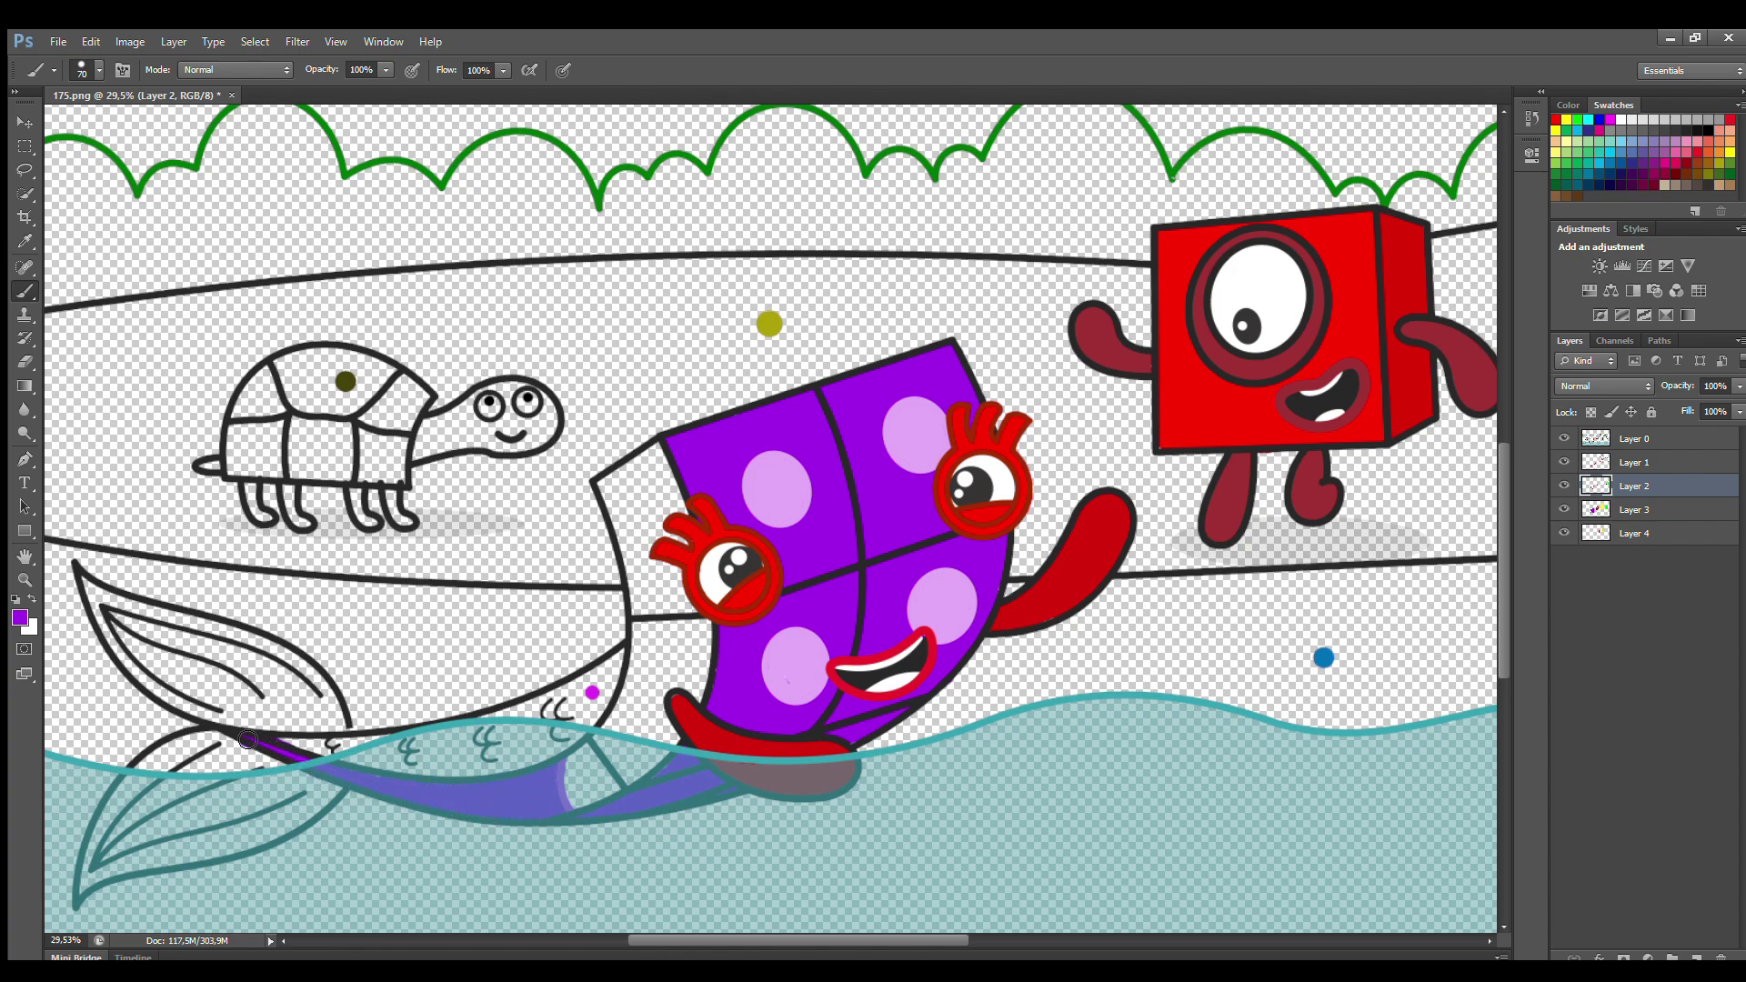
Paint the side face of the fish-tailed character's body darker purple on Layer 3 with a 100 px brush
{"action": "left_click", "coordinate": [1633, 510]}
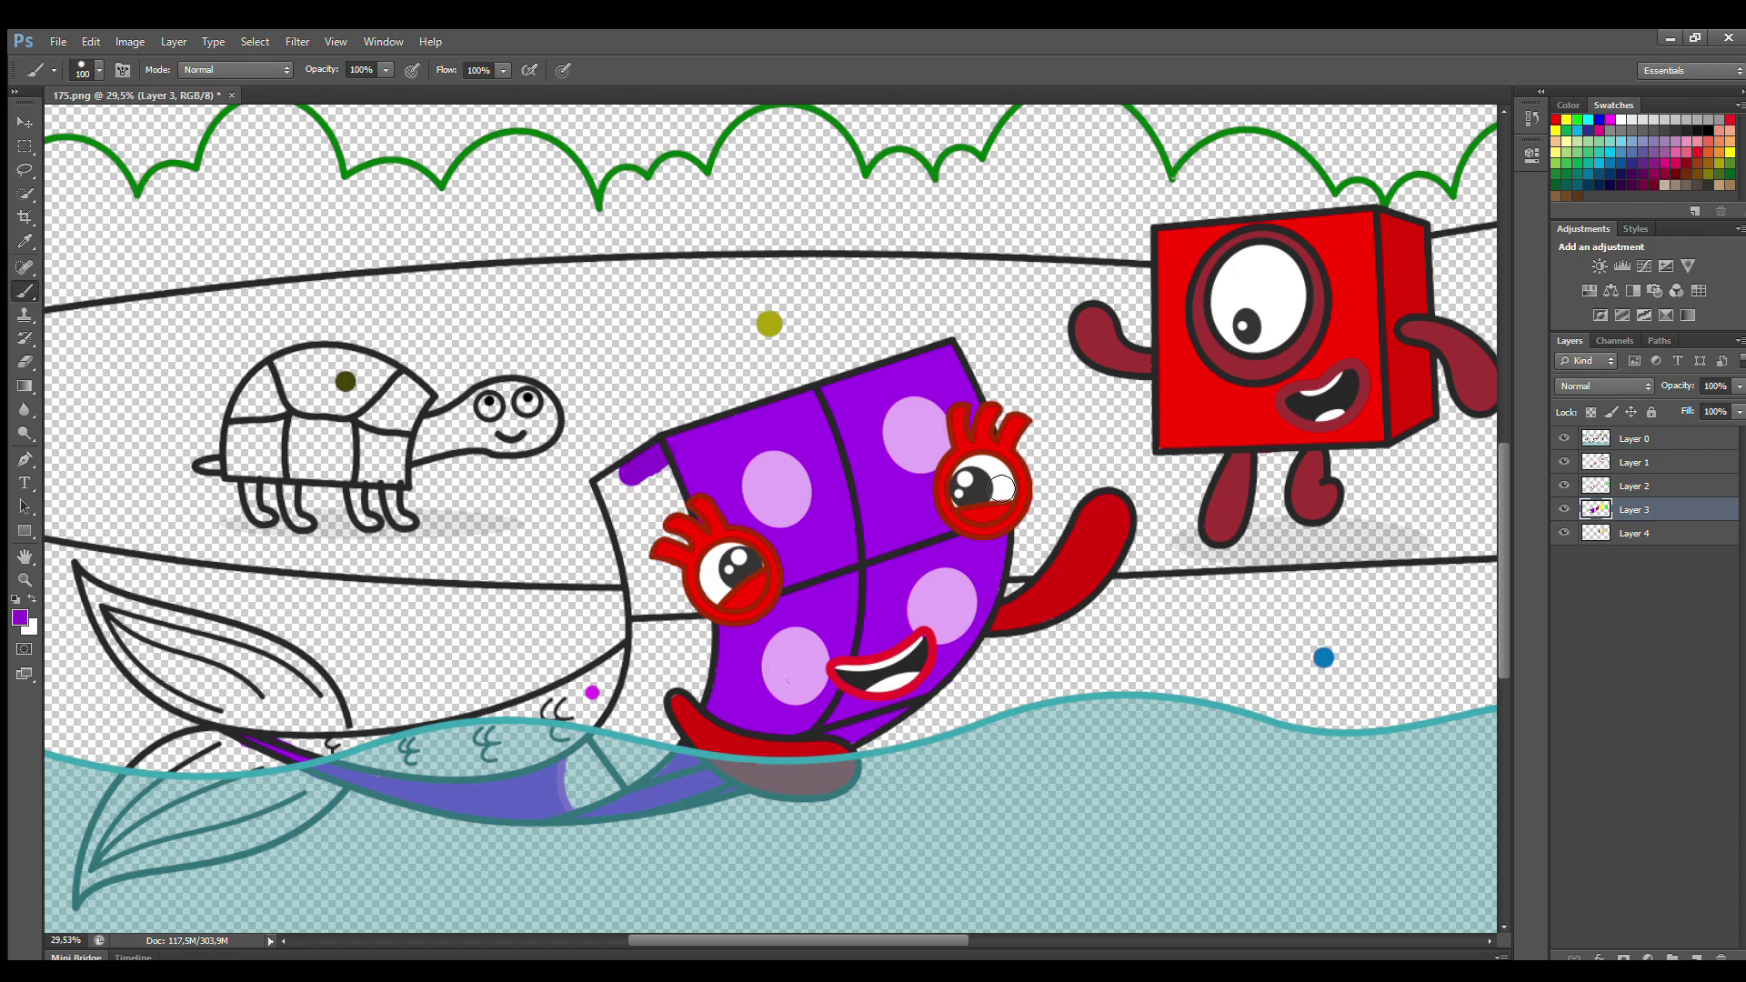
{"action": "mouse_move", "coordinate": [651, 463]}
{"action": "left_mouse_down"}
{"action": "mouse_move", "coordinate": [693, 531]}
{"action": "mouse_move", "coordinate": [708, 668]}
{"action": "left_mouse_up"}
{"action": "mouse_move", "coordinate": [662, 756]}
{"action": "left_mouse_down"}
{"action": "mouse_move", "coordinate": [590, 804]}
{"action": "mouse_move", "coordinate": [640, 691]}
{"action": "mouse_move", "coordinate": [647, 621]}
{"action": "mouse_move", "coordinate": [617, 497]}
{"action": "mouse_move", "coordinate": [645, 486]}
{"action": "mouse_move", "coordinate": [686, 621]}
{"action": "mouse_move", "coordinate": [622, 753]}
{"action": "mouse_move", "coordinate": [657, 726]}
{"action": "mouse_move", "coordinate": [642, 516]}
{"action": "left_mouse_up"}
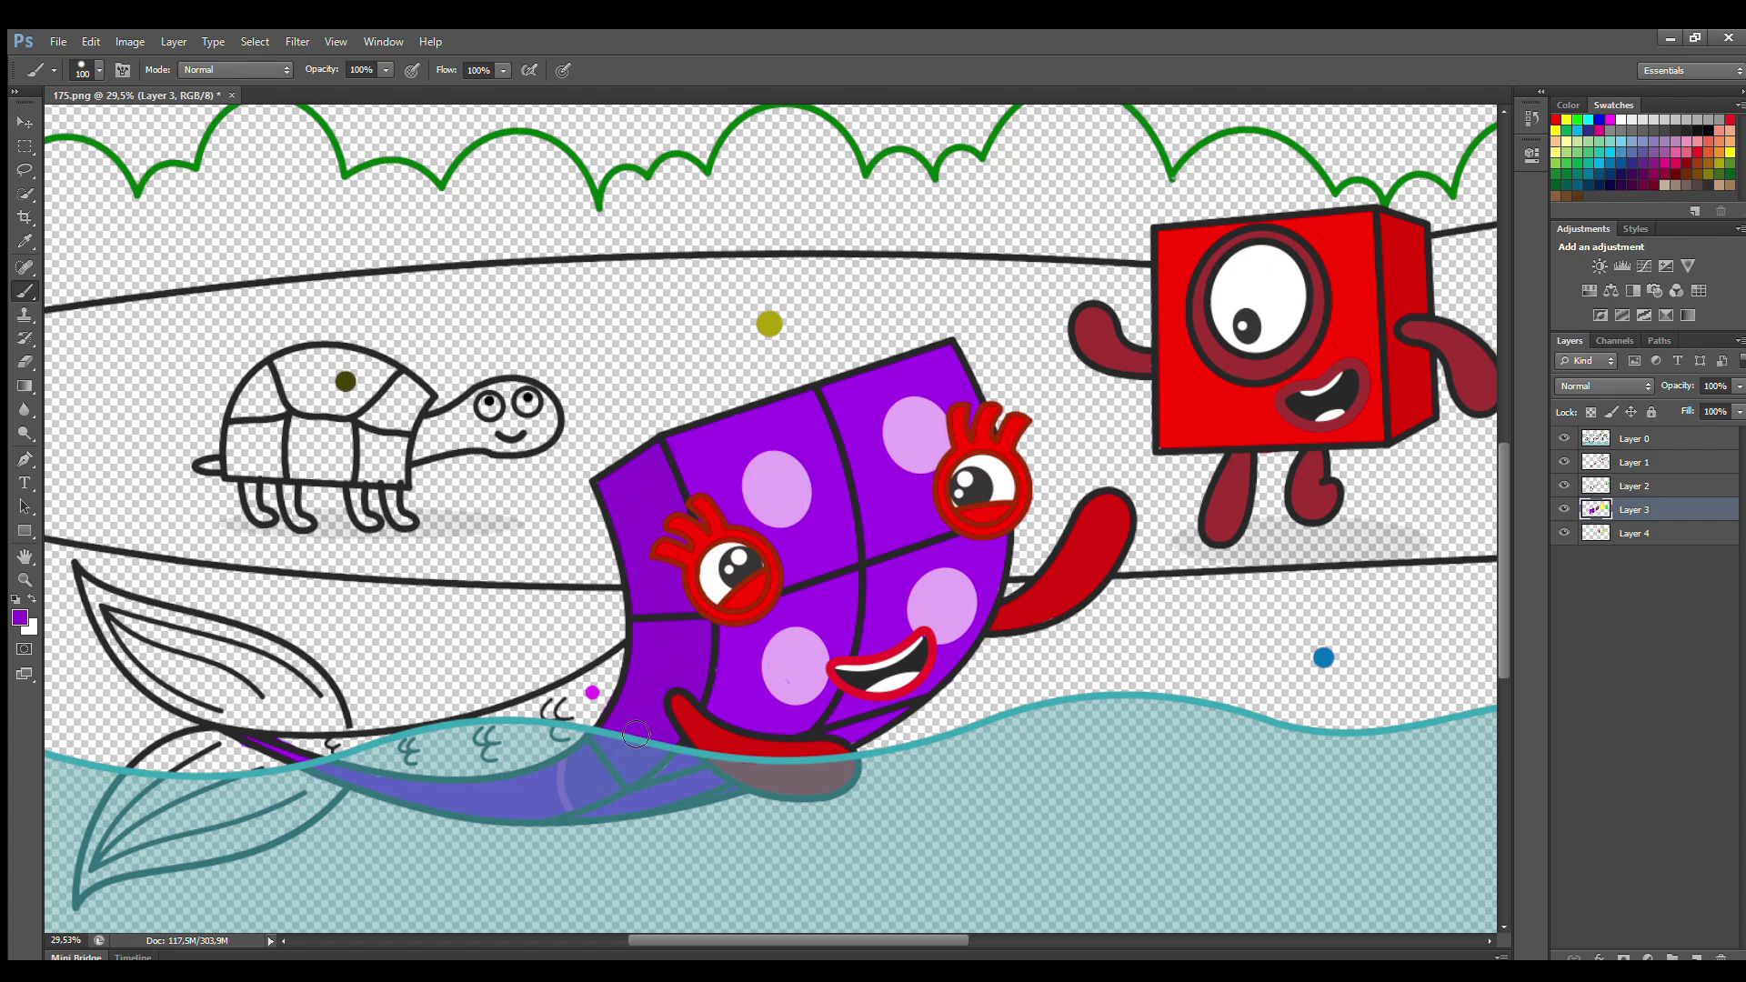
Sample the magenta dot and paint the fish tail and both tail fins on Layer 4, using a 60 px brush for the fin edges
{"action": "left_click", "coordinate": [1628, 535]}
{"action": "left_click", "coordinate": [589, 690], "text": "alt"}
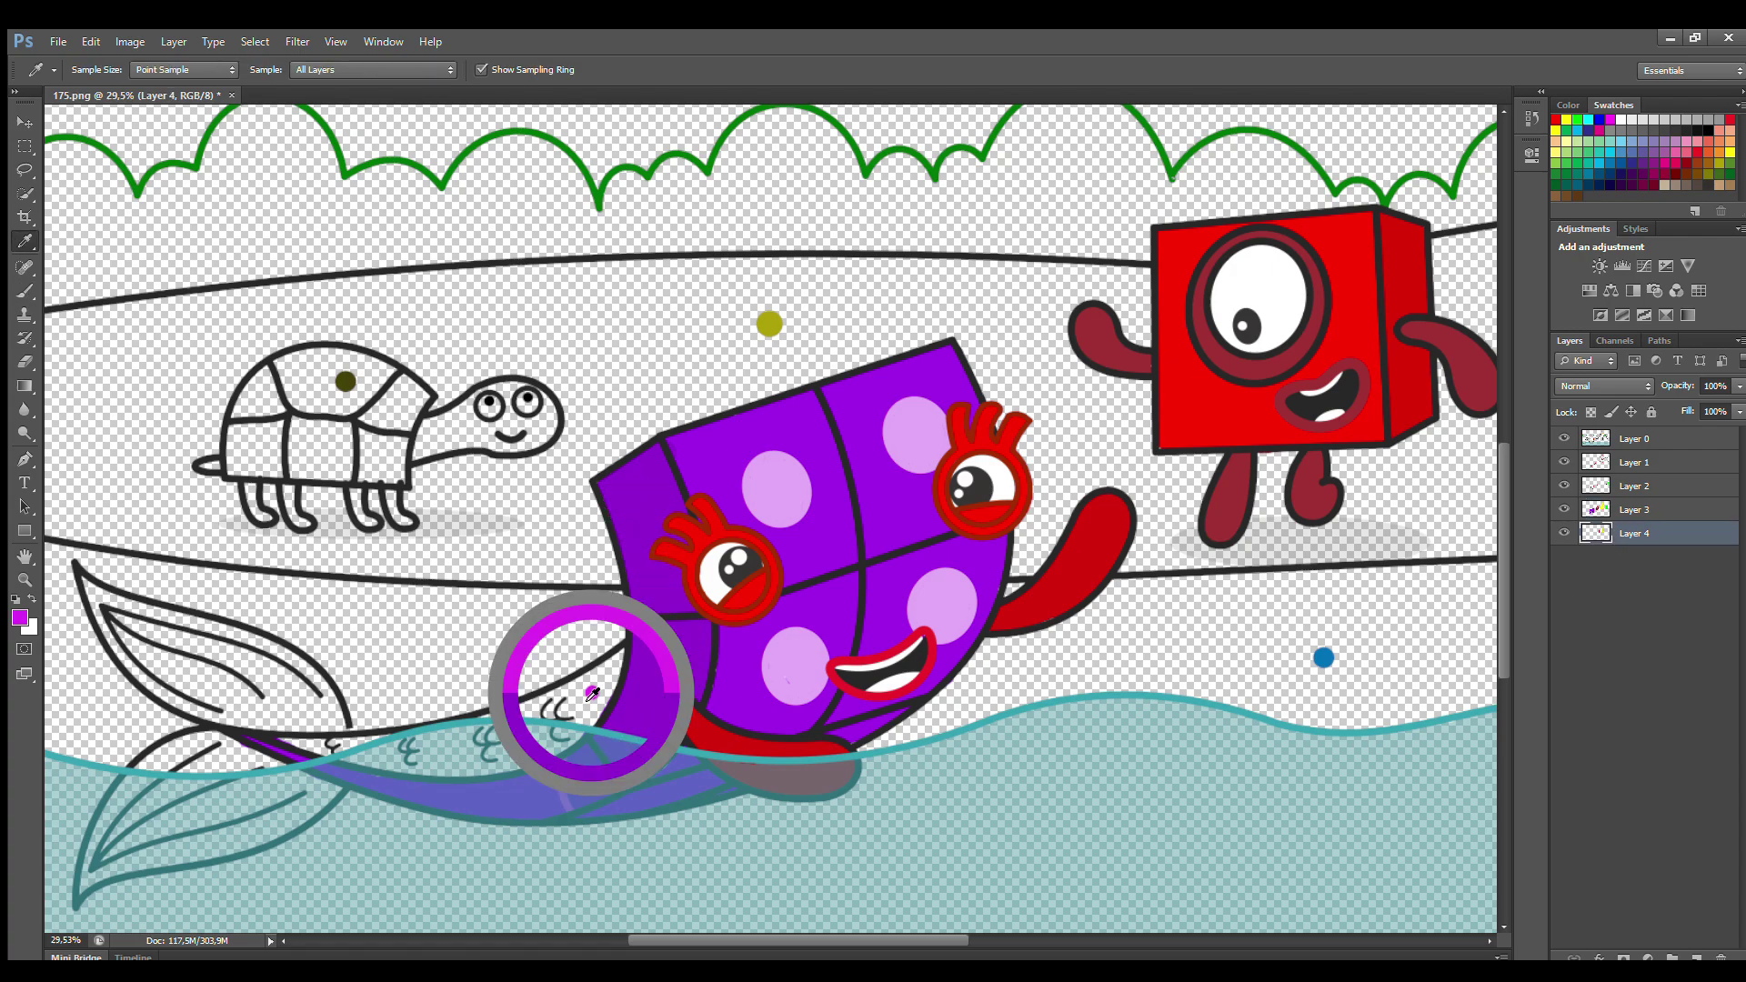
{"action": "mouse_move", "coordinate": [625, 649]}
{"action": "left_mouse_down"}
{"action": "mouse_move", "coordinate": [614, 687]}
{"action": "mouse_move", "coordinate": [559, 714]}
{"action": "mouse_move", "coordinate": [465, 742]}
{"action": "mouse_move", "coordinate": [300, 748]}
{"action": "mouse_move", "coordinate": [582, 718]}
{"action": "mouse_move", "coordinate": [86, 895]}
{"action": "mouse_move", "coordinate": [127, 773]}
{"action": "mouse_move", "coordinate": [150, 803]}
{"action": "mouse_move", "coordinate": [300, 798]}
{"action": "mouse_move", "coordinate": [155, 683]}
{"action": "mouse_move", "coordinate": [90, 586]}
{"action": "left_mouse_up"}
{"action": "key", "text": "bracketleft"}
{"action": "key", "text": "bracketleft"}
{"action": "key", "text": "bracketleft"}
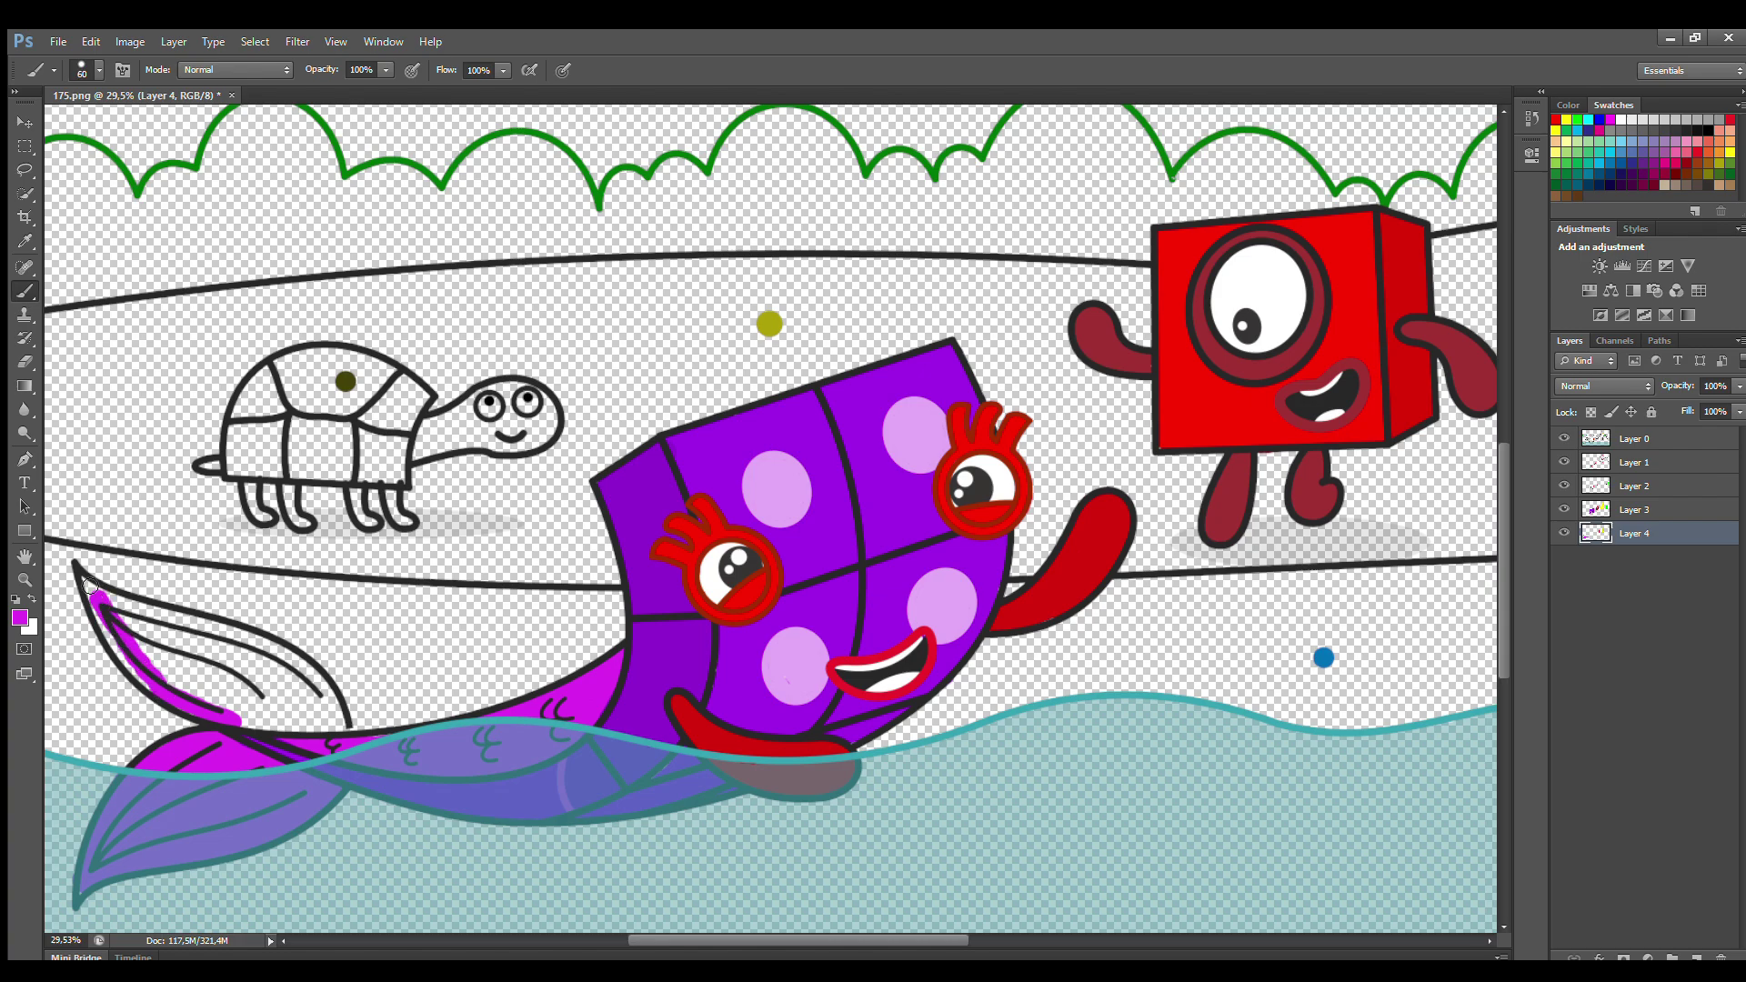
{"action": "mouse_move", "coordinate": [347, 735]}
{"action": "left_mouse_down"}
{"action": "mouse_move", "coordinate": [310, 674]}
{"action": "mouse_move", "coordinate": [102, 597]}
{"action": "mouse_move", "coordinate": [309, 711]}
{"action": "mouse_move", "coordinate": [274, 678]}
{"action": "mouse_move", "coordinate": [241, 691]}
{"action": "left_mouse_up"}
{"action": "key", "text": "bracketright"}
{"action": "key", "text": "bracketright"}
{"action": "left_click", "coordinate": [22, 367]}
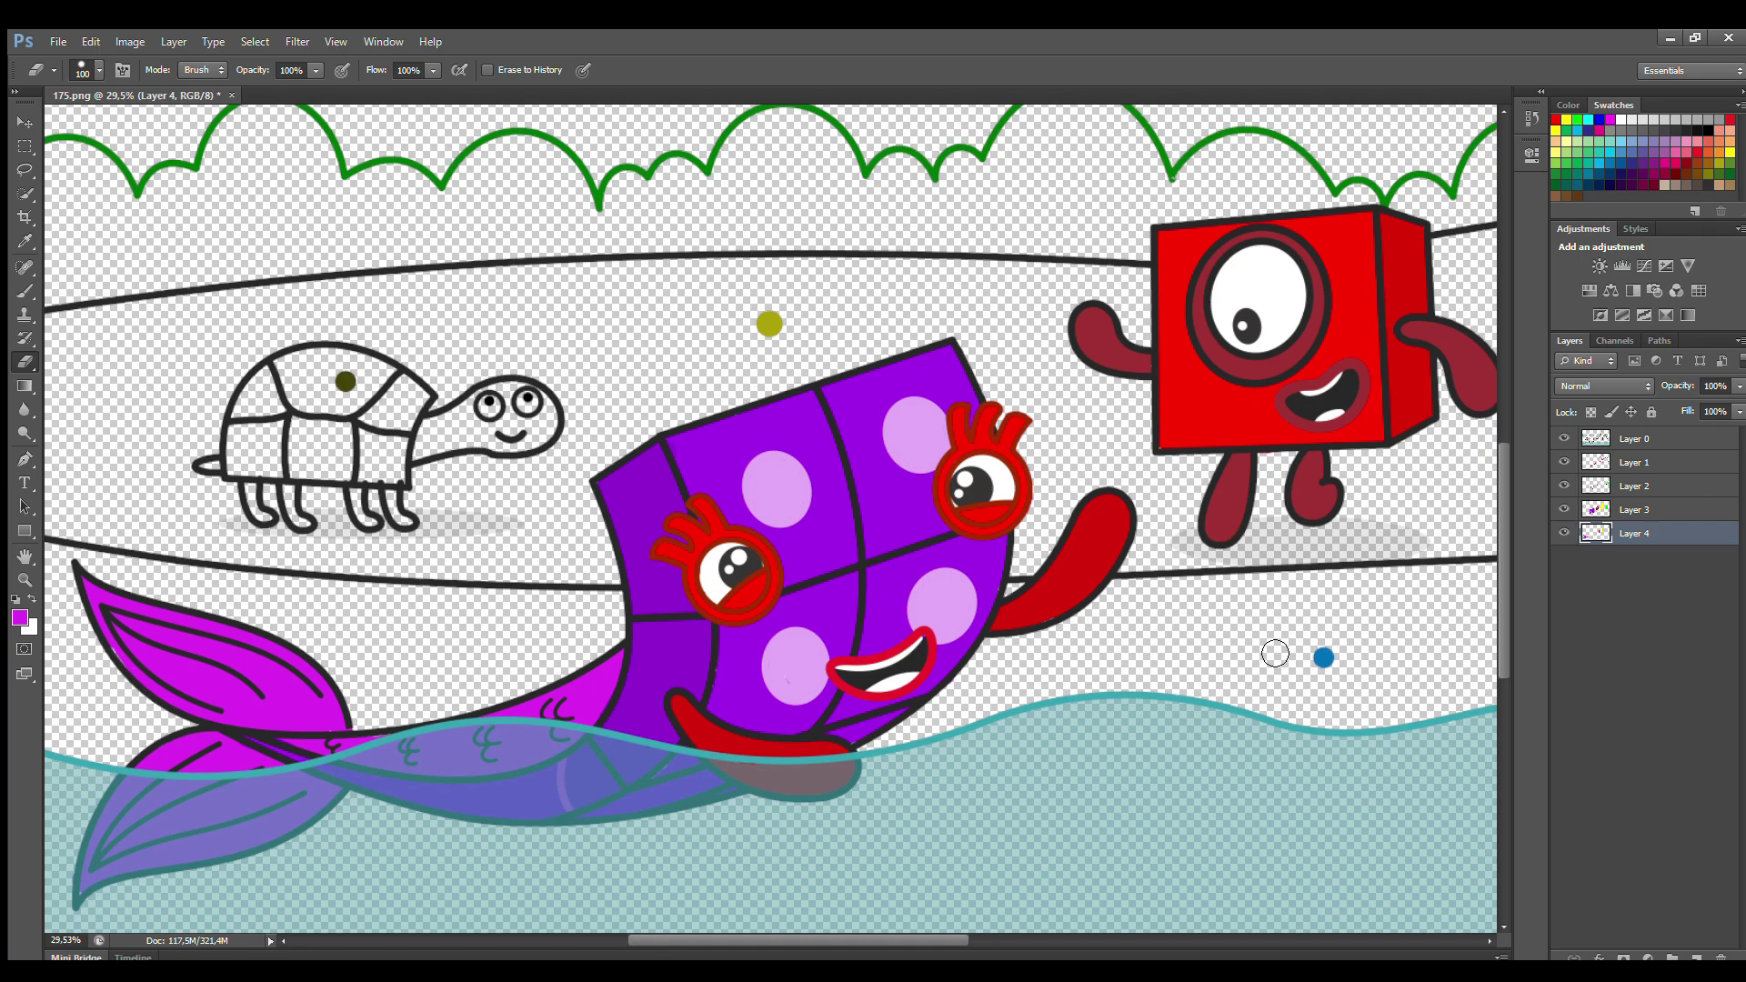
Paint the turtle's eyes white and its shell the sampled dark olive on Layer 1 with a 100 px brush
{"action": "left_click", "coordinate": [1637, 464]}
{"action": "left_click", "coordinate": [25, 291]}
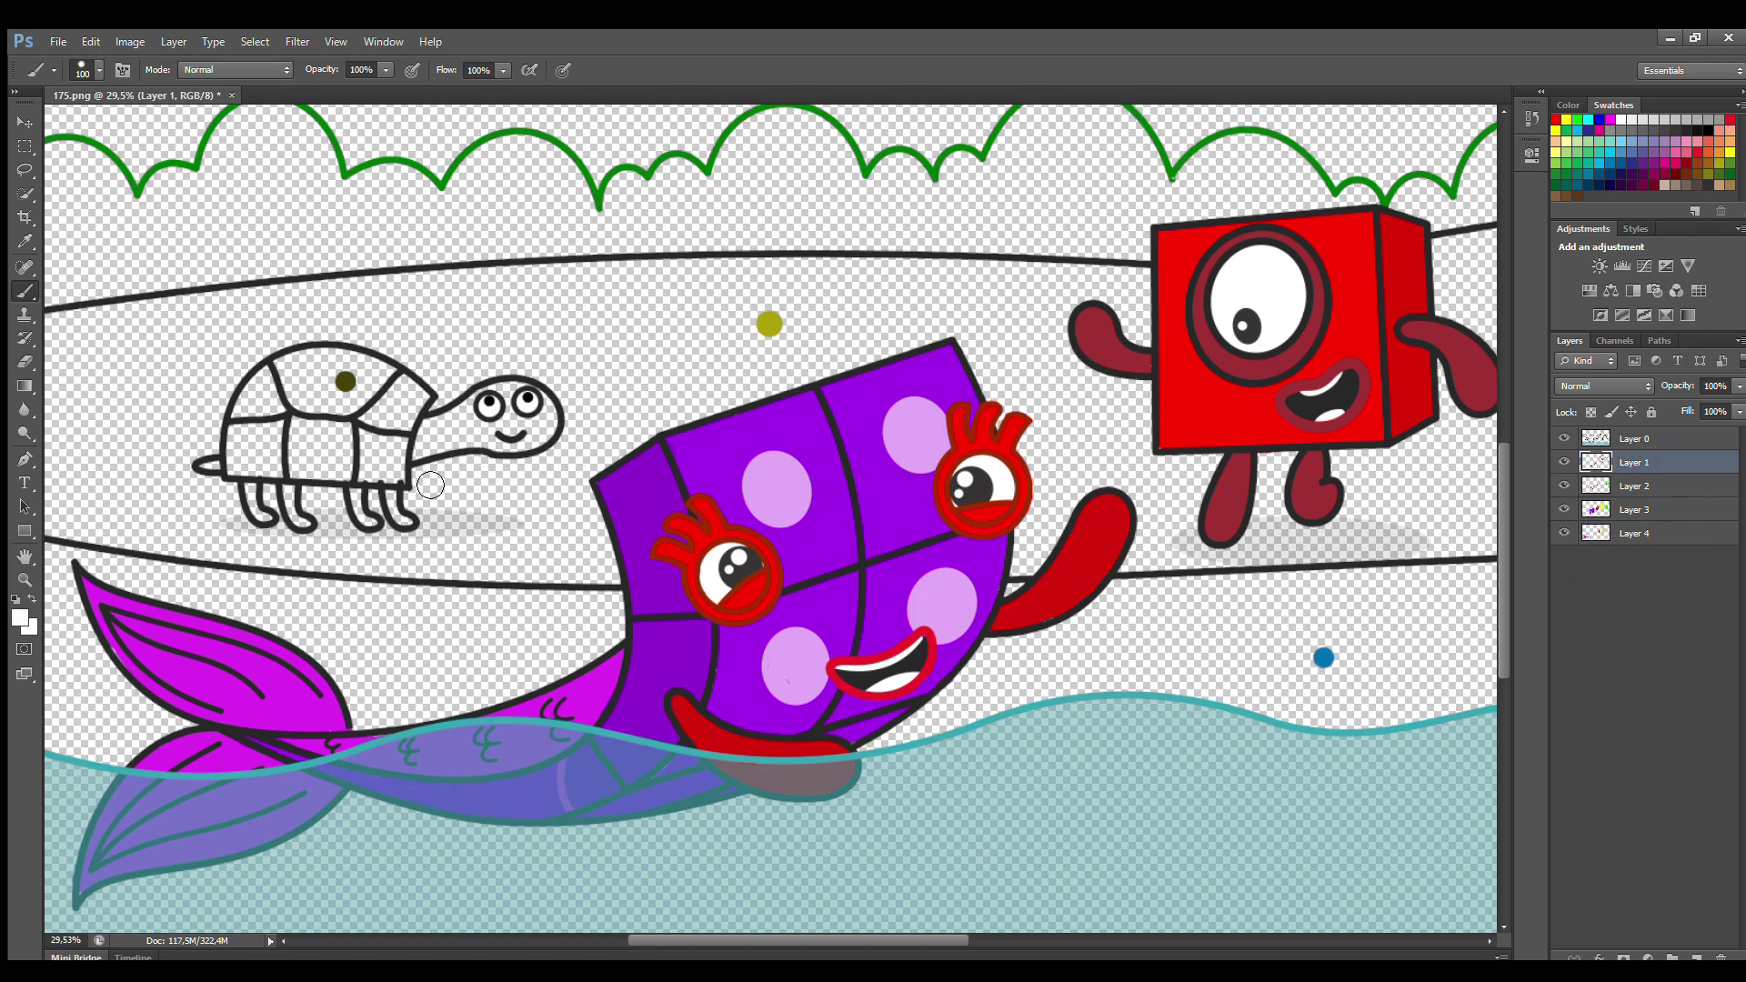
{"action": "left_click", "coordinate": [345, 381], "text": "alt"}
{"action": "mouse_move", "coordinate": [238, 473]}
{"action": "left_mouse_down"}
{"action": "mouse_move", "coordinate": [280, 384]}
{"action": "mouse_move", "coordinate": [354, 373]}
{"action": "mouse_move", "coordinate": [412, 399]}
{"action": "mouse_move", "coordinate": [402, 472]}
{"action": "mouse_move", "coordinate": [250, 474]}
{"action": "mouse_move", "coordinate": [321, 384]}
{"action": "mouse_move", "coordinate": [369, 375]}
{"action": "mouse_move", "coordinate": [427, 405]}
{"action": "mouse_move", "coordinate": [340, 366]}
{"action": "mouse_move", "coordinate": [293, 373]}
{"action": "mouse_move", "coordinate": [386, 429]}
{"action": "mouse_move", "coordinate": [303, 443]}
{"action": "left_mouse_up"}
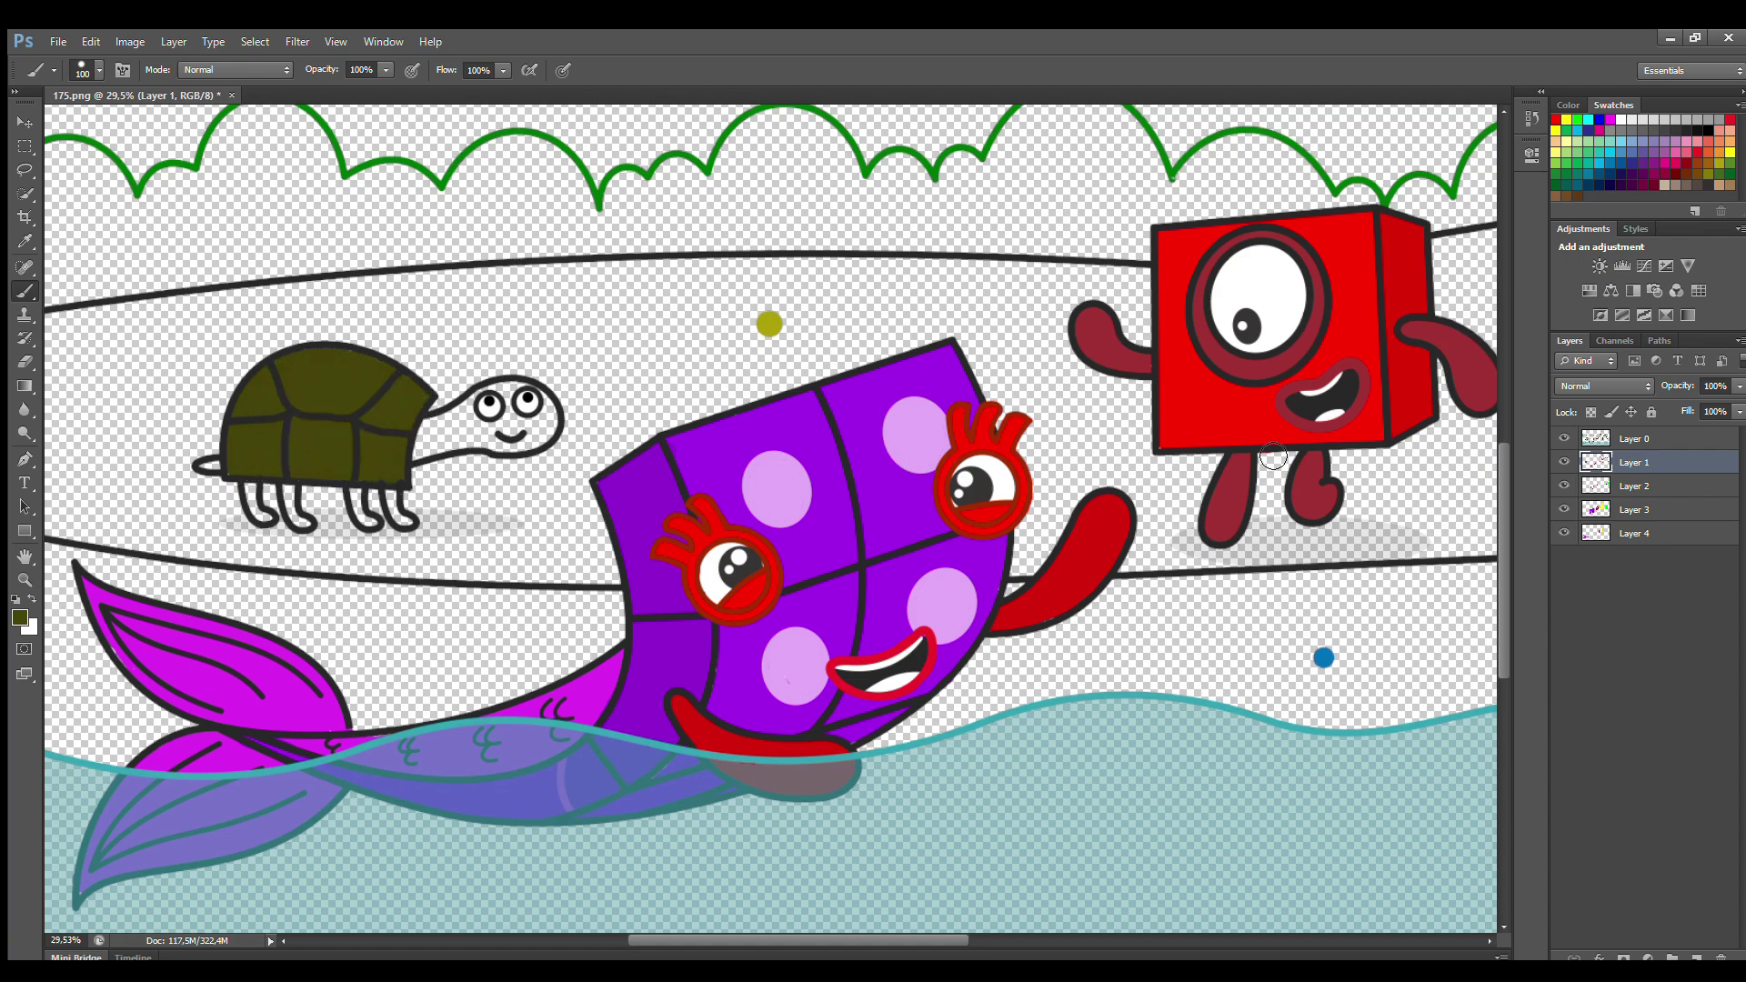
Paint the turtle's head, neck, legs and tail brown on Layer 2, reducing the brush to 60 px
{"action": "left_click", "coordinate": [1630, 487]}
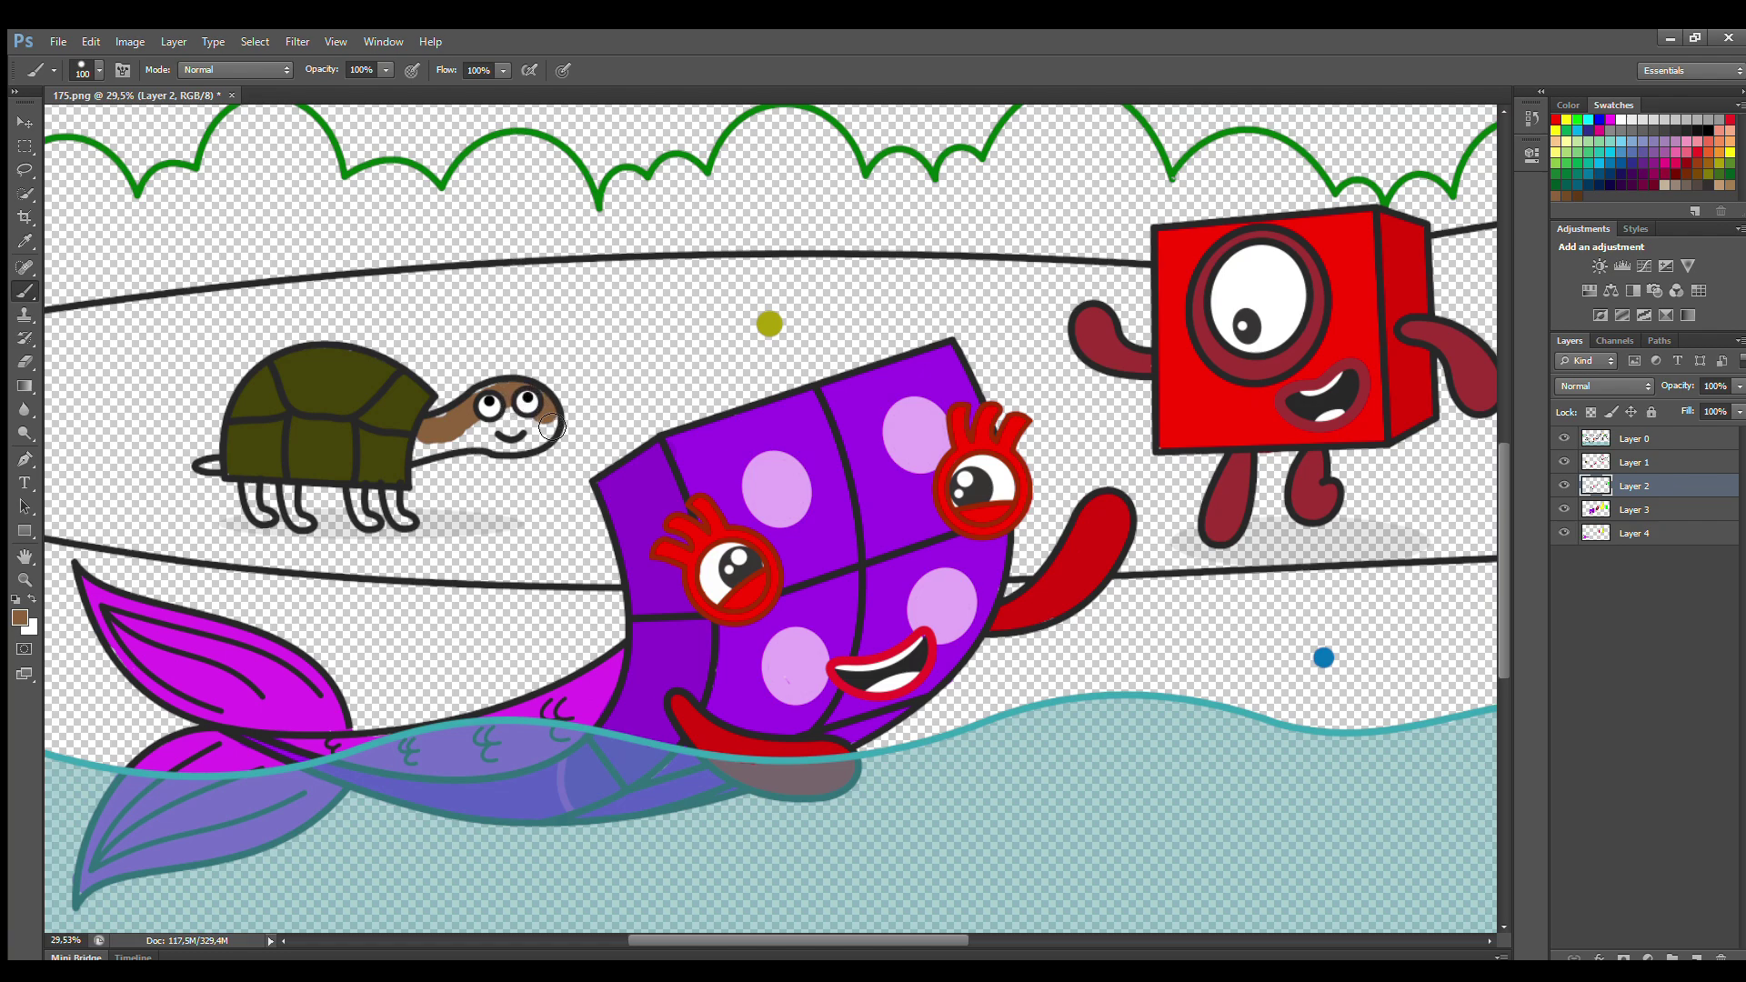
{"action": "left_click_drag", "start_coordinate": [551, 427], "coordinate": [460, 444]}
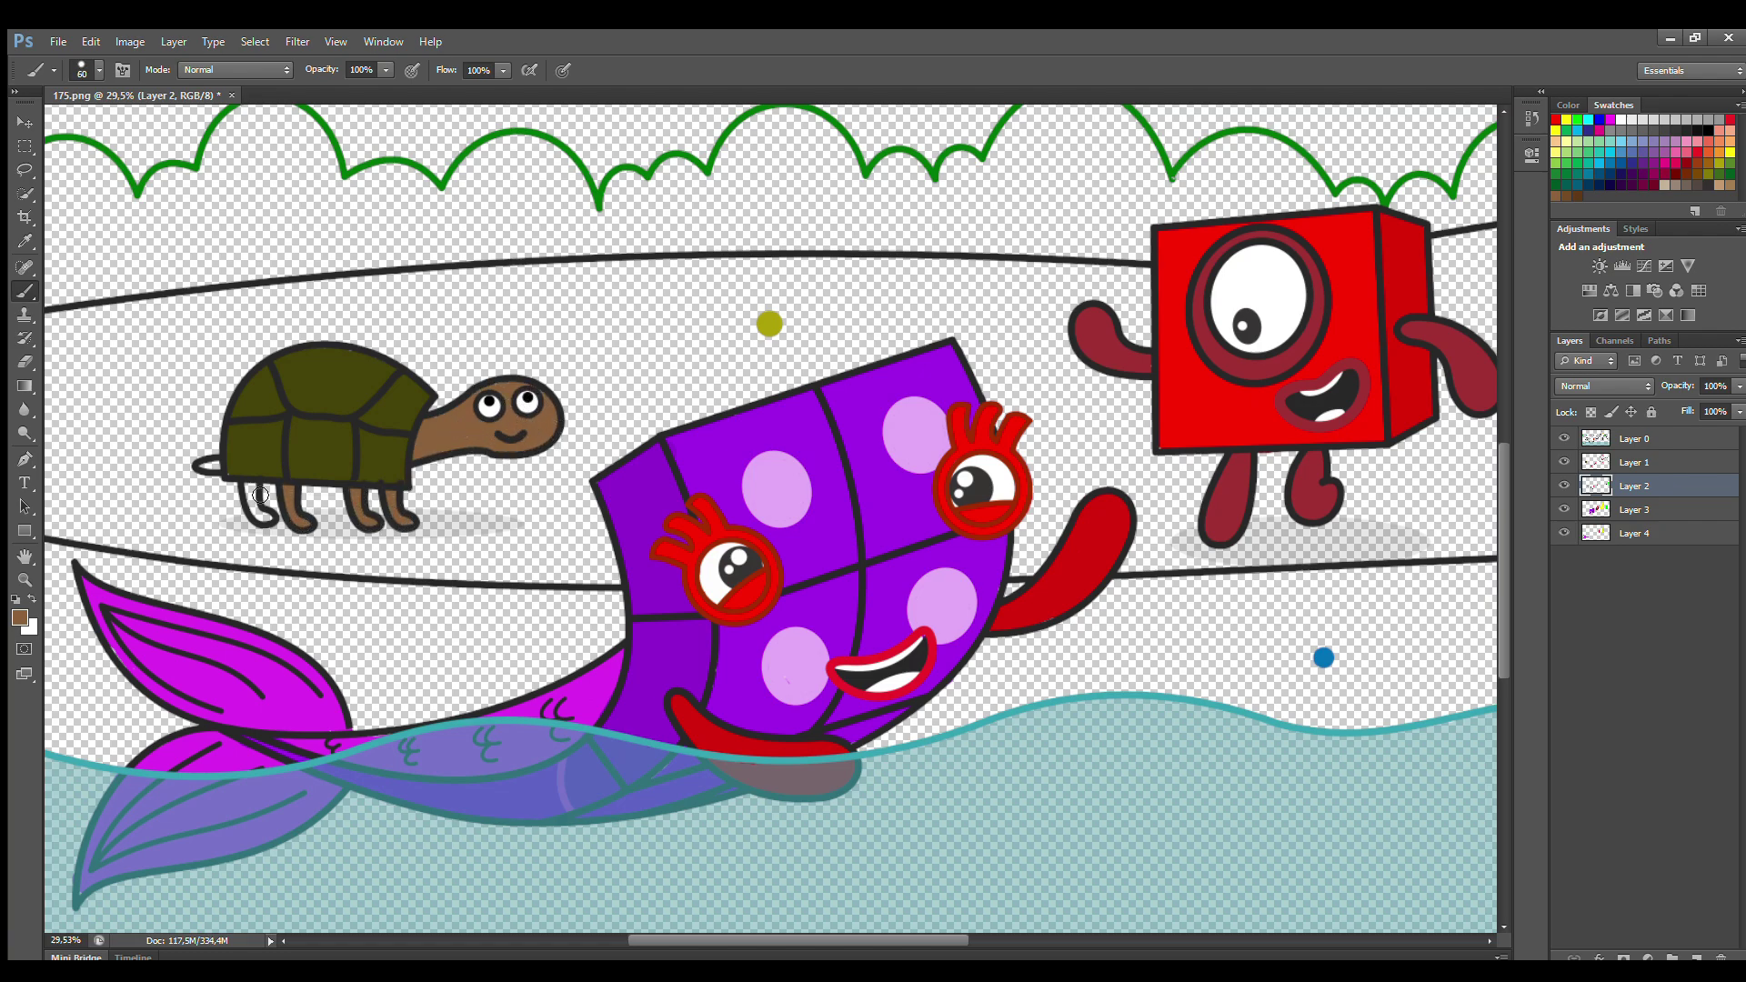
Add Layer 5 beneath Layer 4 and paint the water along the shoreline the sampled blue with a 200 px brush
{"action": "key", "text": "ctrl+0"}
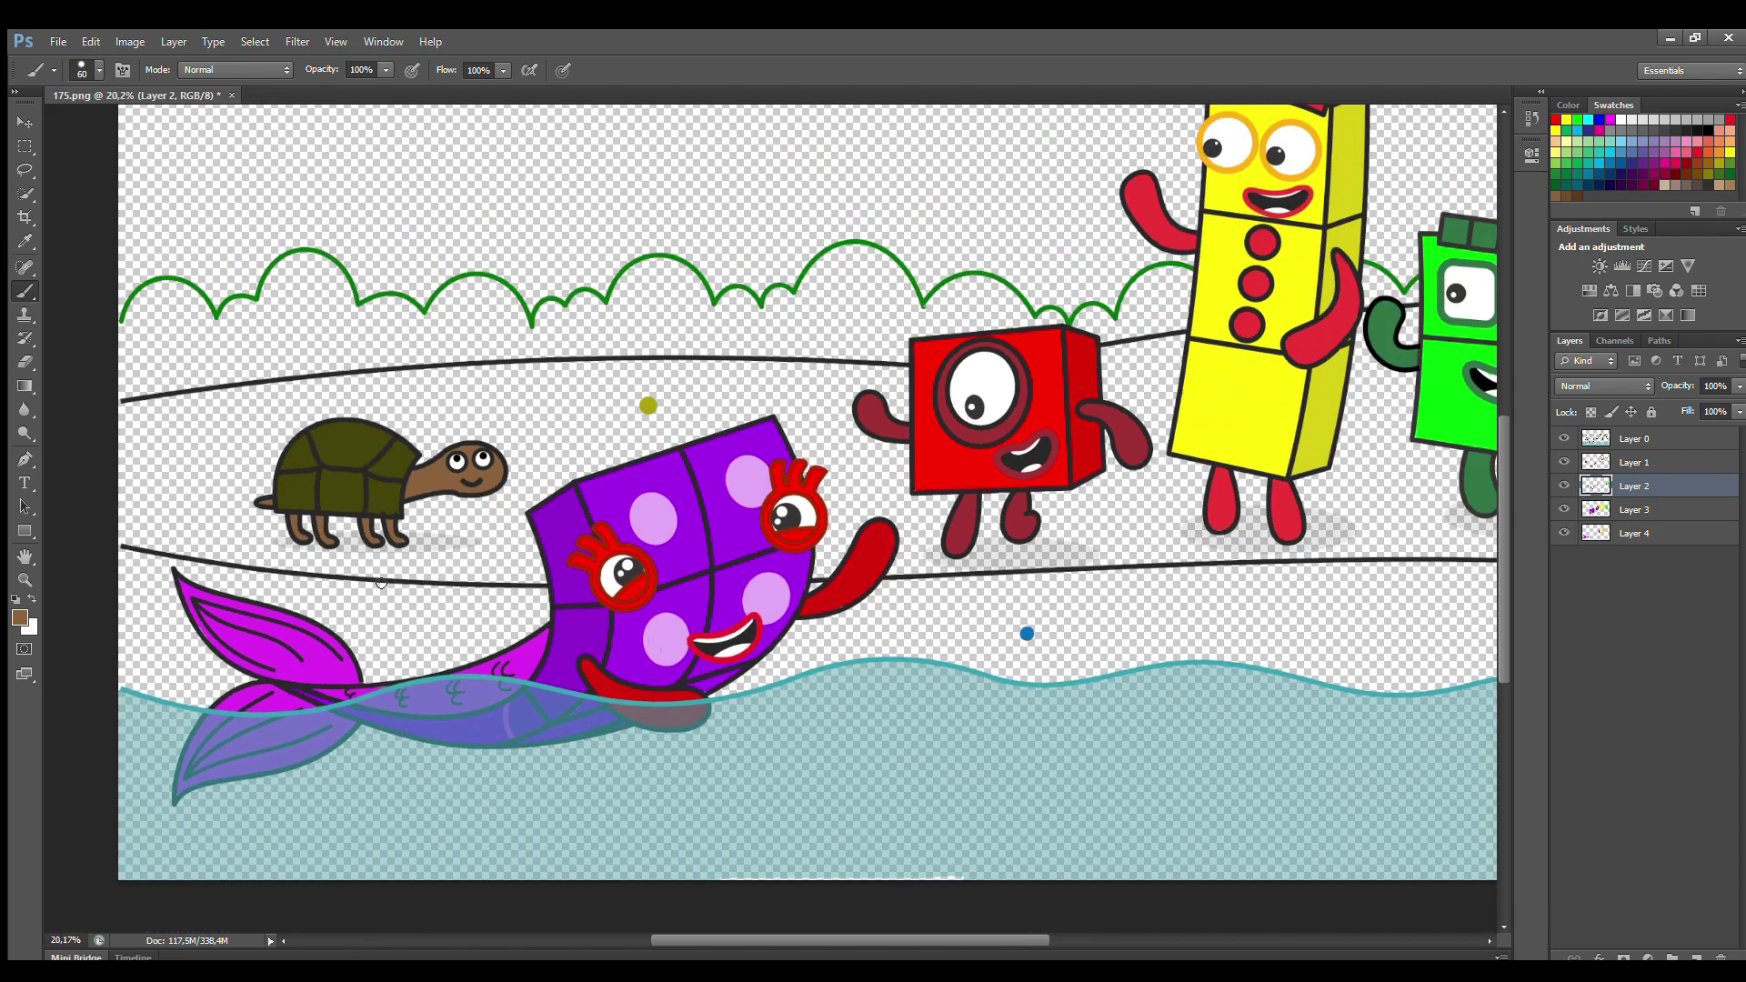
{"action": "left_click", "coordinate": [1635, 538]}
{"action": "left_click", "coordinate": [1696, 957]}
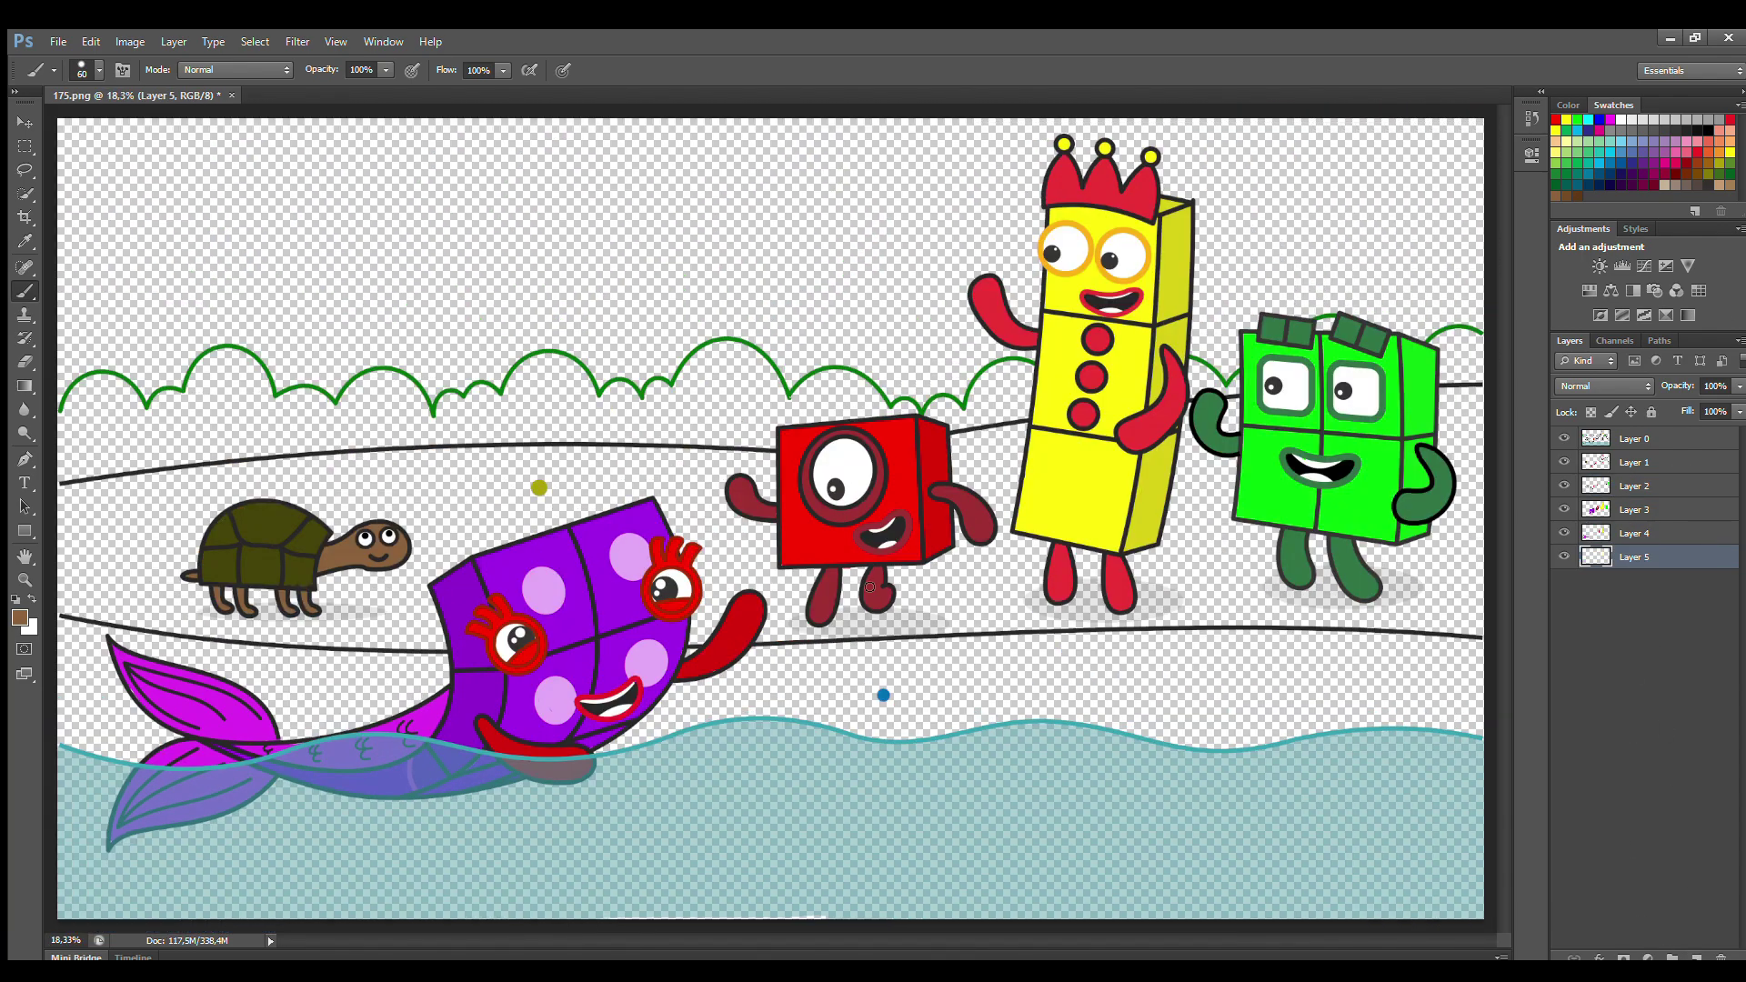
{"action": "left_click", "coordinate": [883, 694], "text": "alt"}
{"action": "key", "text": "]"}
{"action": "left_click_drag", "start_coordinate": [87, 647], "coordinate": [439, 677]}
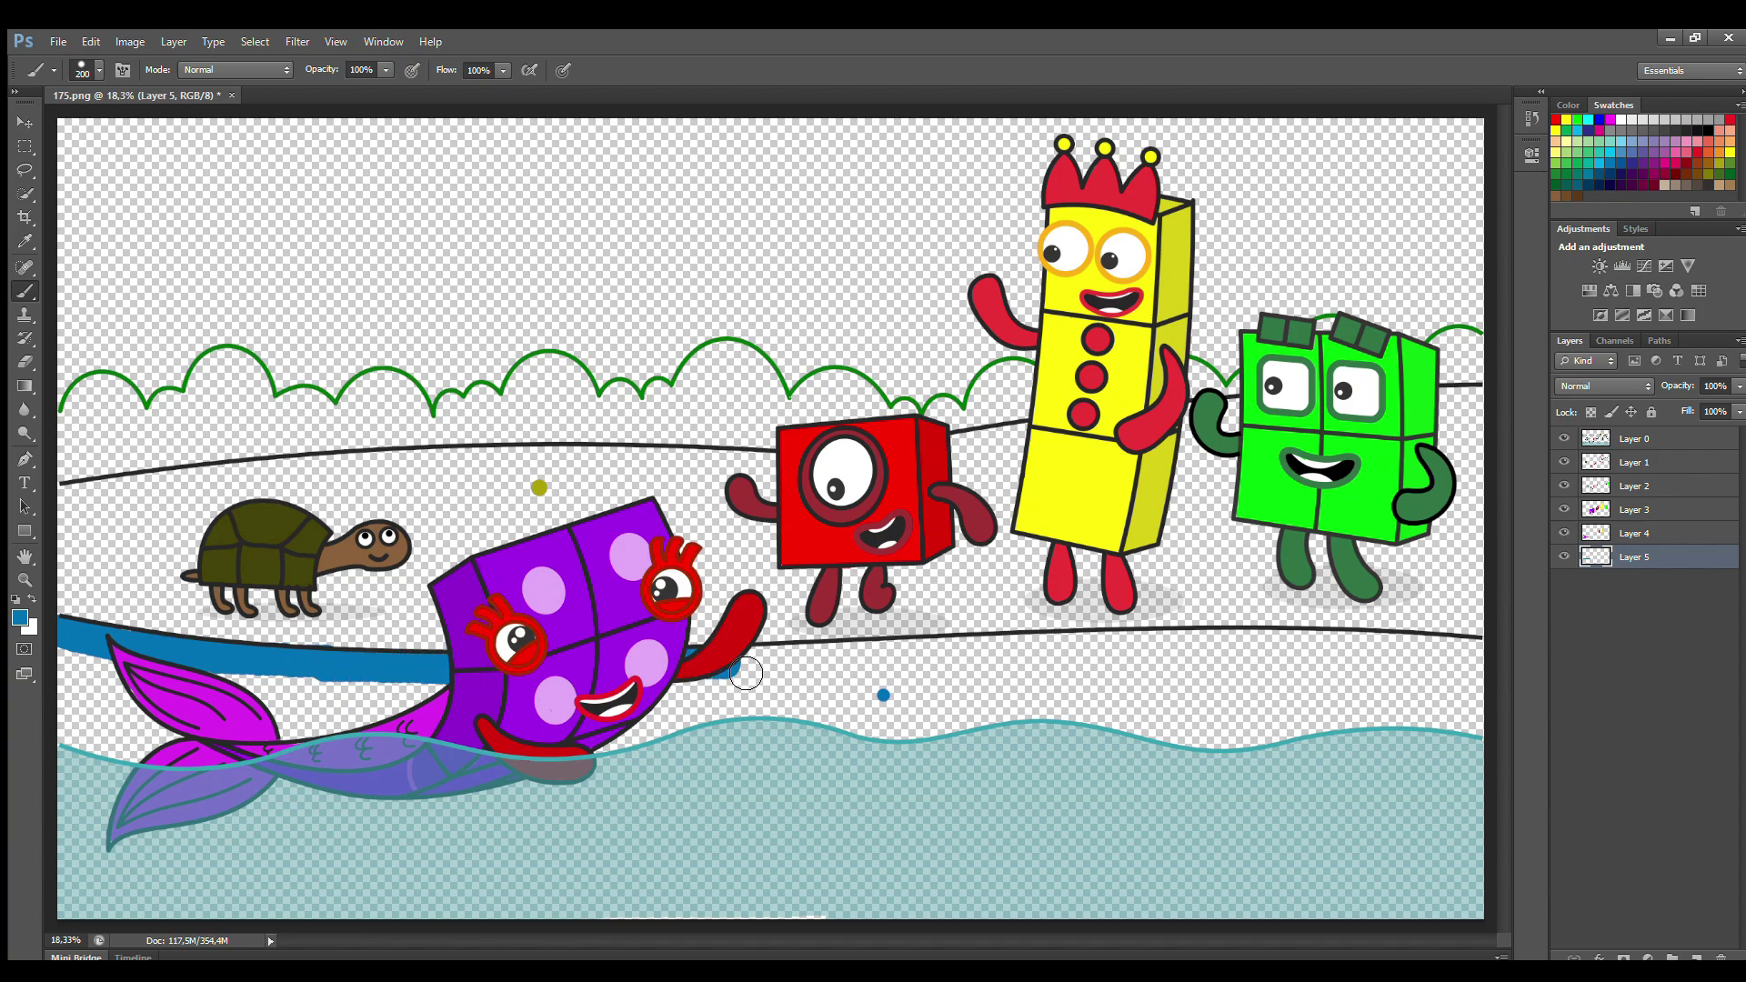
{"action": "mouse_move", "coordinate": [746, 673]}
{"action": "left_mouse_down"}
{"action": "mouse_move", "coordinate": [1301, 650]}
{"action": "mouse_move", "coordinate": [1474, 664]}
{"action": "mouse_move", "coordinate": [931, 686]}
{"action": "mouse_move", "coordinate": [1429, 682]}
{"action": "mouse_move", "coordinate": [397, 698]}
{"action": "mouse_move", "coordinate": [70, 680]}
{"action": "mouse_move", "coordinate": [556, 699]}
{"action": "mouse_move", "coordinate": [1428, 683]}
{"action": "mouse_move", "coordinate": [876, 684]}
{"action": "left_mouse_up"}
Paint the rest of the water bright cyan on Layer 5 with a soft brush enlarged to 800 px, blending into the blue shoreline band
{"action": "key", "text": "i"}
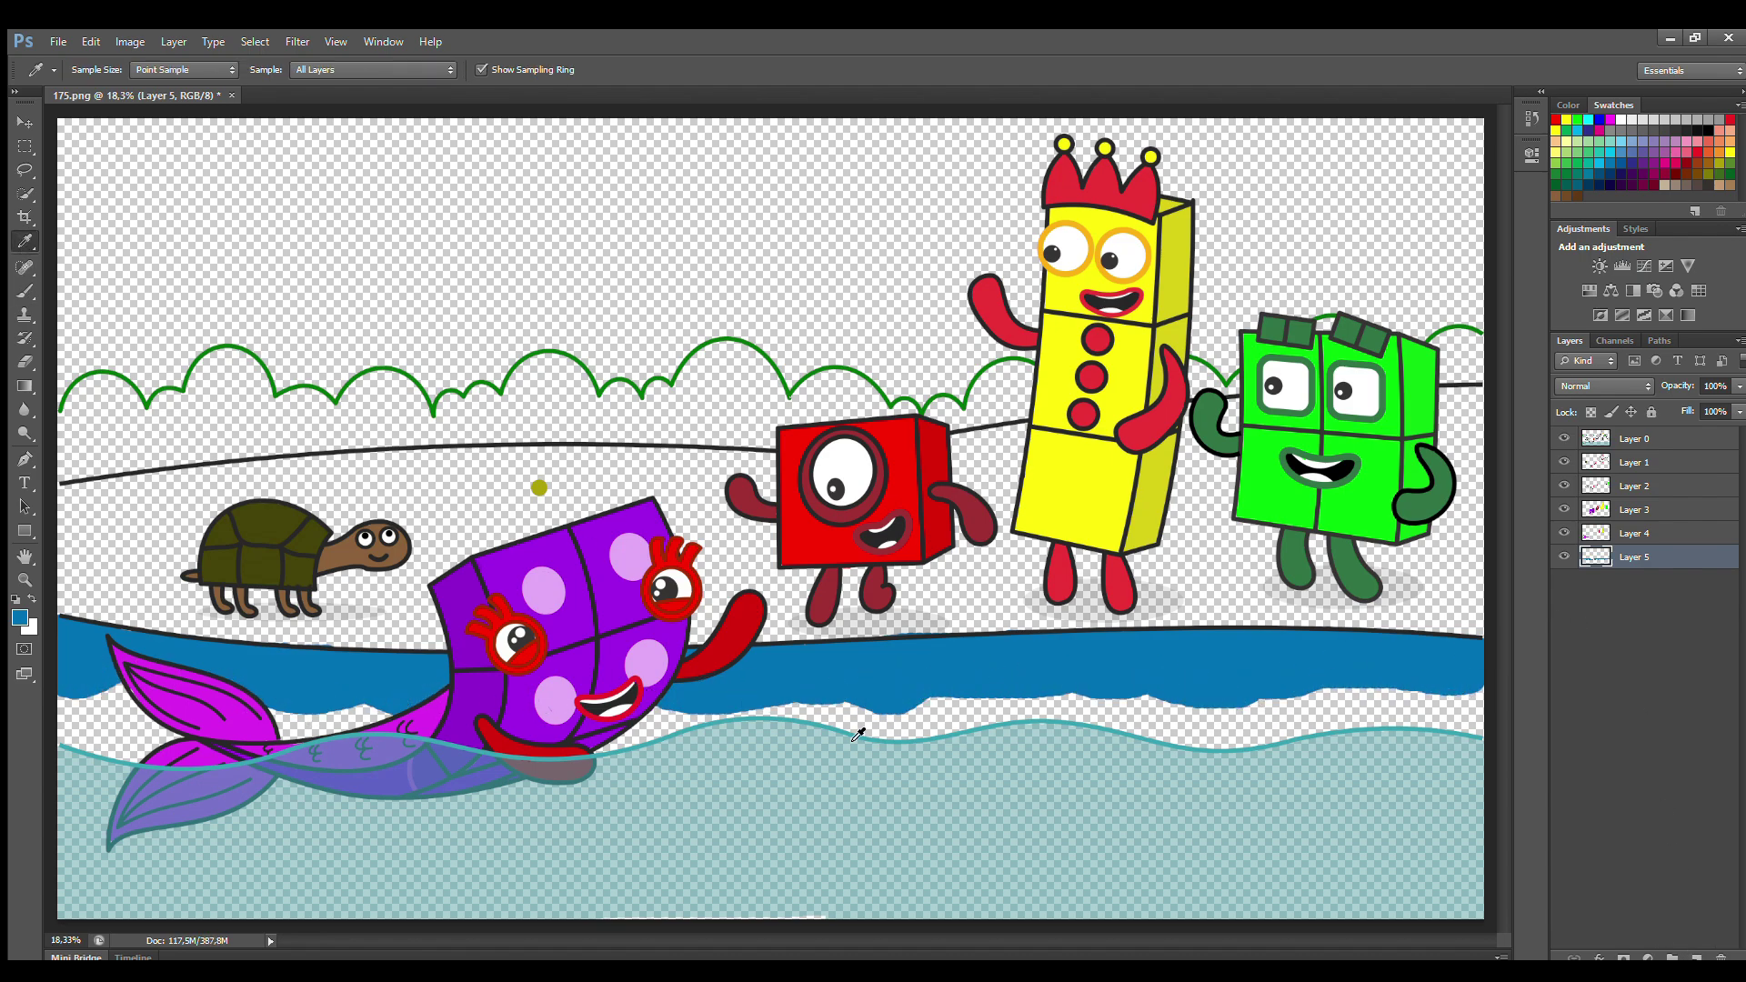
{"action": "key", "text": "b"}
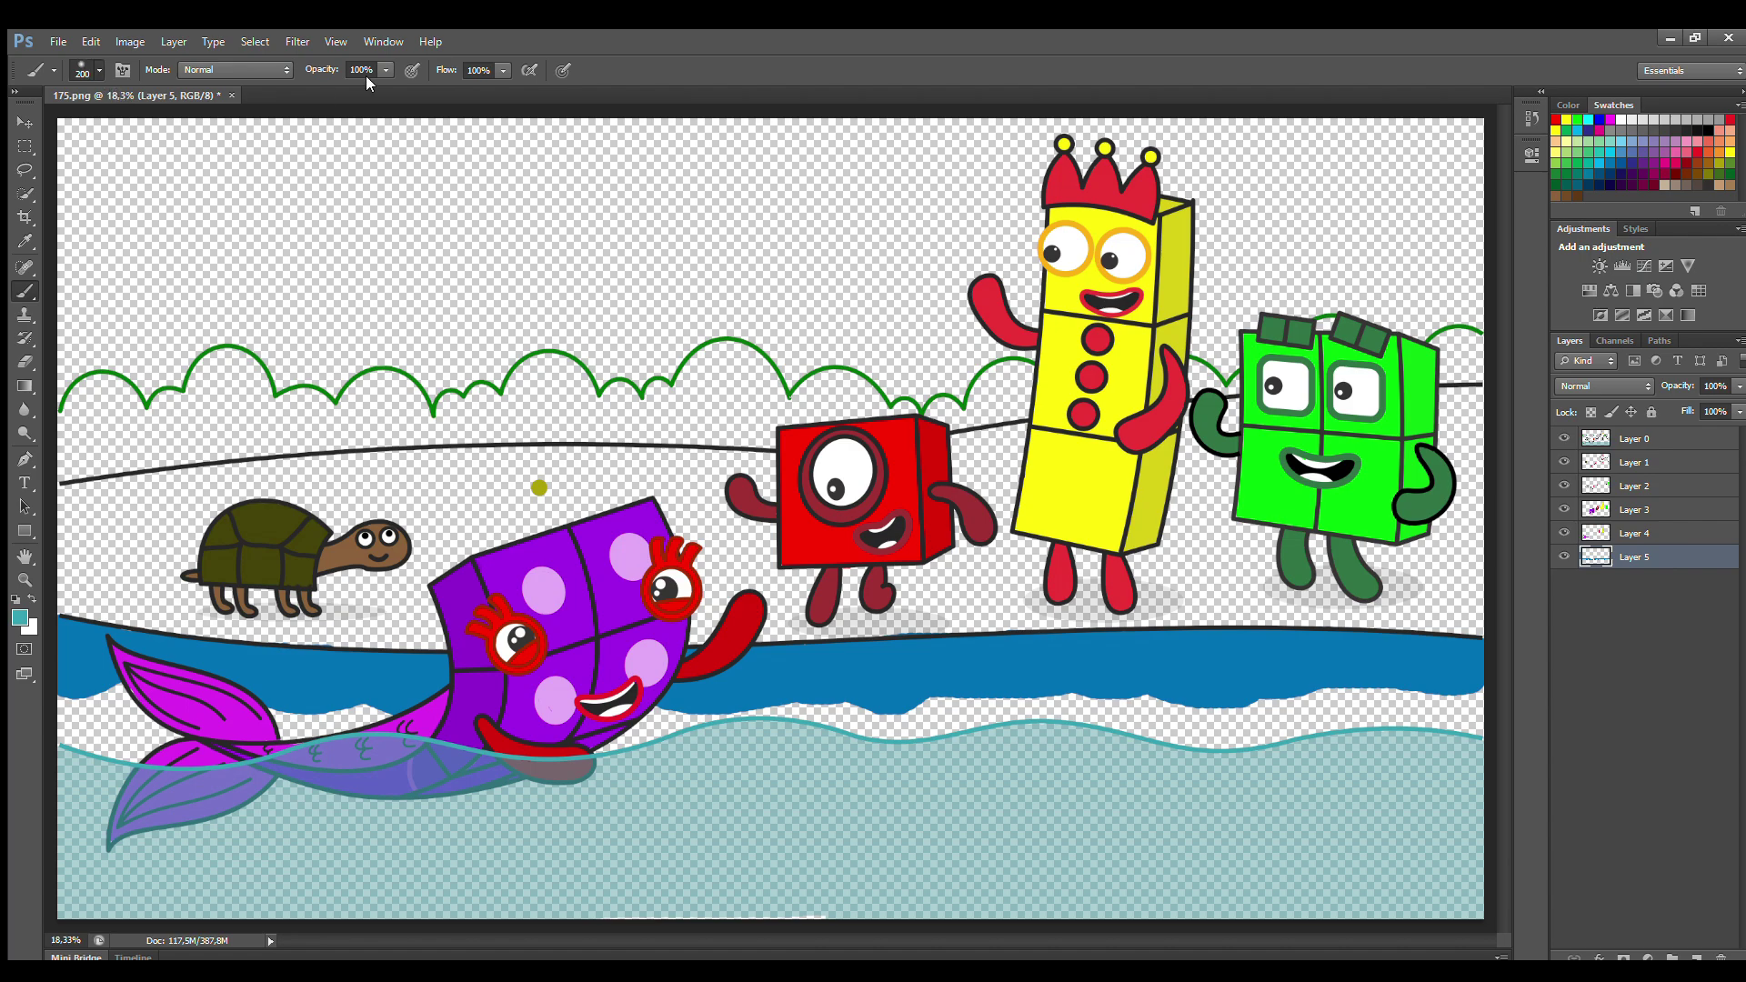
{"action": "key", "text": "bracketright"}
{"action": "key", "text": "bracketright"}
{"action": "key", "text": "bracketright"}
{"action": "key", "text": "bracketright"}
{"action": "mouse_move", "coordinate": [98, 715]}
{"action": "left_mouse_down"}
{"action": "mouse_move", "coordinate": [615, 772]}
{"action": "mouse_move", "coordinate": [743, 742]}
{"action": "mouse_move", "coordinate": [686, 790]}
{"action": "mouse_move", "coordinate": [917, 752]}
{"action": "left_mouse_up"}
{"action": "key", "text": "ctrl+z"}
{"action": "mouse_move", "coordinate": [90, 714]}
{"action": "left_mouse_down"}
{"action": "mouse_move", "coordinate": [1040, 733]}
{"action": "mouse_move", "coordinate": [1455, 718]}
{"action": "mouse_move", "coordinate": [1137, 736]}
{"action": "mouse_move", "coordinate": [76, 723]}
{"action": "mouse_move", "coordinate": [427, 818]}
{"action": "mouse_move", "coordinate": [1306, 780]}
{"action": "mouse_move", "coordinate": [597, 853]}
{"action": "mouse_move", "coordinate": [1434, 837]}
{"action": "mouse_move", "coordinate": [118, 873]}
{"action": "mouse_move", "coordinate": [1428, 873]}
{"action": "left_mouse_up"}
{"action": "key", "text": "bracketright"}
{"action": "key", "text": "bracketright"}
{"action": "key", "text": "bracketright"}
{"action": "key", "text": "bracketright"}
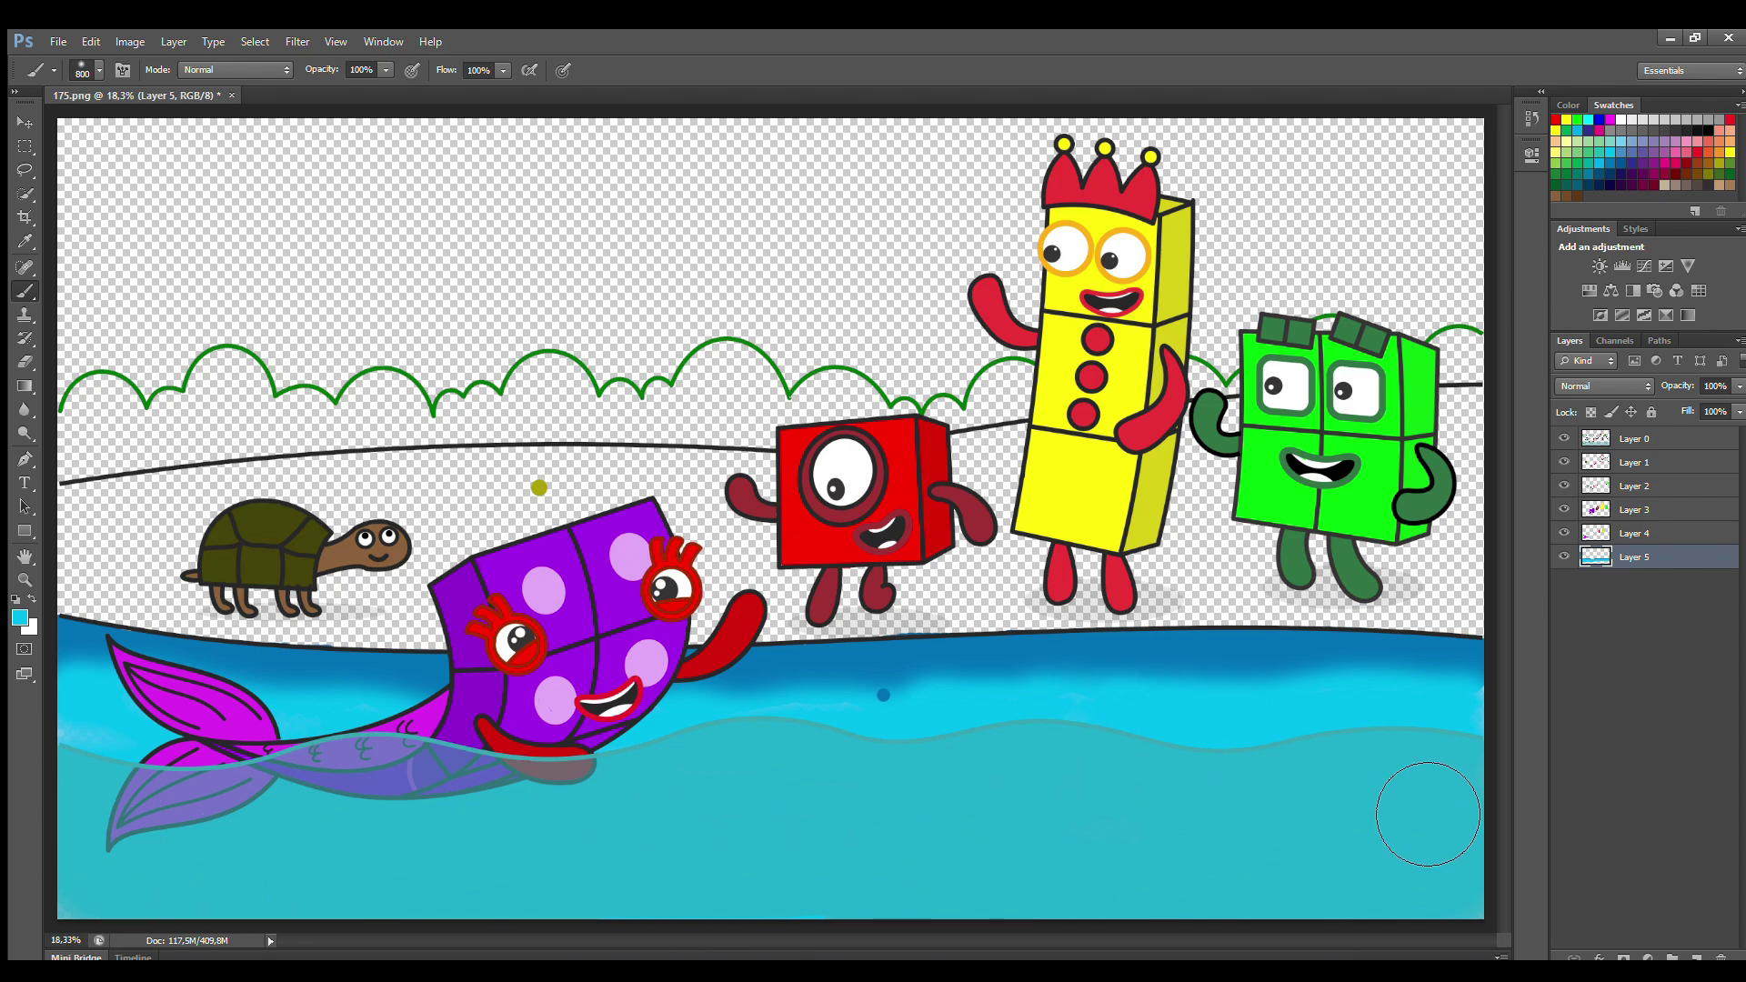
{"action": "left_click_drag", "start_coordinate": [1427, 814], "coordinate": [263, 928]}
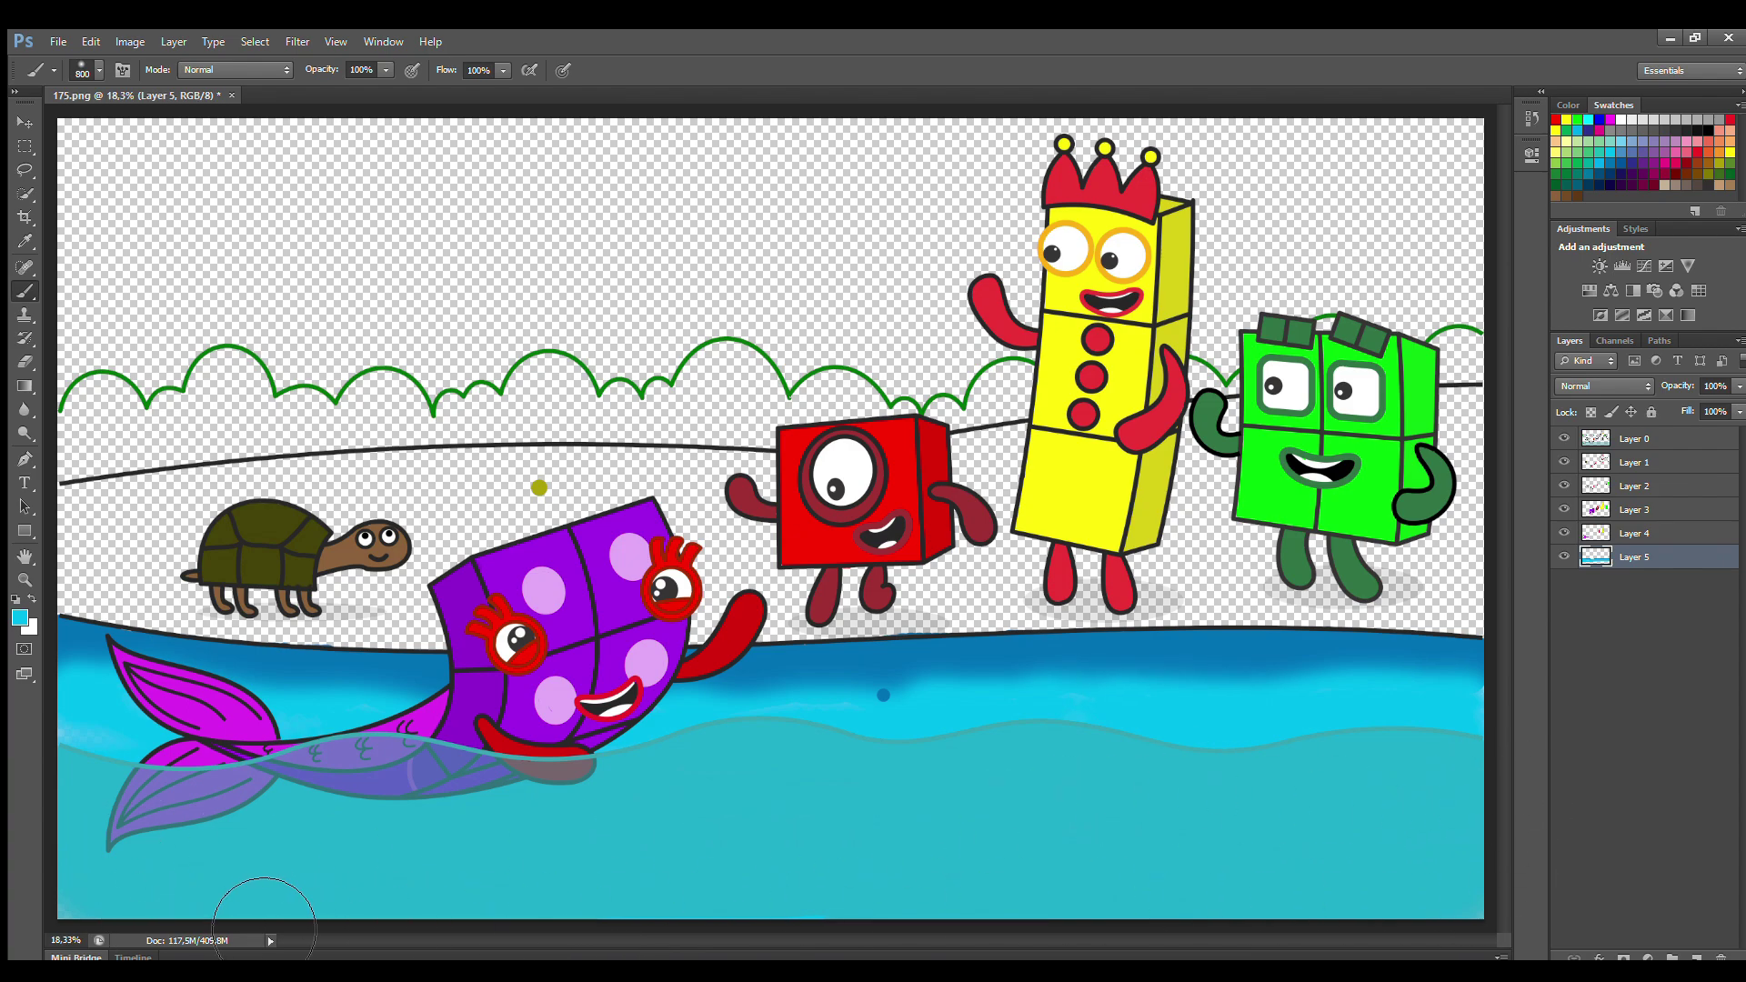
Erase the blue colour-sample dot in the water from Layer 0
{"action": "left_click", "coordinate": [1673, 440]}
{"action": "key", "text": "e"}
{"action": "left_click", "coordinate": [1636, 463]}
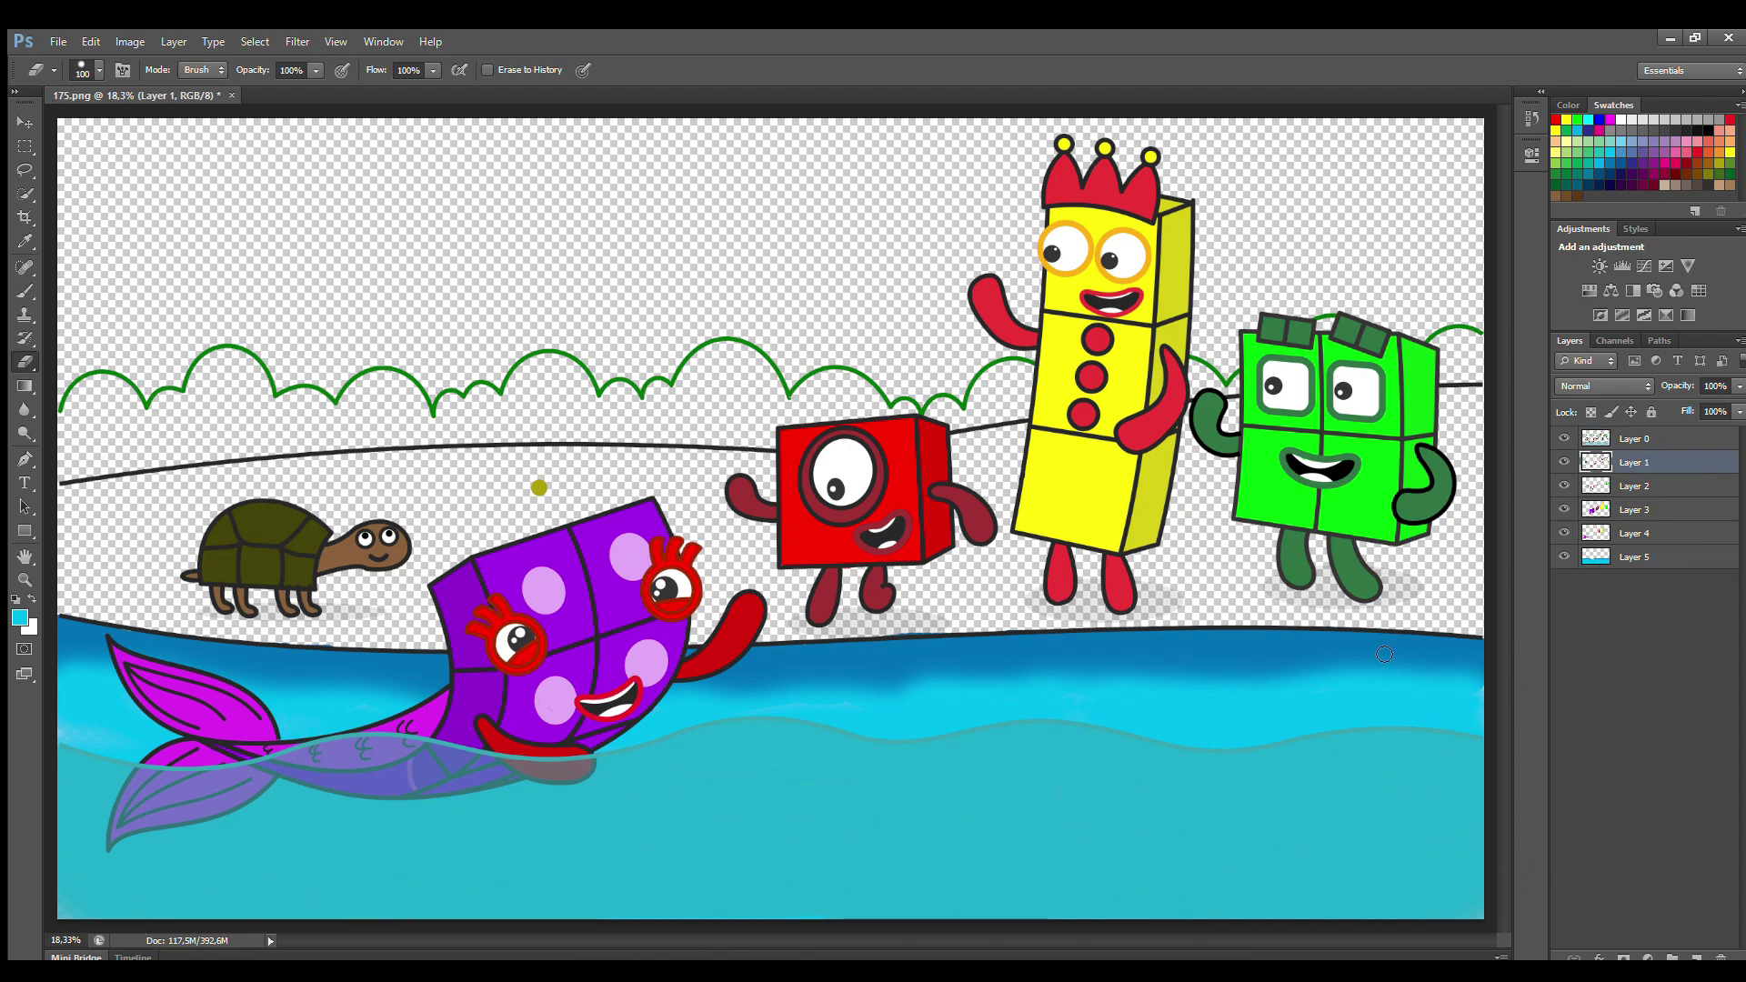
Add Layer 6 beneath Layer 5 and paint the whole riverbank with the sampled olive-yellow
{"action": "left_click", "coordinate": [1634, 557]}
{"action": "left_click", "coordinate": [1696, 959], "text": "ctrl"}
{"action": "key", "text": "b"}
{"action": "left_click", "coordinate": [538, 486], "text": "alt"}
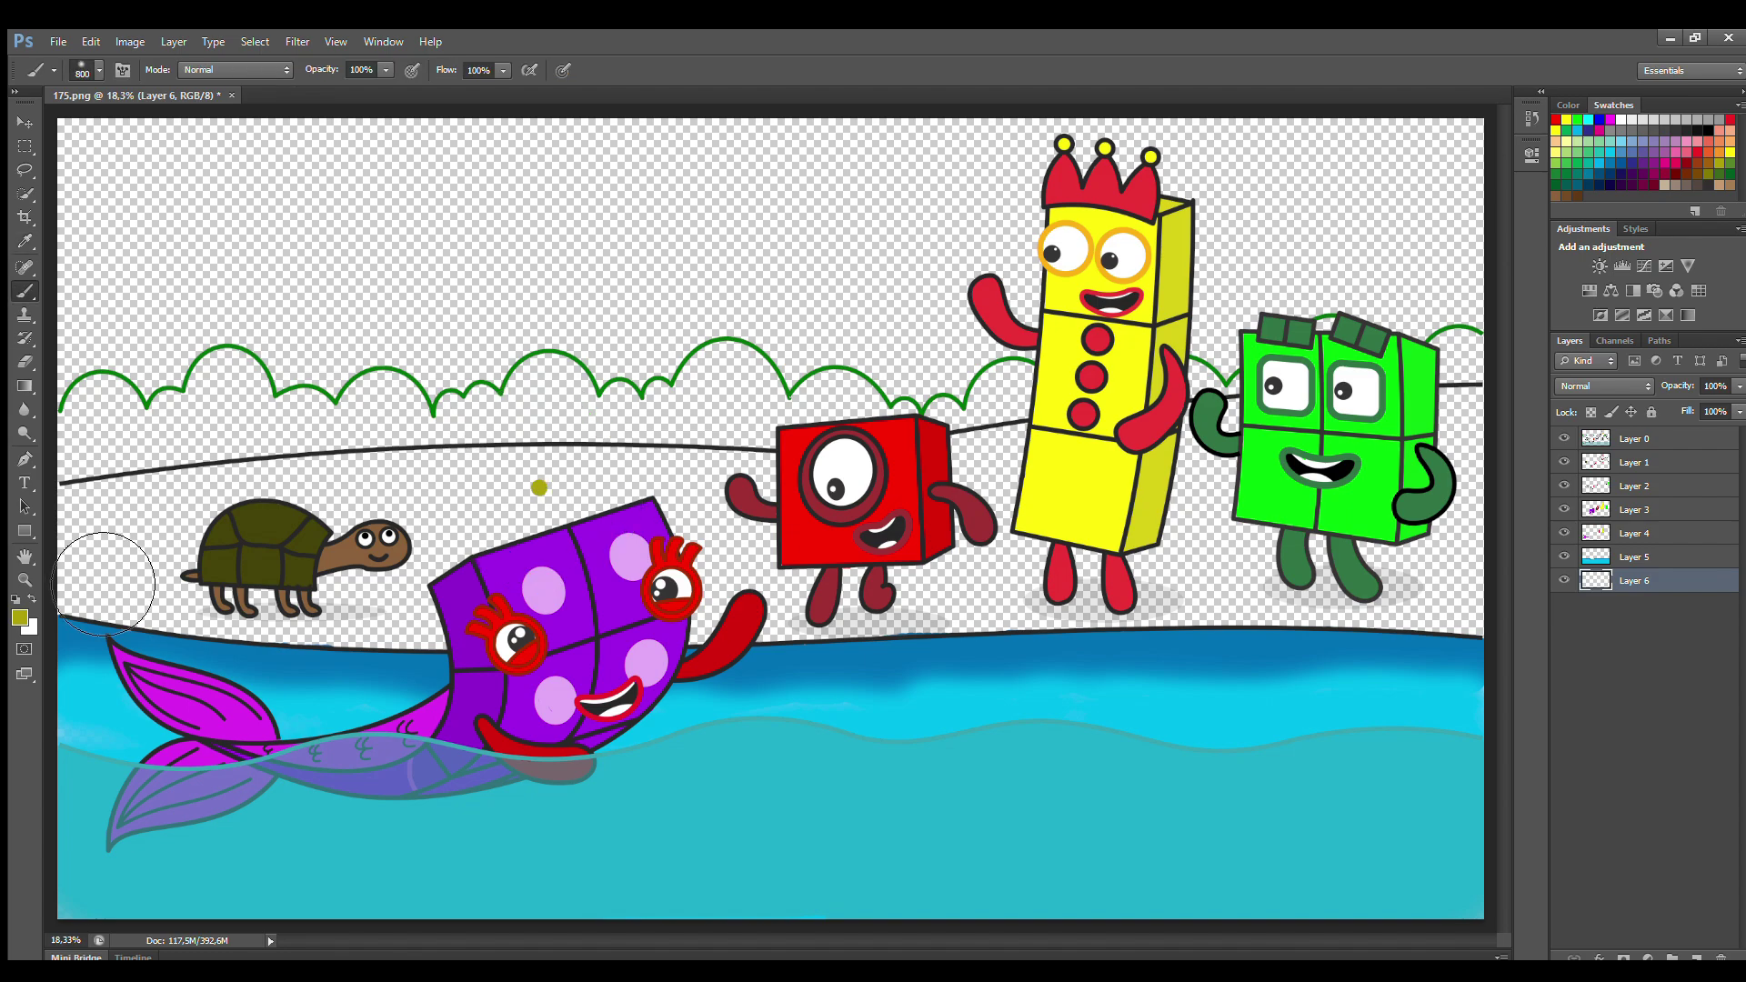
{"action": "mouse_move", "coordinate": [103, 583]}
{"action": "left_mouse_down"}
{"action": "mouse_move", "coordinate": [94, 516]}
{"action": "mouse_move", "coordinate": [475, 491]}
{"action": "mouse_move", "coordinate": [692, 506]}
{"action": "mouse_move", "coordinate": [653, 502]}
{"action": "left_mouse_up"}
{"action": "key", "text": "bracketleft"}
{"action": "key", "text": "bracketleft"}
{"action": "key", "text": "bracketleft"}
{"action": "key", "text": "bracketleft"}
{"action": "key", "text": "ctrl+z"}
{"action": "mouse_move", "coordinate": [992, 494]}
{"action": "left_mouse_down"}
{"action": "mouse_move", "coordinate": [1509, 444]}
{"action": "mouse_move", "coordinate": [1412, 506]}
{"action": "mouse_move", "coordinate": [1508, 617]}
{"action": "mouse_move", "coordinate": [1200, 658]}
{"action": "mouse_move", "coordinate": [338, 693]}
{"action": "mouse_move", "coordinate": [299, 615]}
{"action": "mouse_move", "coordinate": [993, 582]}
{"action": "mouse_move", "coordinate": [1164, 608]}
{"action": "mouse_move", "coordinate": [1248, 560]}
{"action": "left_mouse_up"}
Shade the riverbank along the water's edge with a darker olive on Layer 6 using a soft 600 px brush
{"action": "key", "text": "bracketright"}
{"action": "key", "text": "bracketright"}
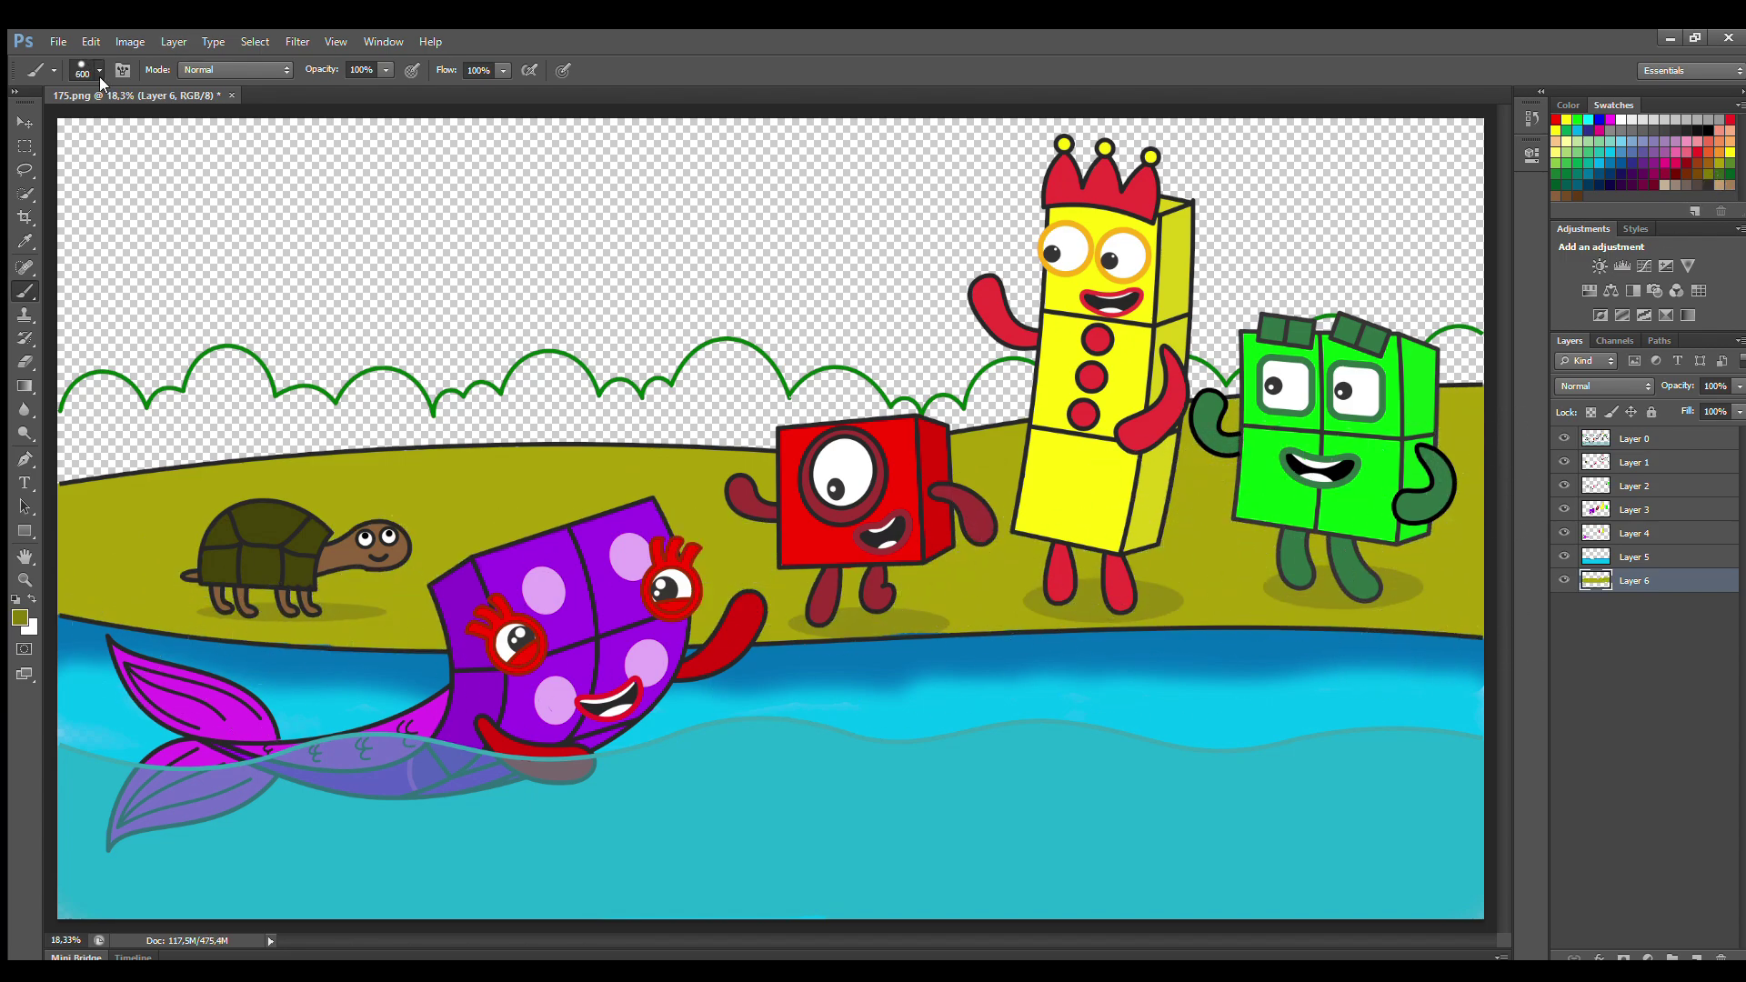
{"action": "mouse_move", "coordinate": [100, 623]}
{"action": "left_mouse_down"}
{"action": "mouse_move", "coordinate": [645, 658]}
{"action": "mouse_move", "coordinate": [1166, 647]}
{"action": "mouse_move", "coordinate": [1434, 591]}
{"action": "left_mouse_up"}
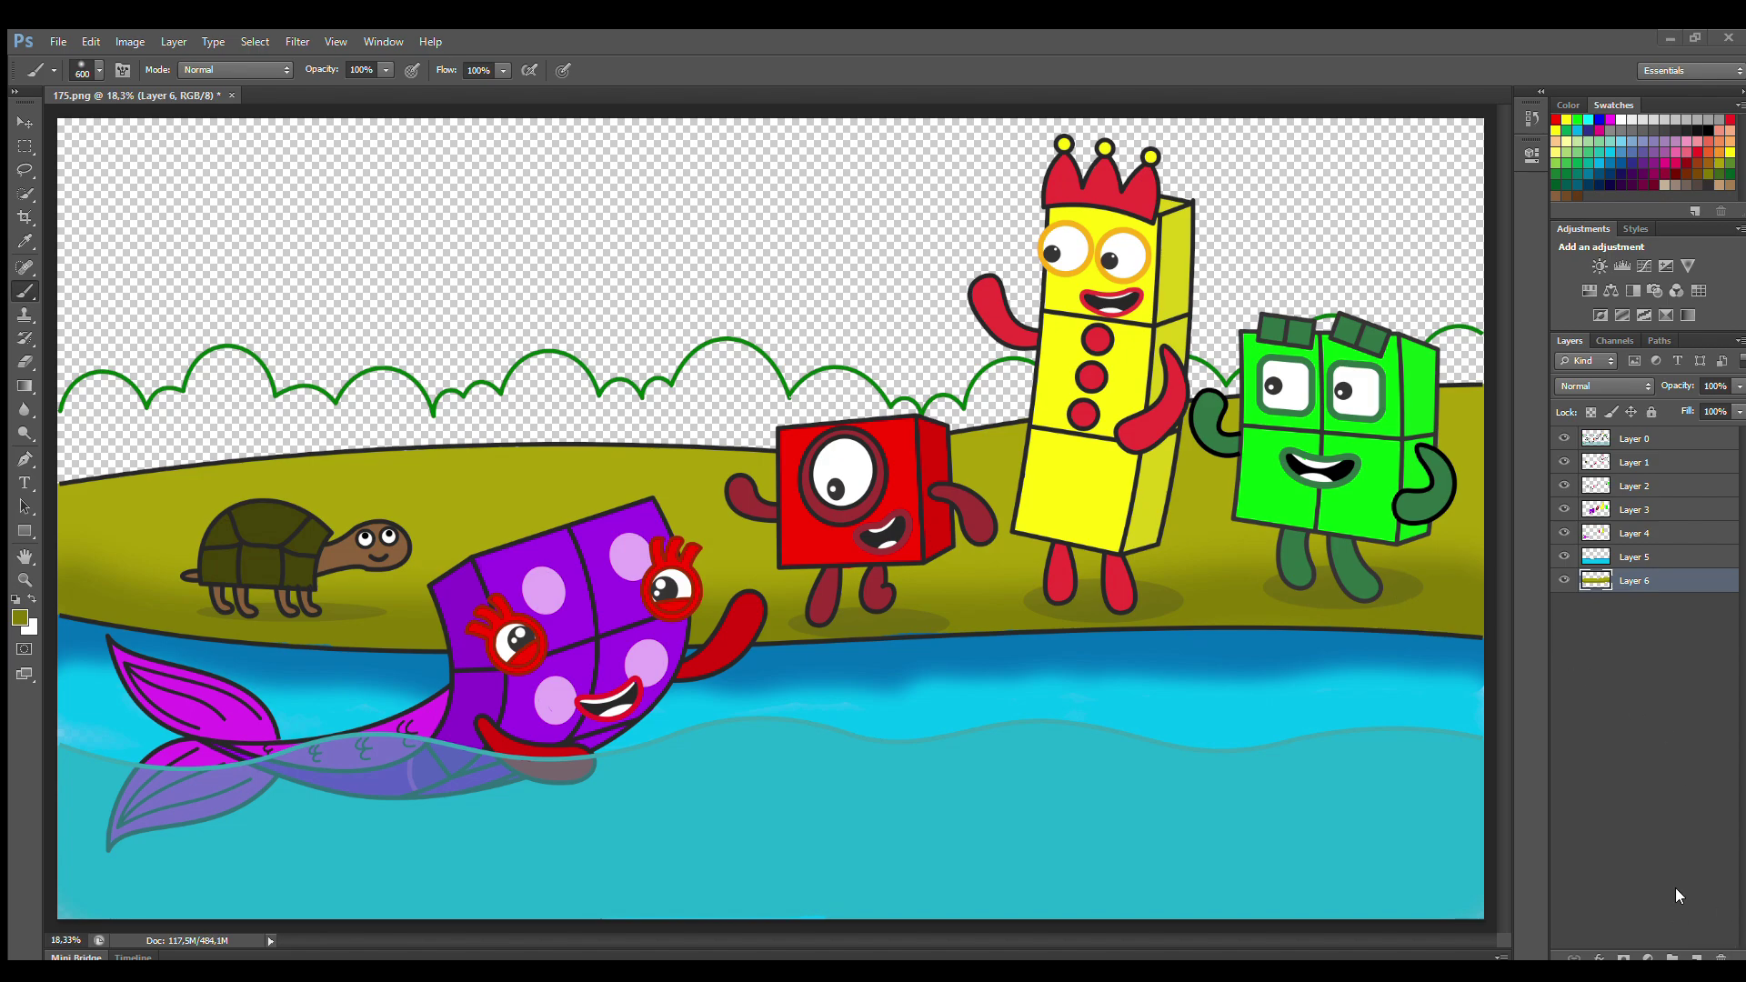
Add Layer 7 beneath Layer 6 and fill the row of bushes with the green sampled from their outline, using a 600 px brush
{"action": "left_click", "coordinate": [1696, 957], "text": "ctrl"}
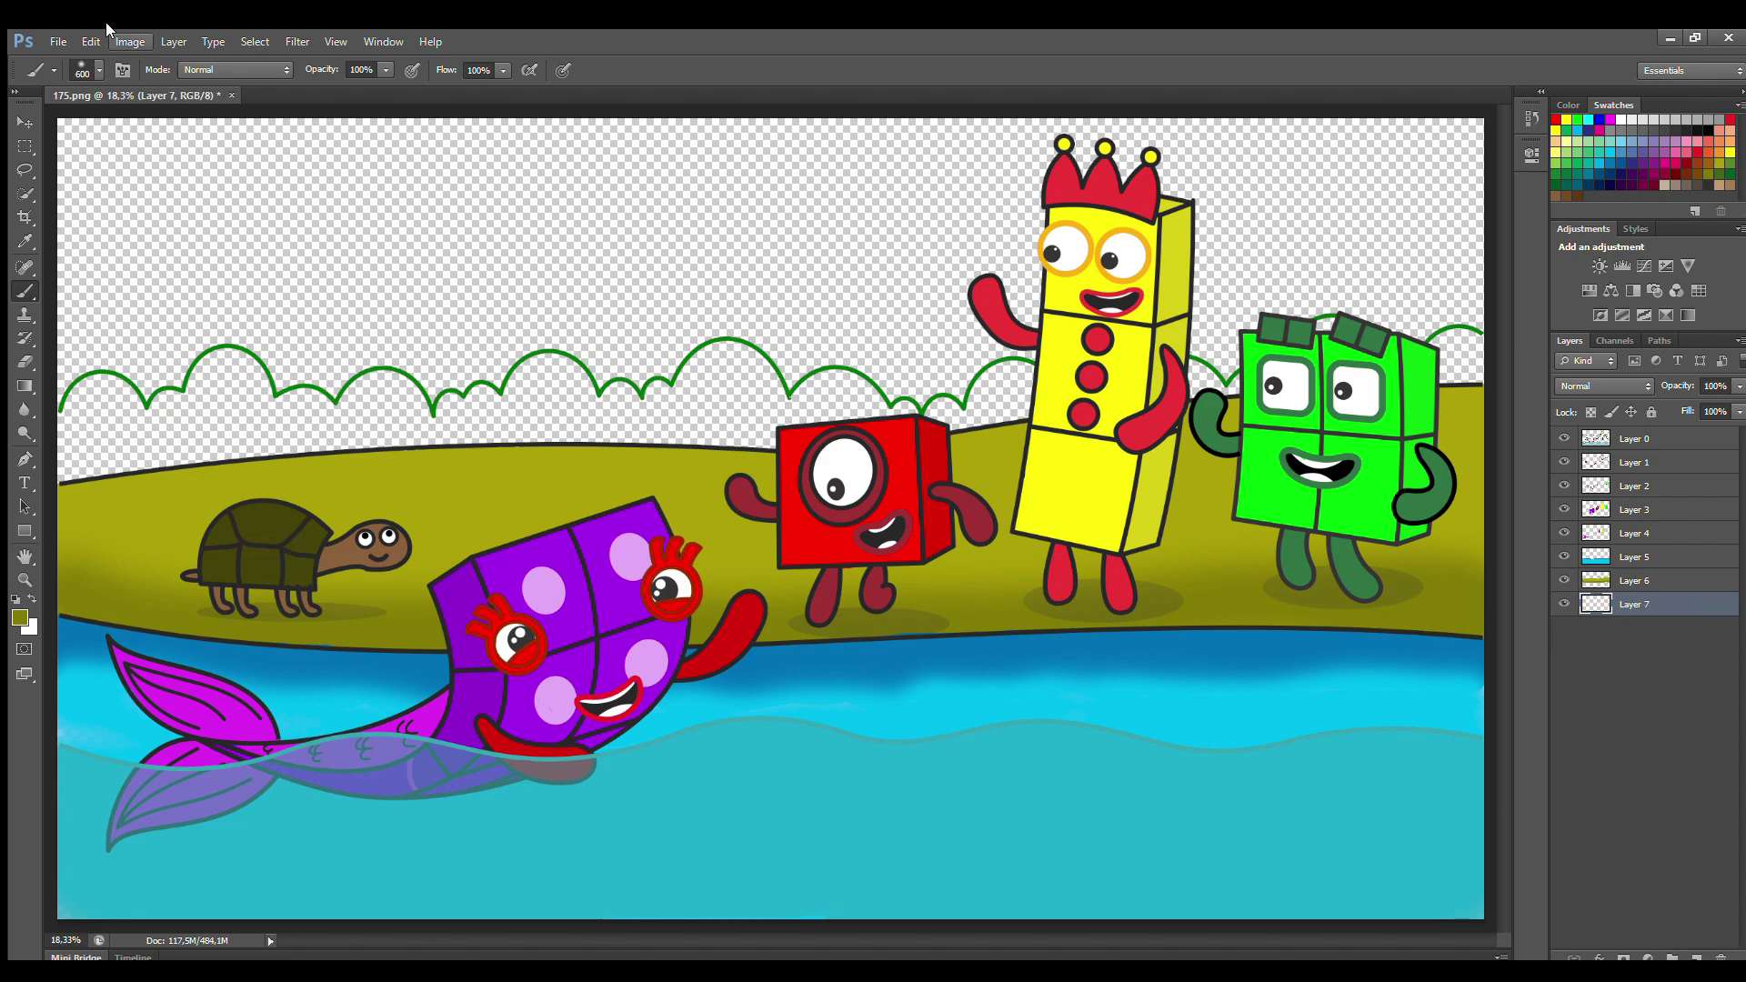
{"action": "left_click", "coordinate": [128, 396], "text": "alt"}
{"action": "left_click", "coordinate": [98, 417]}
{"action": "left_click", "coordinate": [180, 427]}
{"action": "left_click", "coordinate": [229, 394]}
{"action": "left_click", "coordinate": [300, 411]}
{"action": "left_click", "coordinate": [380, 414]}
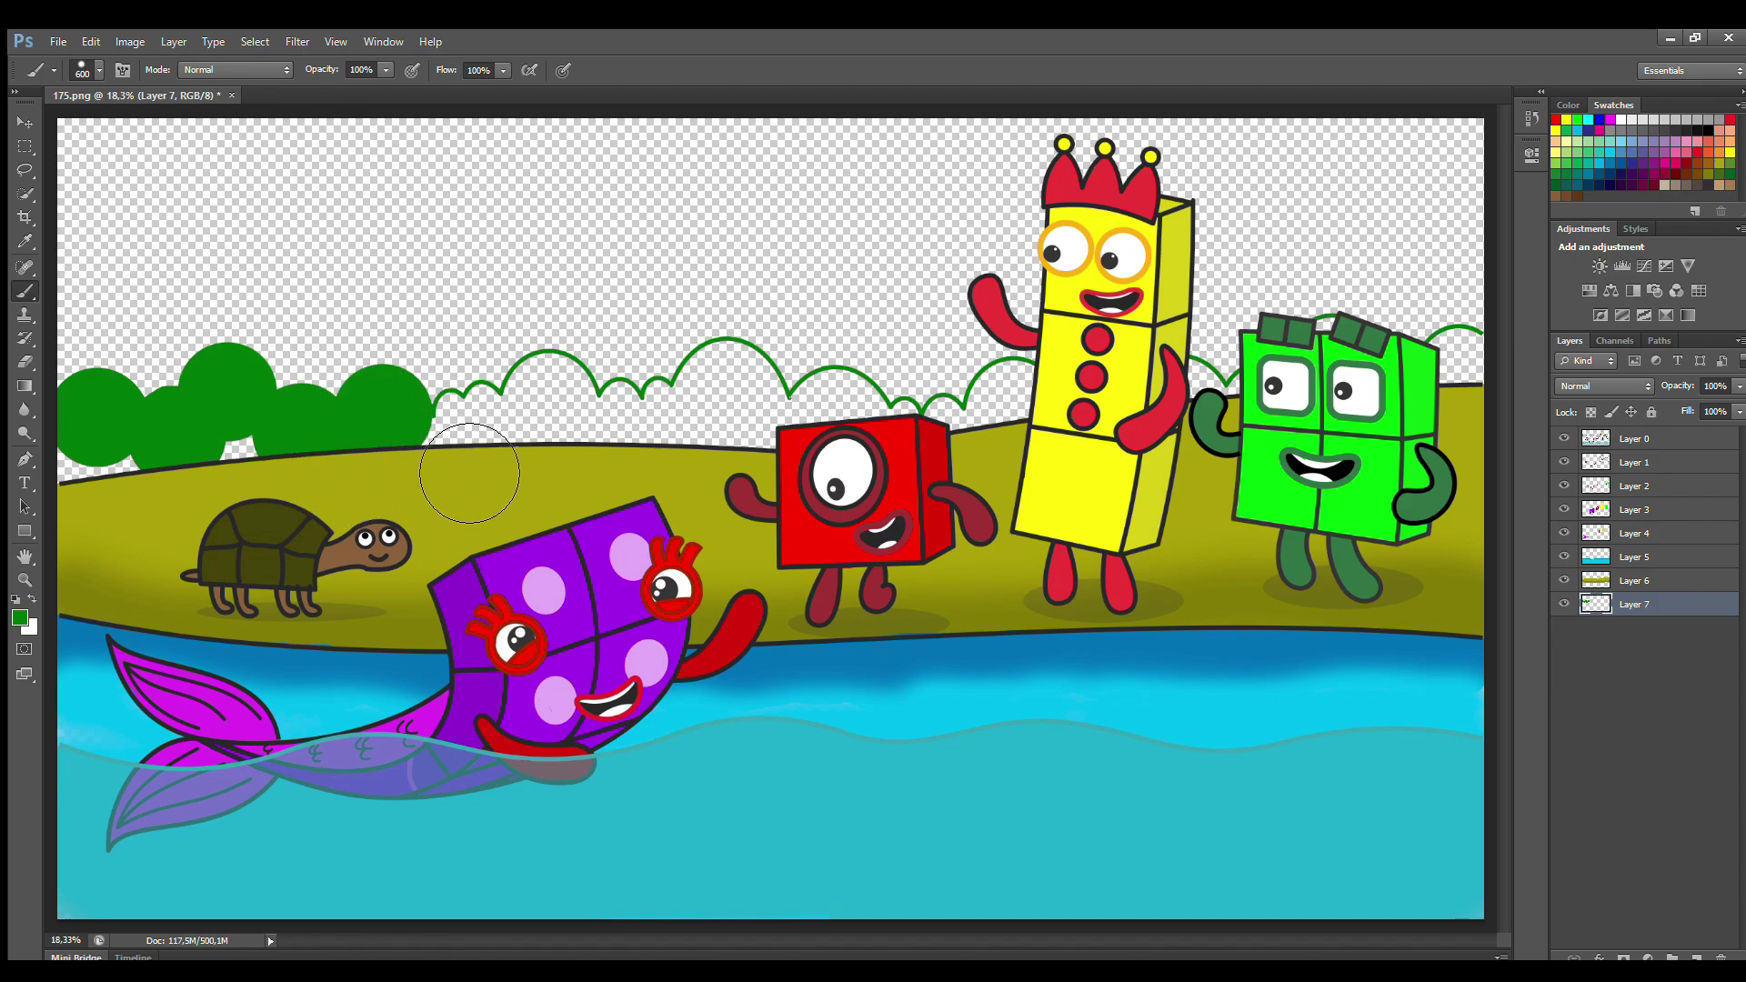
{"action": "left_click", "coordinate": [462, 423]}
{"action": "left_click", "coordinate": [548, 396]}
{"action": "left_click", "coordinate": [639, 420]}
{"action": "left_click", "coordinate": [728, 387]}
{"action": "left_click", "coordinate": [835, 412]}
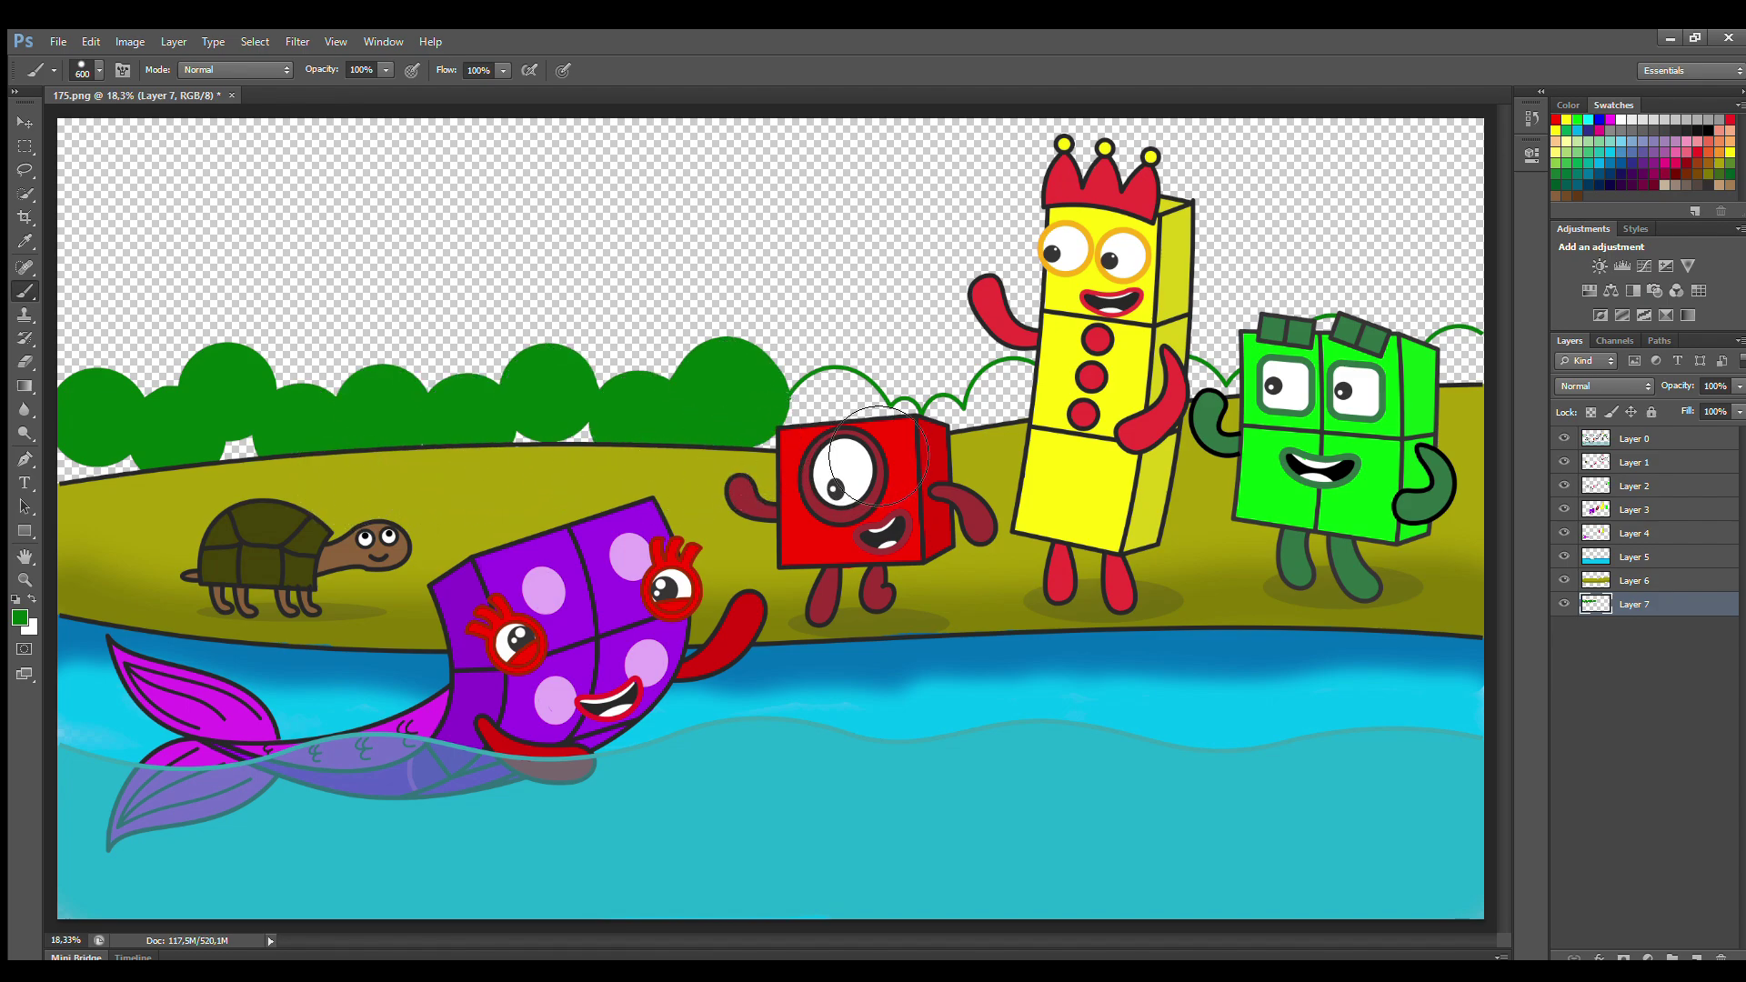
{"action": "left_click", "coordinate": [928, 425]}
{"action": "left_click", "coordinate": [1005, 400]}
{"action": "left_click", "coordinate": [1213, 400]}
{"action": "left_click", "coordinate": [1323, 365]}
{"action": "left_click", "coordinate": [1455, 366]}
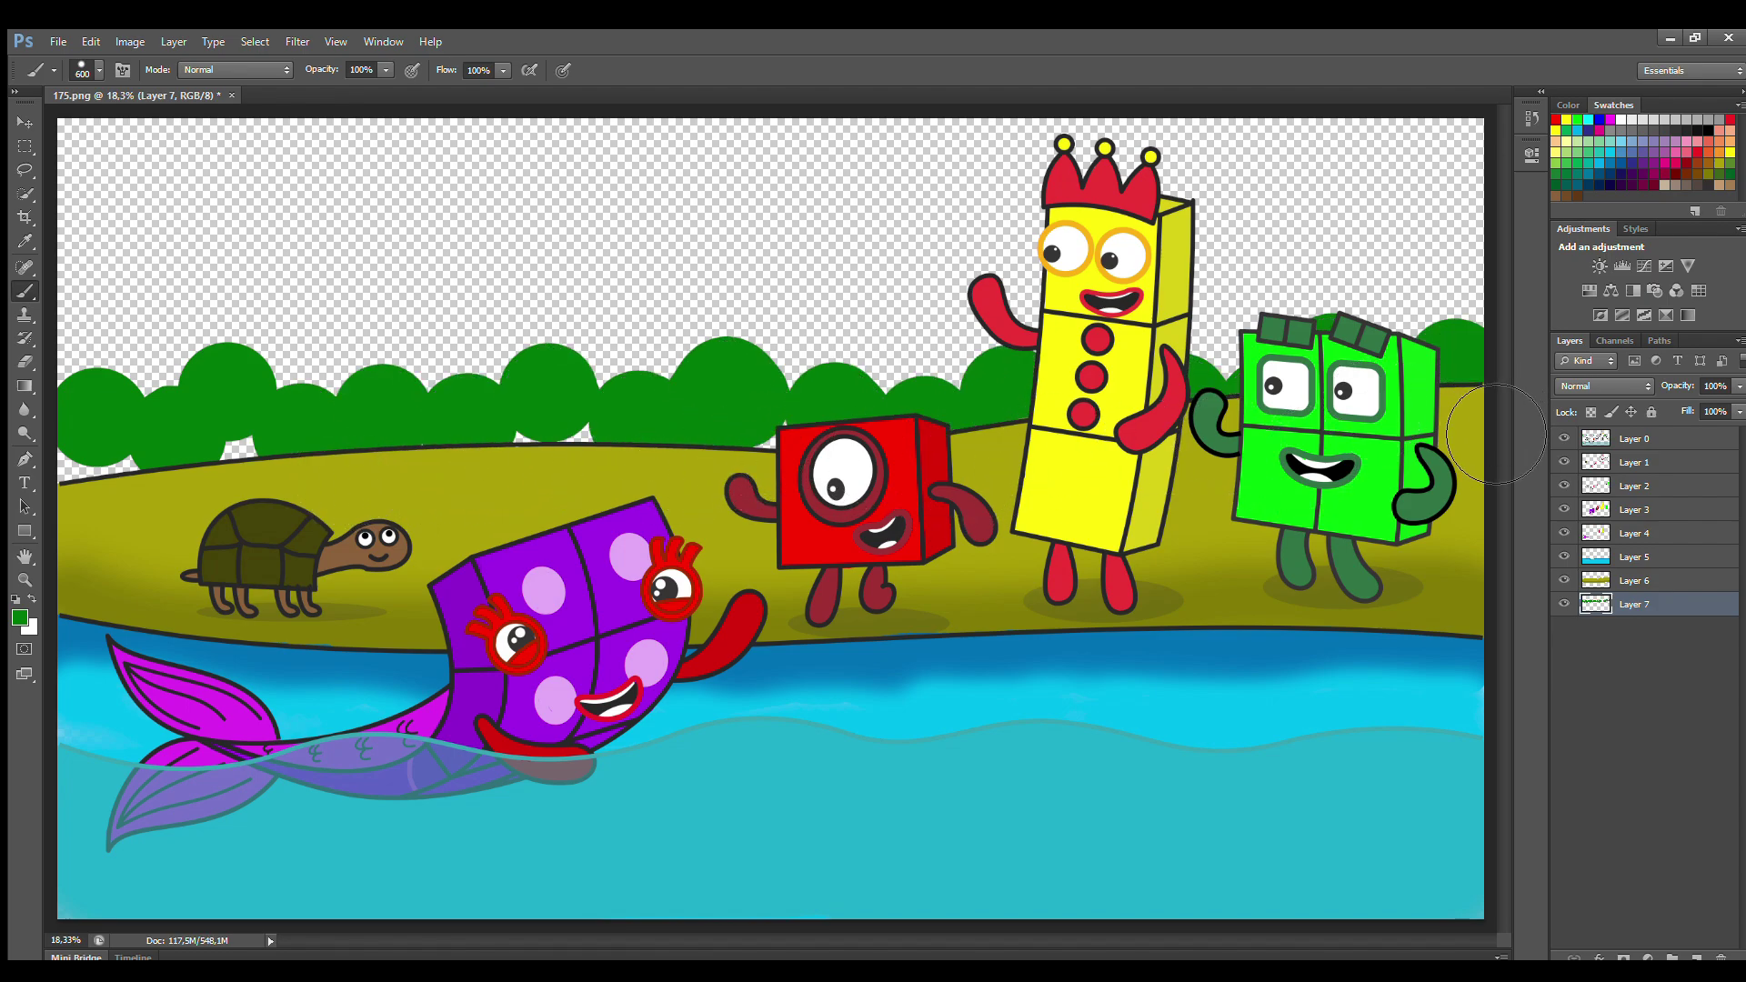
Add Layer 8 at the bottom of the stack and paint a soft light-green glow along the bush tops with a 600 px brush
{"action": "left_click", "coordinate": [1695, 956]}
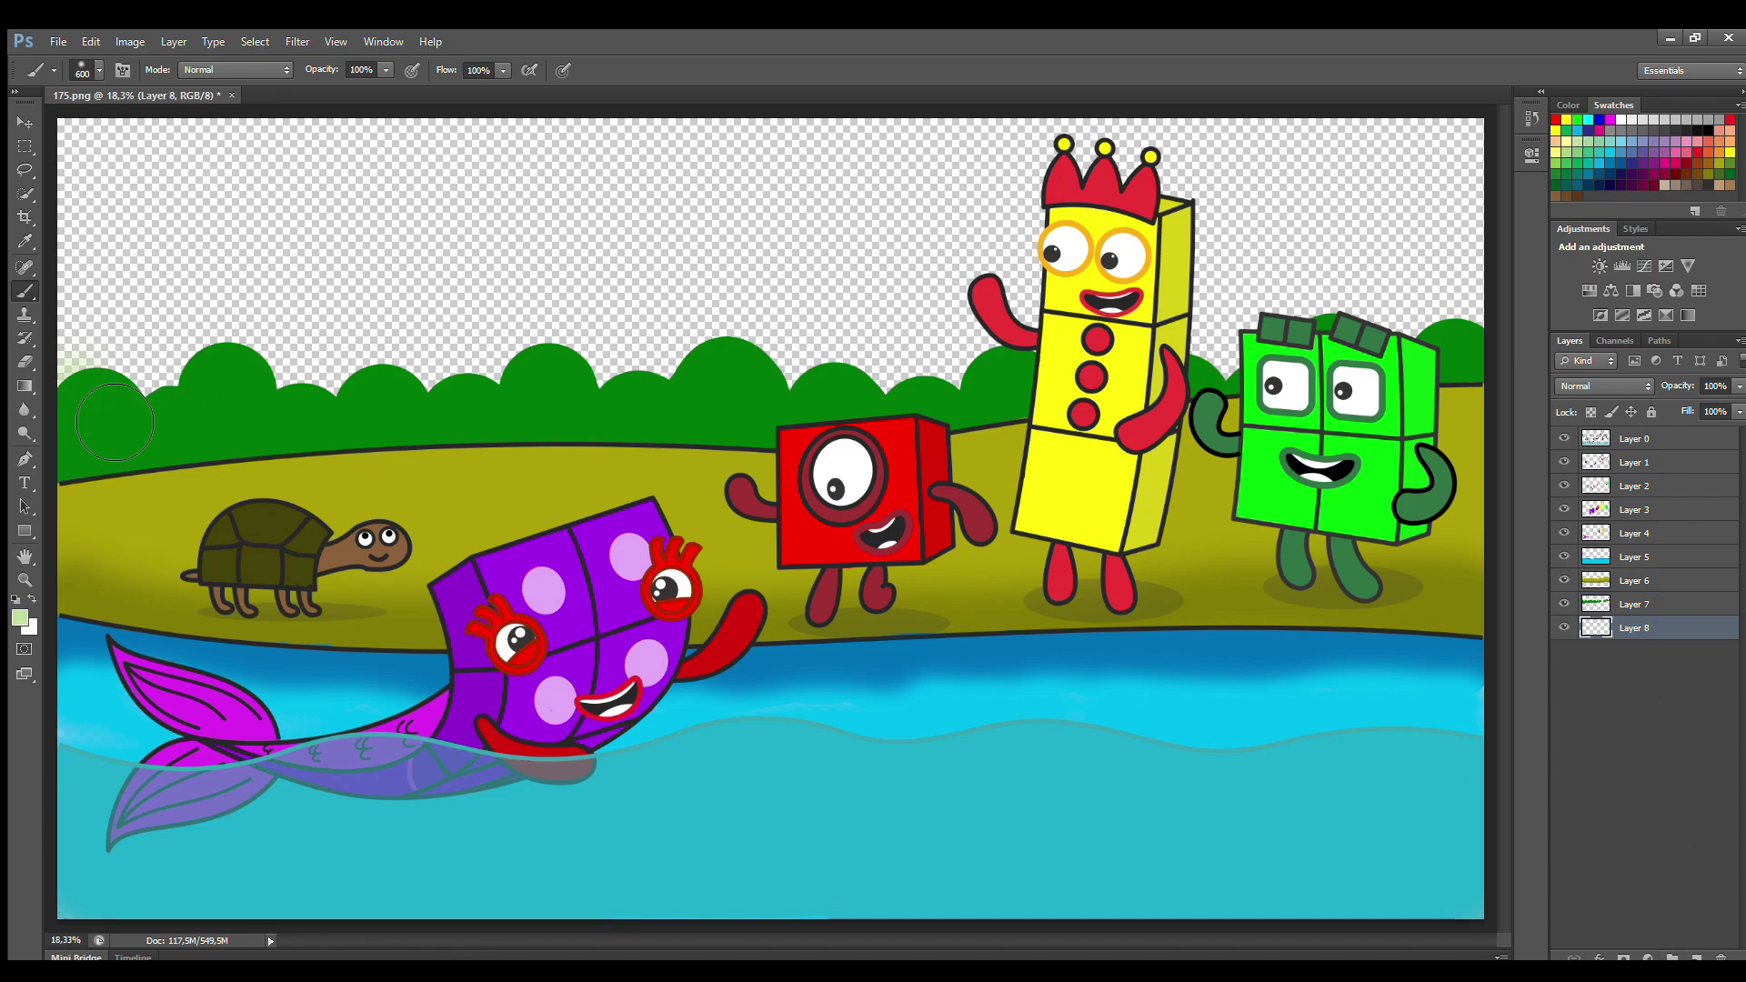
{"action": "mouse_move", "coordinate": [114, 422]}
{"action": "left_mouse_down"}
{"action": "mouse_move", "coordinate": [301, 410]}
{"action": "mouse_move", "coordinate": [922, 441]}
{"action": "mouse_move", "coordinate": [1138, 402]}
{"action": "mouse_move", "coordinate": [1383, 398]}
{"action": "mouse_move", "coordinate": [1455, 346]}
{"action": "left_mouse_up"}
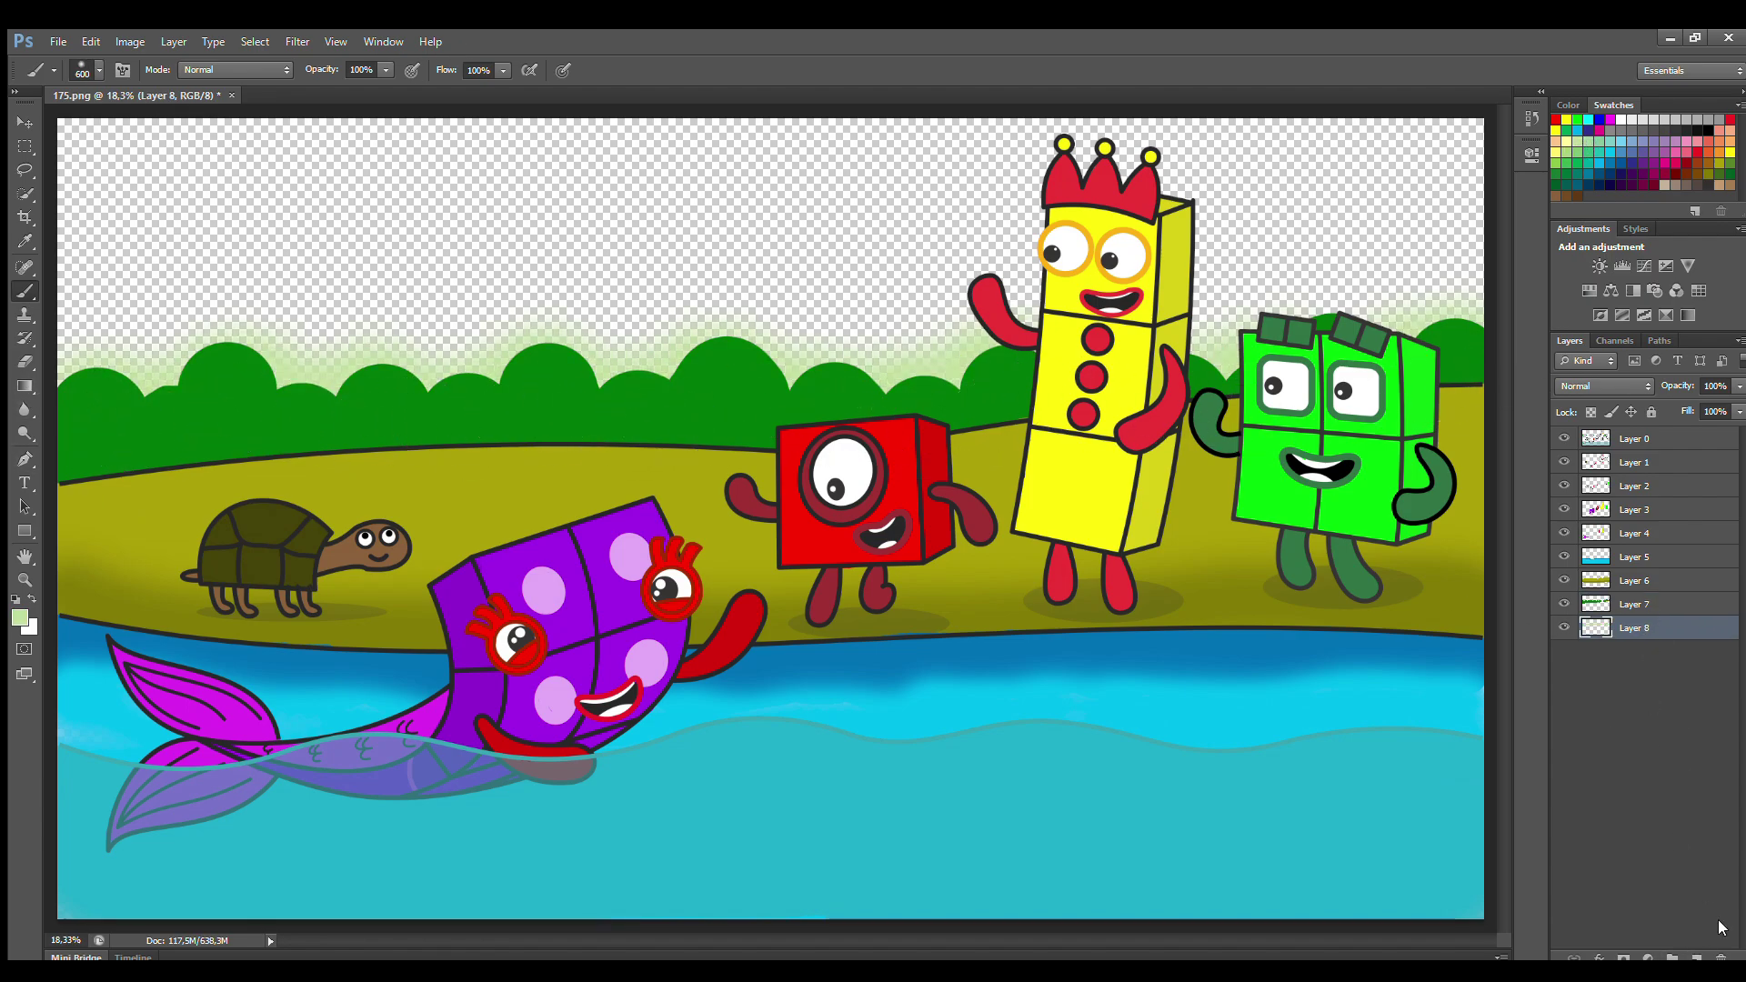
Paint a cloudy blue sky on new Layer 9 with a soft 900 px brush and fill white behind it on new Layer 10
{"action": "left_click", "coordinate": [1696, 958]}
{"action": "key", "text": "bracketright"}
{"action": "key", "text": "bracketright"}
{"action": "key", "text": "bracketright"}
{"action": "mouse_move", "coordinate": [140, 195]}
{"action": "left_mouse_down"}
{"action": "mouse_move", "coordinate": [1266, 232]}
{"action": "mouse_move", "coordinate": [1345, 355]}
{"action": "mouse_move", "coordinate": [724, 338]}
{"action": "mouse_move", "coordinate": [777, 392]}
{"action": "mouse_move", "coordinate": [277, 283]}
{"action": "mouse_move", "coordinate": [220, 370]}
{"action": "mouse_move", "coordinate": [658, 454]}
{"action": "left_mouse_up"}
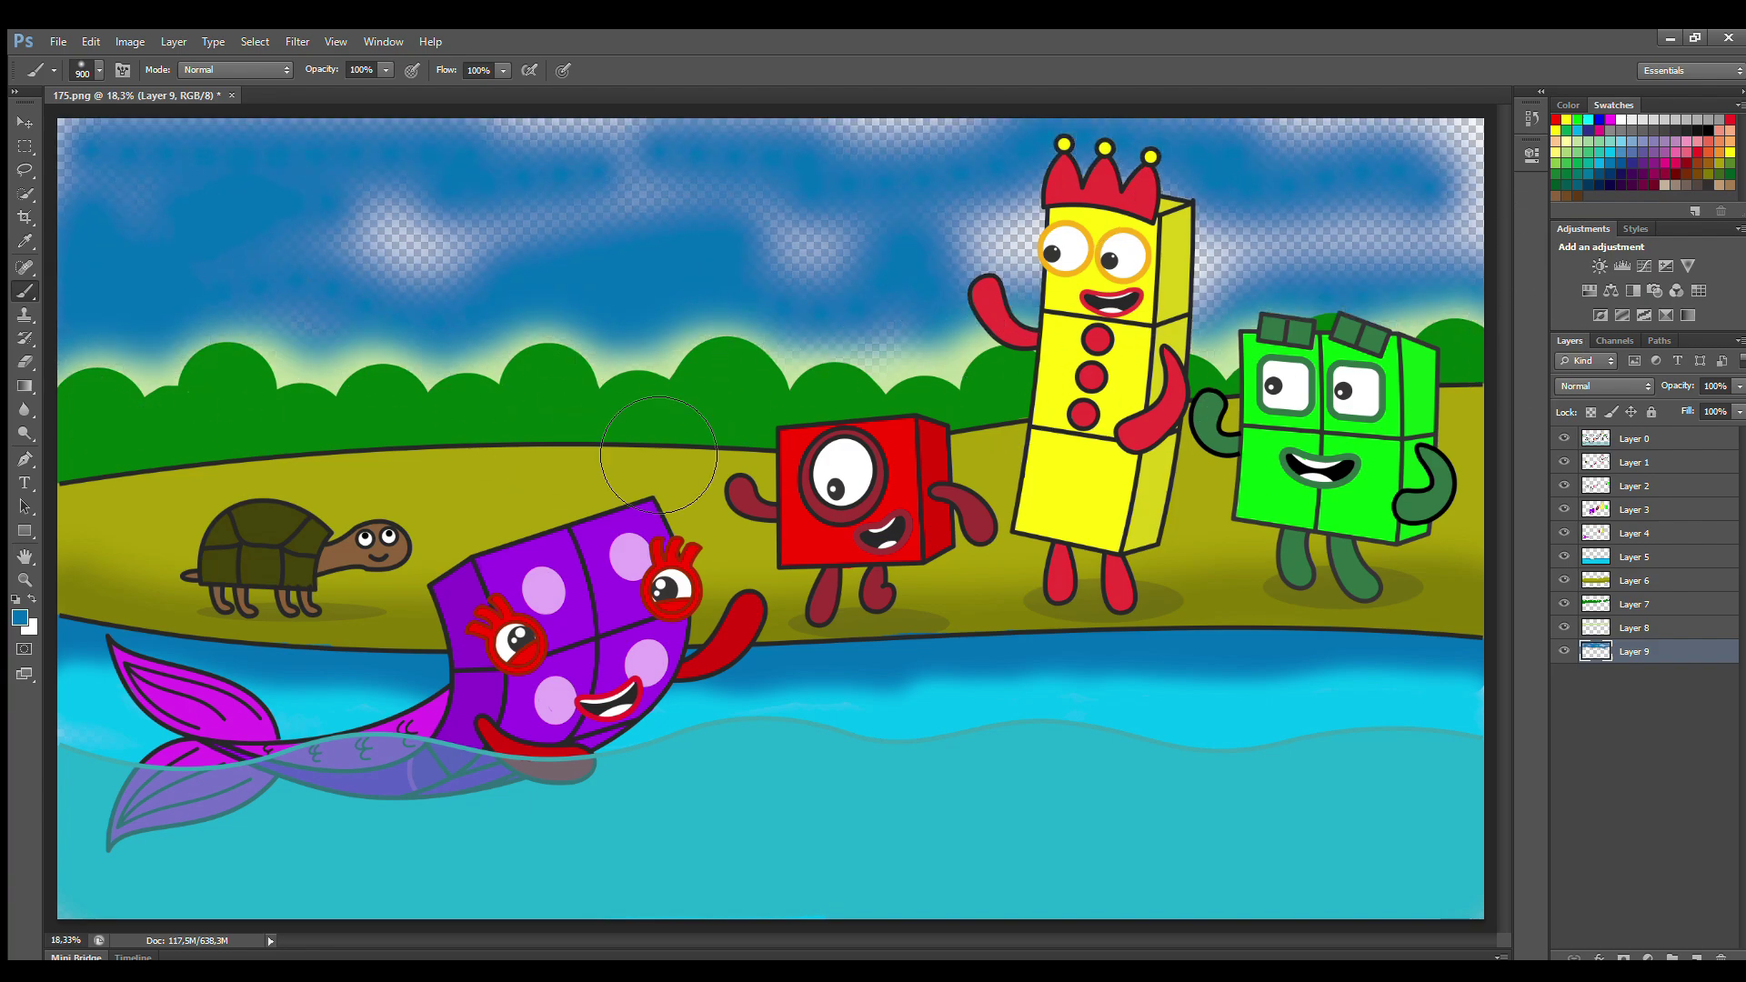
{"action": "left_click", "coordinate": [1695, 957]}
{"action": "mouse_move", "coordinate": [362, 202]}
{"action": "left_mouse_down"}
{"action": "mouse_move", "coordinate": [1318, 255]}
{"action": "mouse_move", "coordinate": [989, 303]}
{"action": "left_mouse_up"}
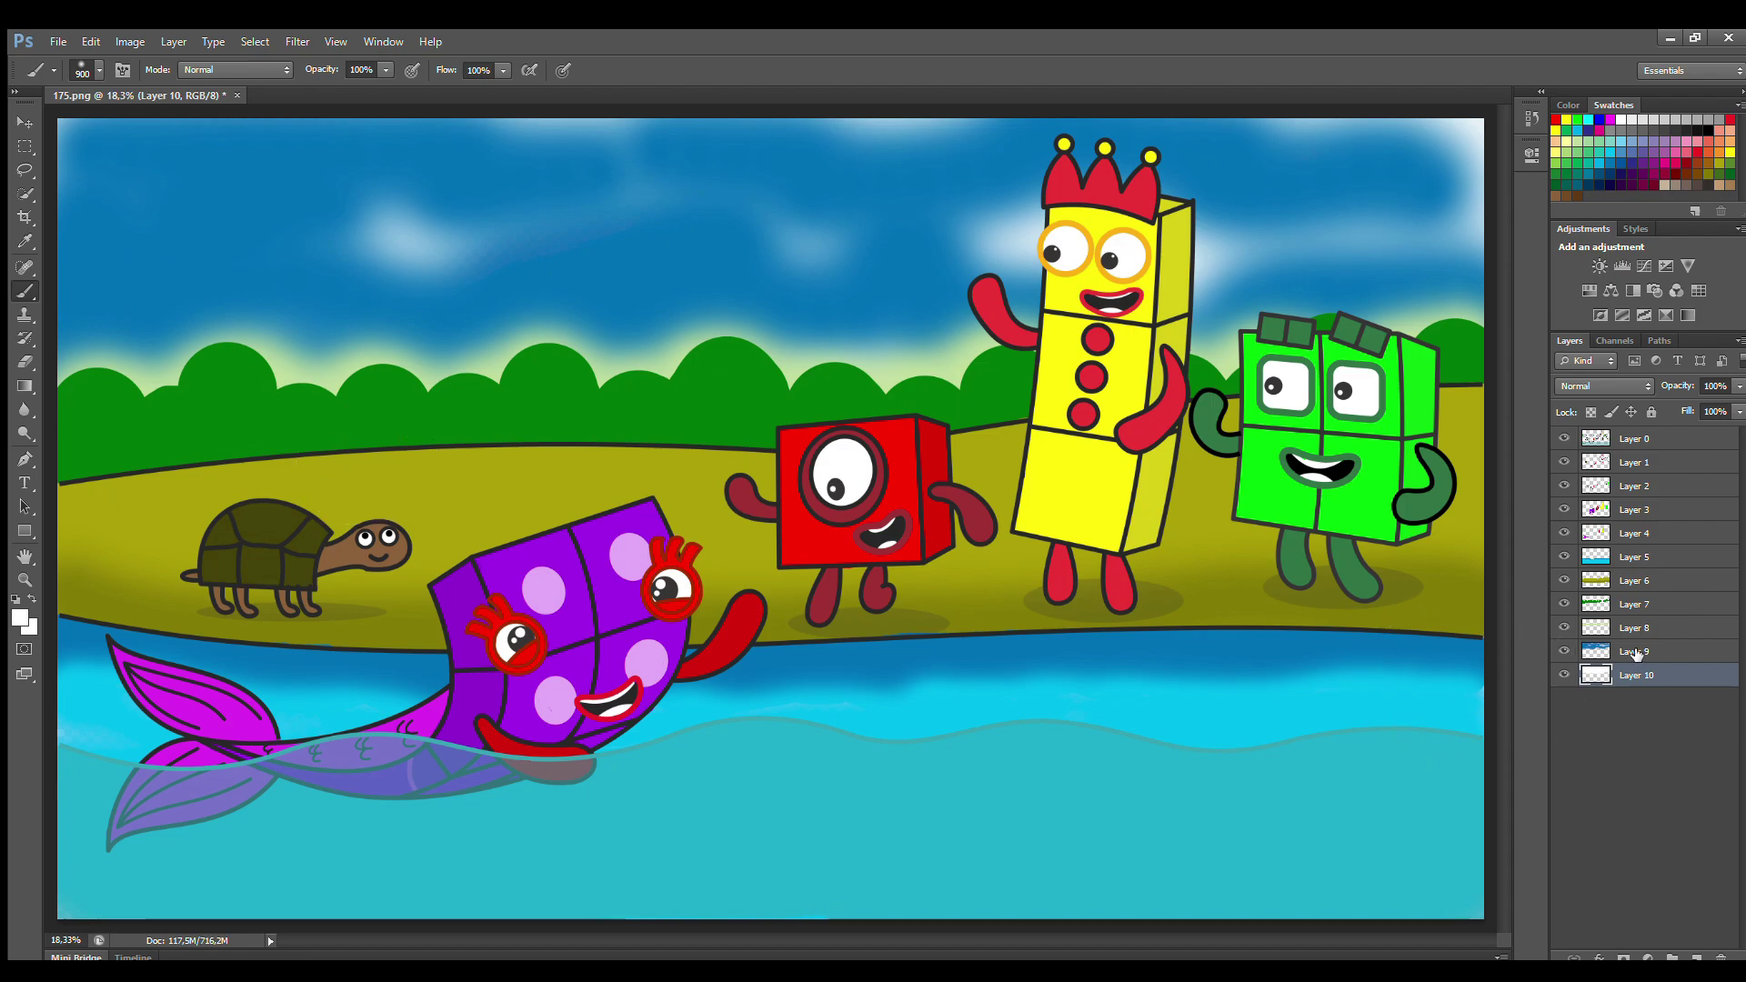
Sample a colour and touch up the sky near the picture's left edge on Layer 9
{"action": "left_click", "coordinate": [1634, 651]}
{"action": "key", "text": "i"}
{"action": "key", "text": "b"}
{"action": "mouse_move", "coordinate": [109, 182]}
{"action": "left_mouse_down"}
{"action": "mouse_move", "coordinate": [1364, 228]}
{"action": "mouse_move", "coordinate": [1110, 304]}
{"action": "mouse_move", "coordinate": [440, 304]}
{"action": "mouse_move", "coordinate": [300, 368]}
{"action": "mouse_move", "coordinate": [82, 246]}
{"action": "left_mouse_up"}
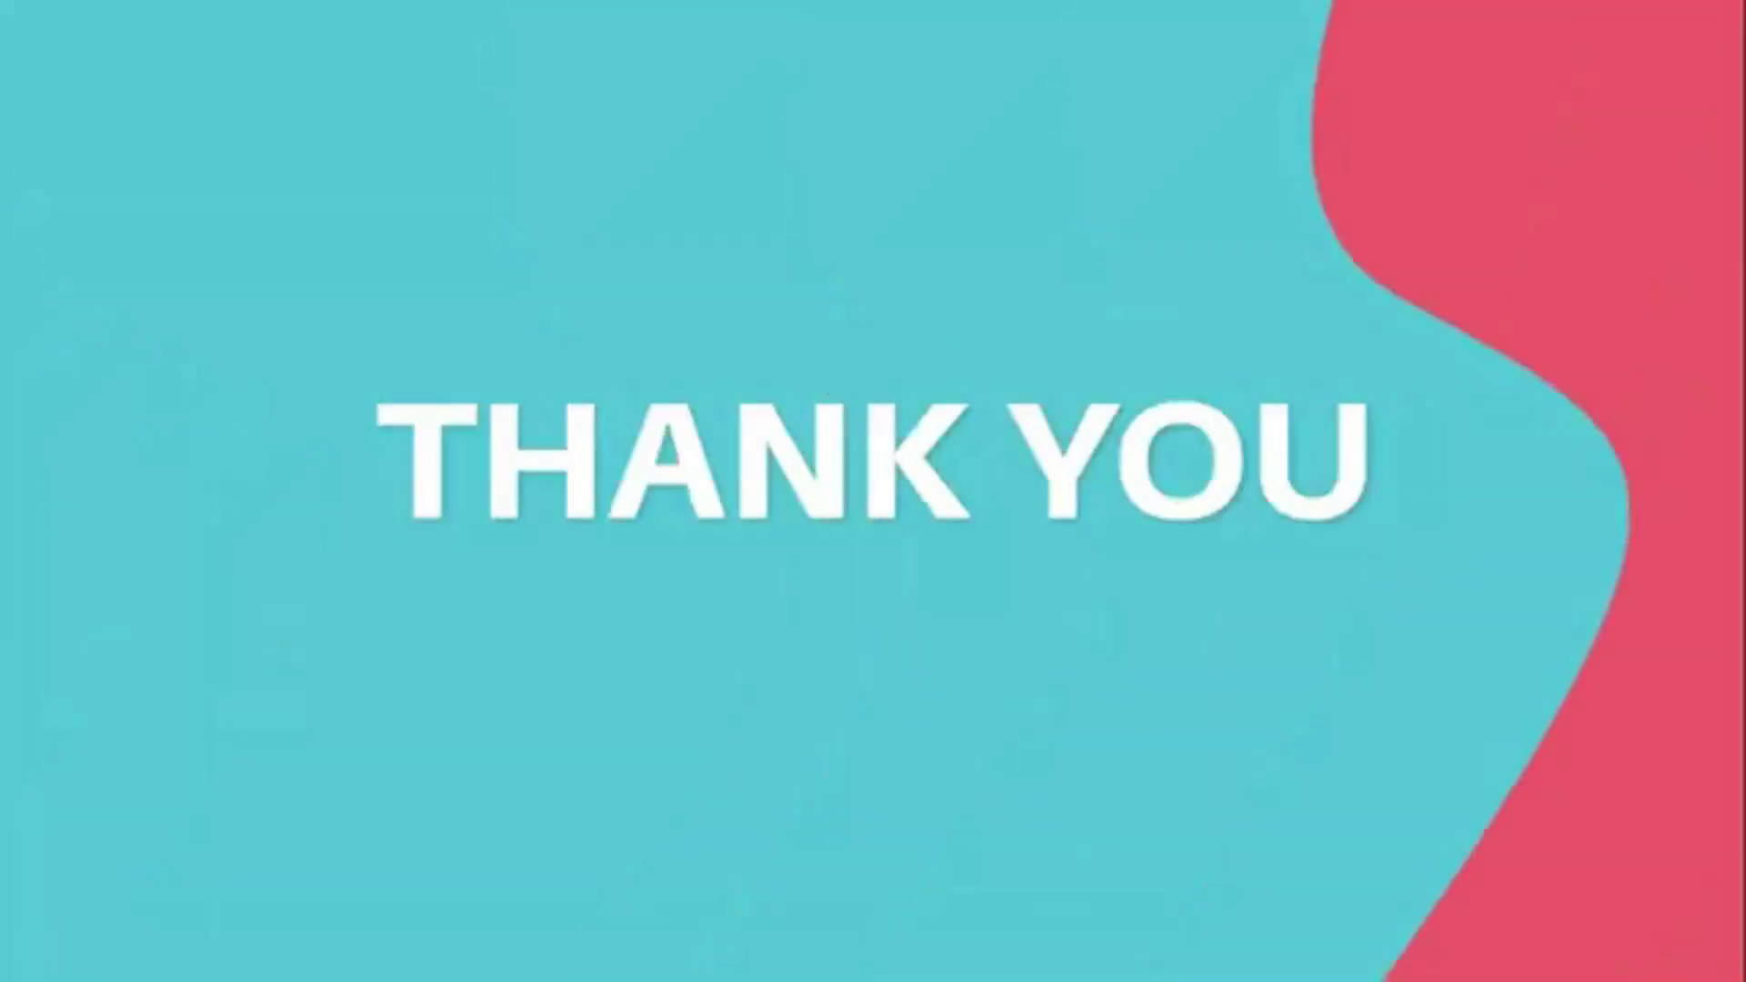